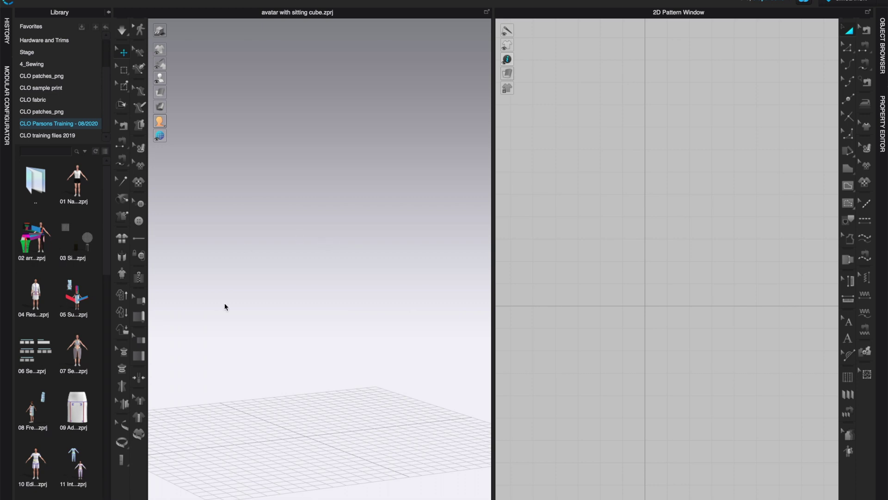
# Load the rounded block 3D_Shape_01.avt from the Avatar library's 3D_Shape folder into the 3D scene
pyautogui.scroll(2, 107, 92)
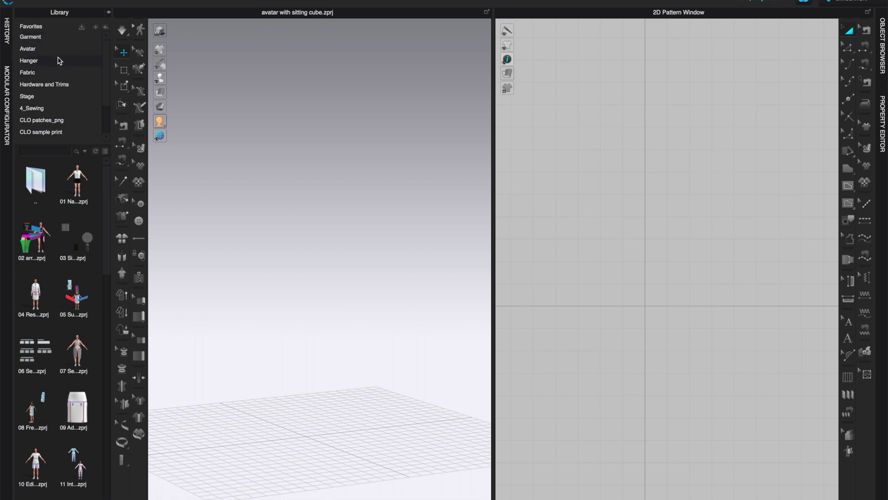
pyautogui.click(27, 48)
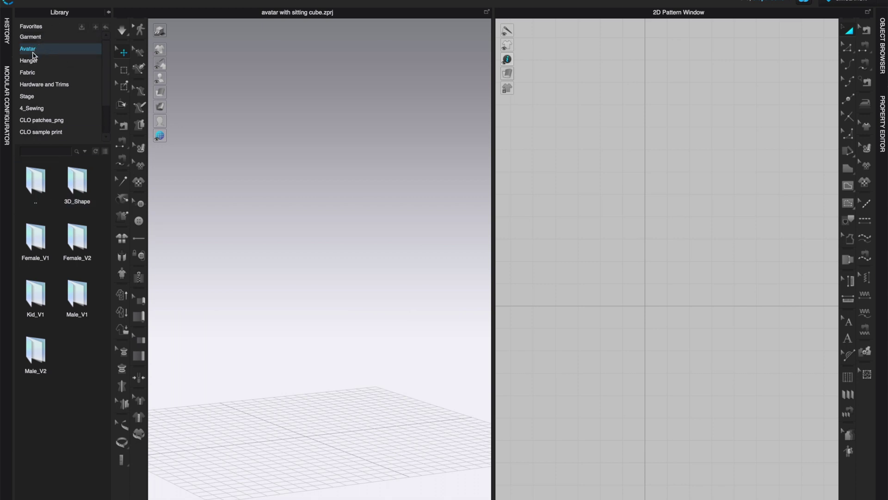
pyautogui.doubleClick(77, 180)
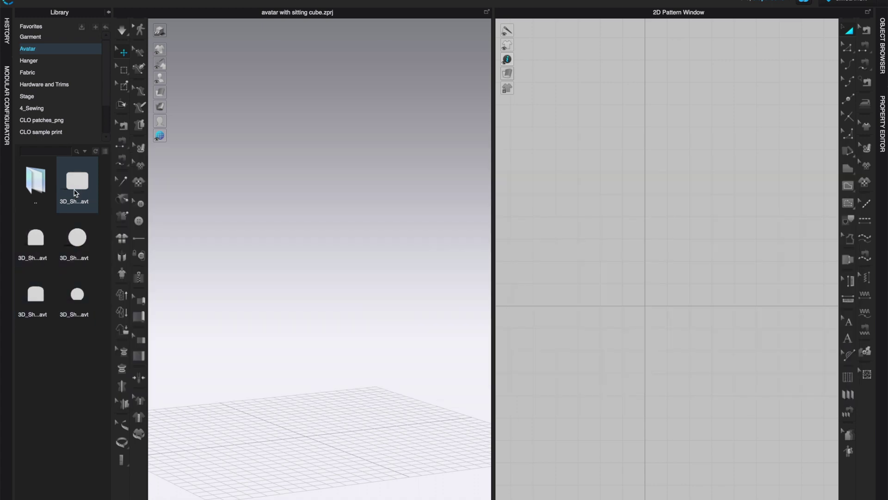
pyautogui.moveTo(76, 192)
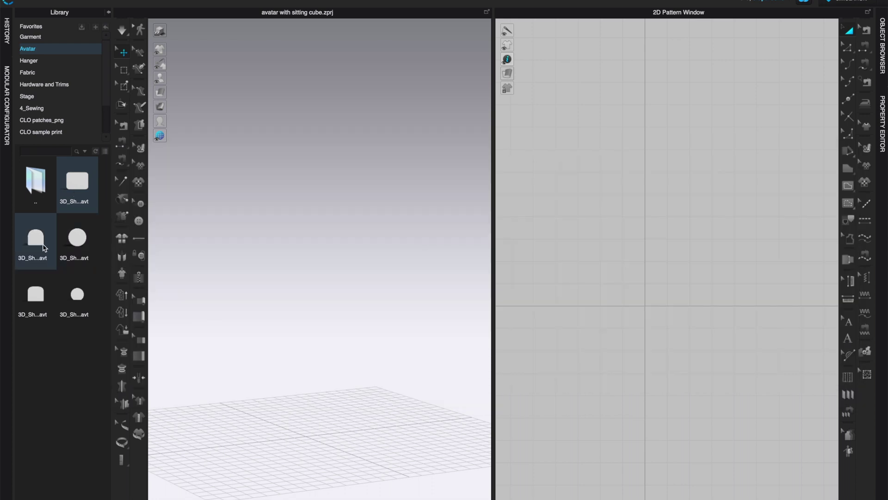
pyautogui.moveTo(45, 247)
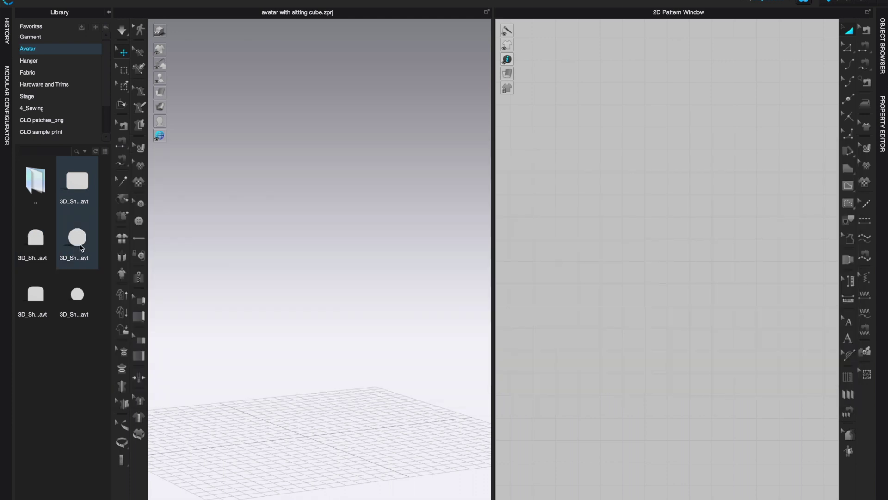
pyautogui.moveTo(81, 248)
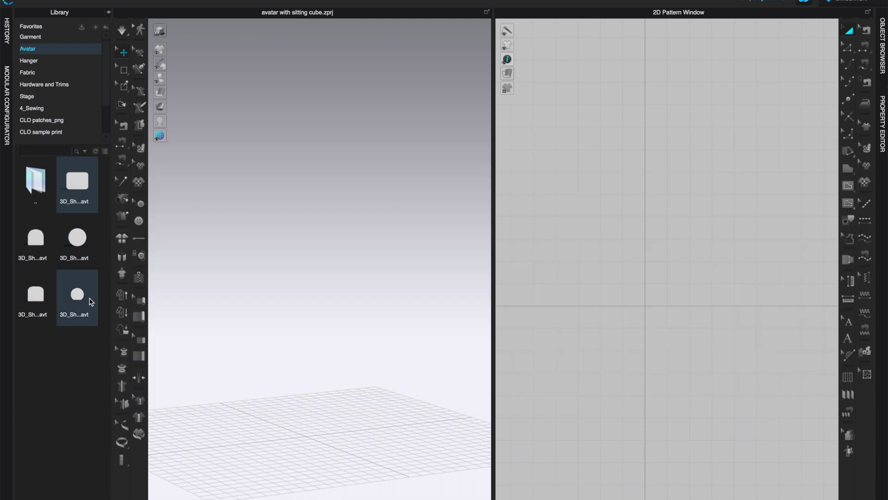
pyautogui.moveTo(85, 301)
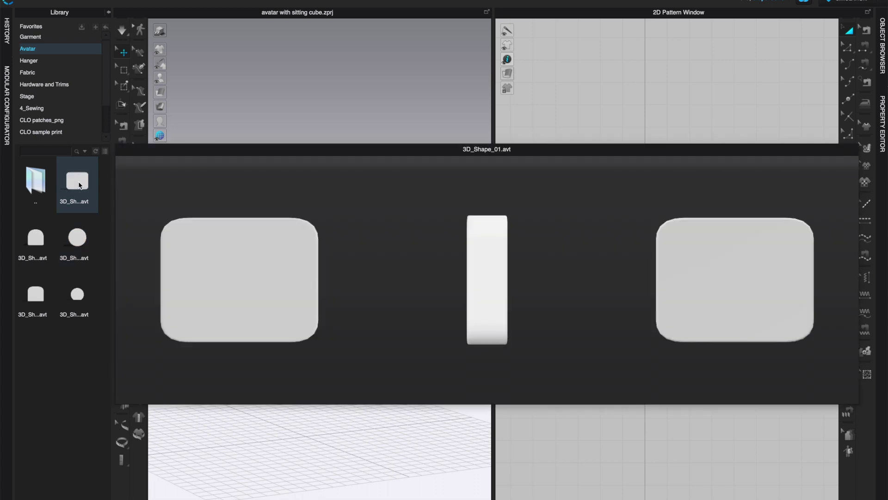
pyautogui.doubleClick(80, 185)
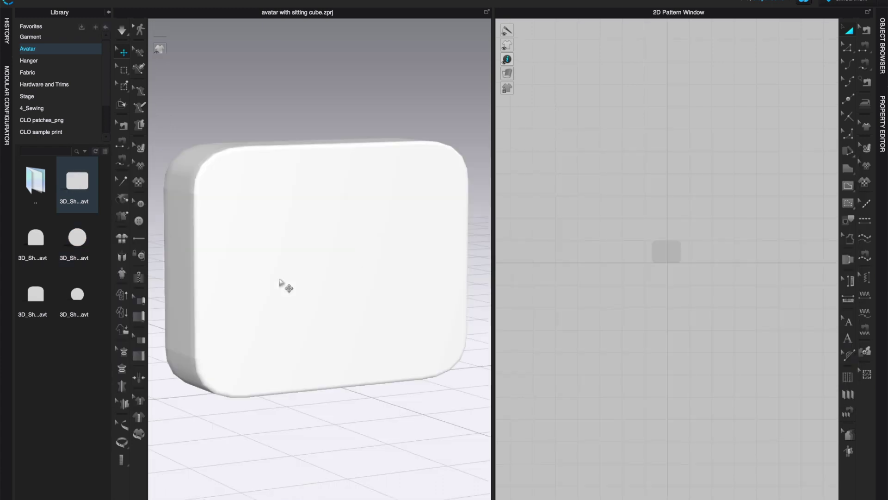
# Display only the 3D window and rotate the block slightly around its vertical axis with the gizmo
pyautogui.click(833, 499)
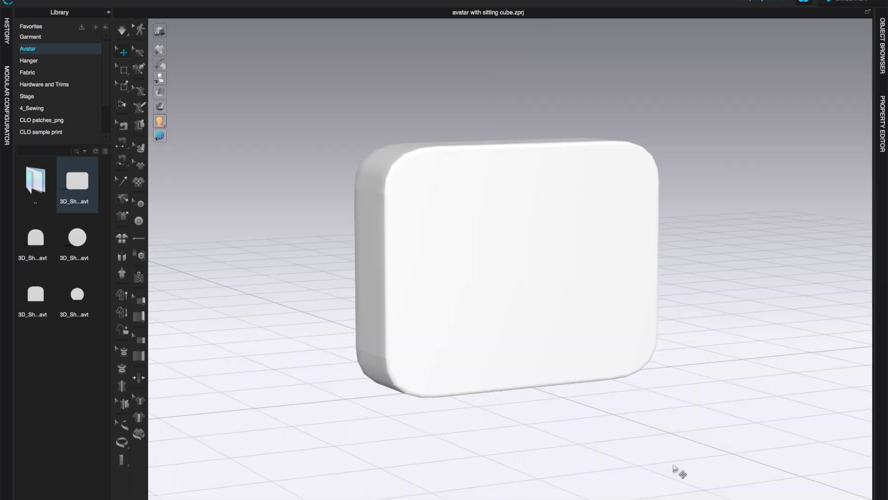
pyautogui.scroll(-3, 695, 377)
pyautogui.moveTo(714, 376); pyautogui.dragTo(662, 374, button='right')
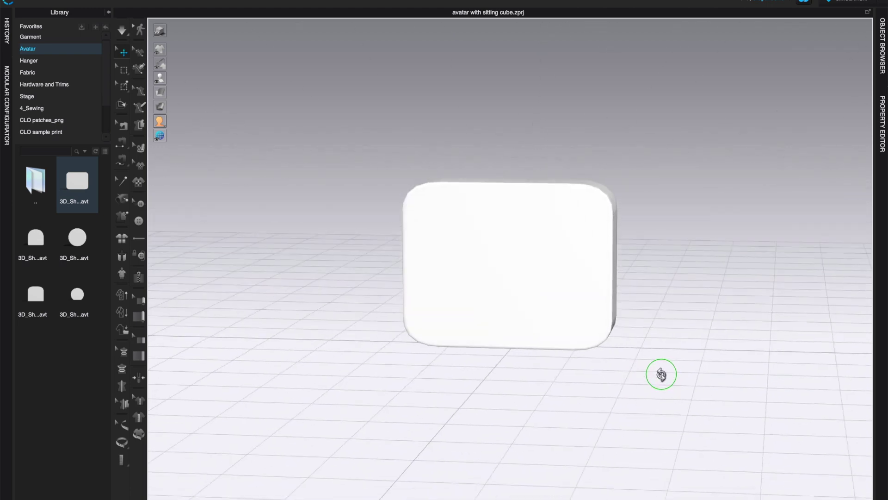
pyautogui.click(594, 292)
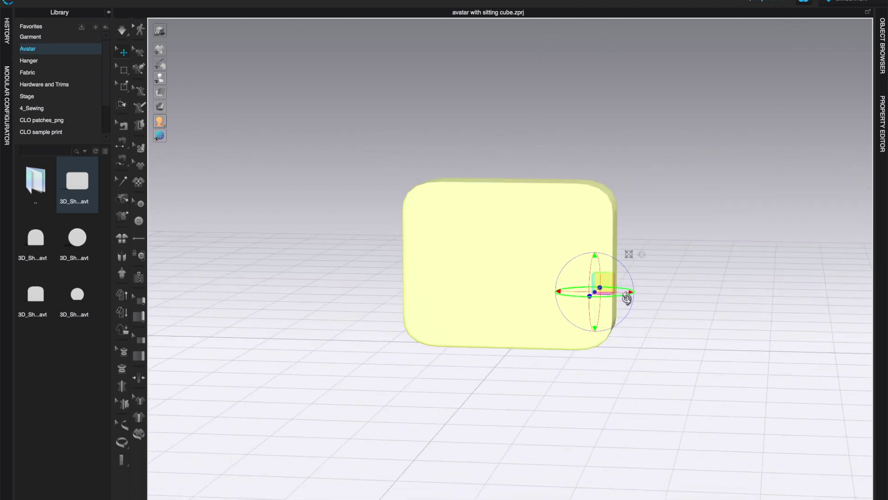
pyautogui.moveTo(618, 296); pyautogui.dragTo(677, 305)
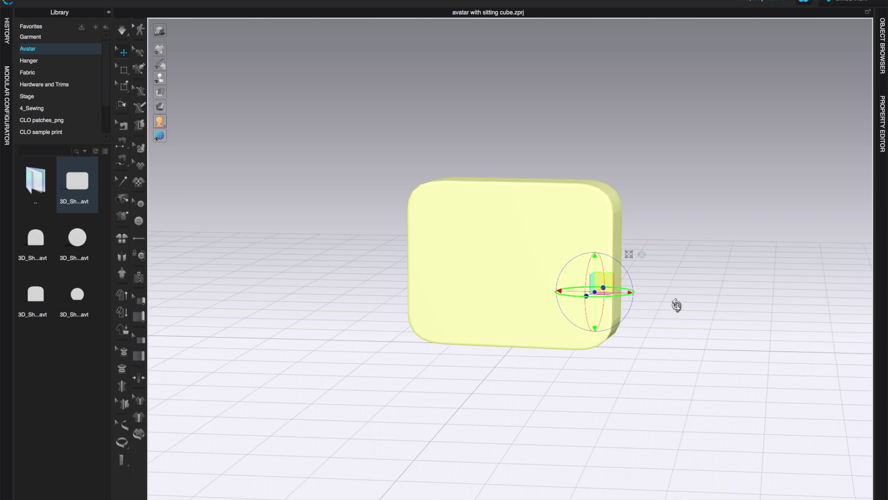
pyautogui.moveTo(716, 292); pyautogui.dragTo(717, 398, button='right')
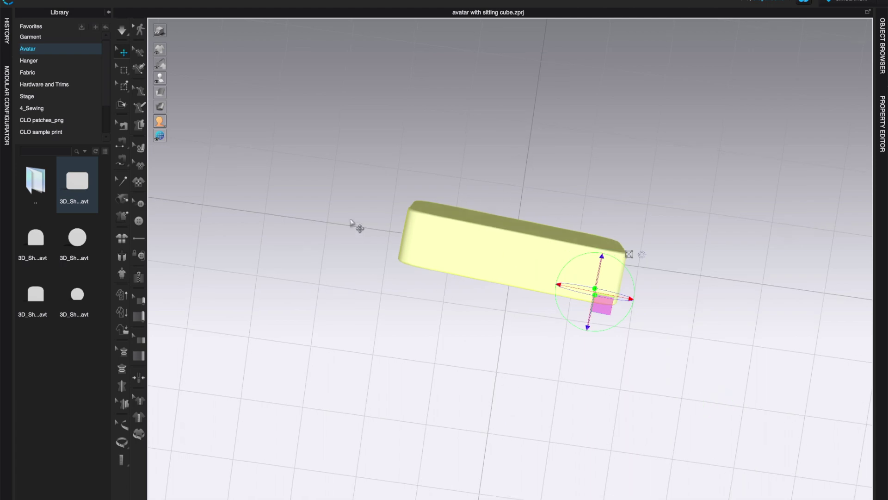
pyautogui.moveTo(768, 303); pyautogui.dragTo(738, 217, button='right')
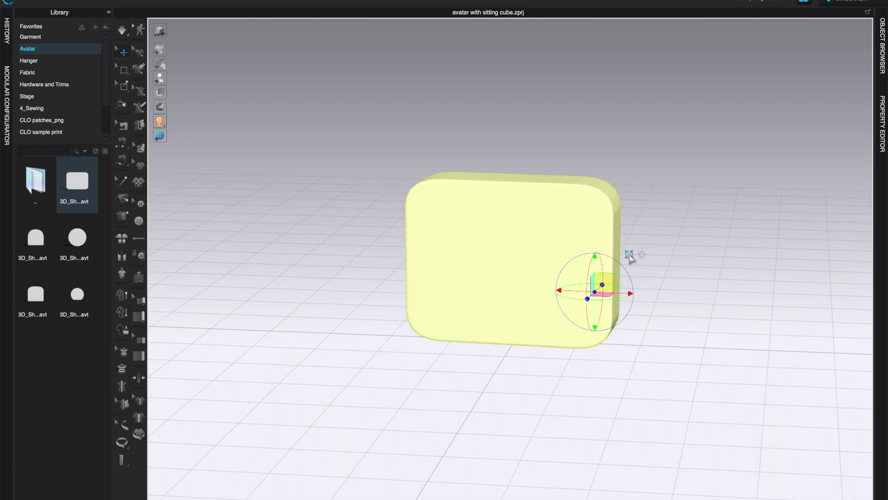
# Switch the selected block's gizmo from move and rotate to scale mode
pyautogui.click(630, 254)
pyautogui.moveTo(720, 346); pyautogui.dragTo(672, 333, button='right')
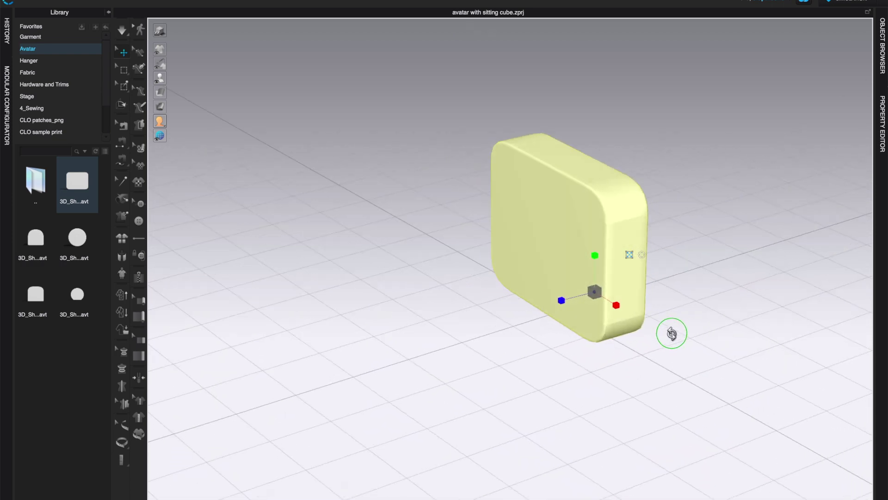
pyautogui.scroll(-1, 677, 309)
pyautogui.moveTo(677, 308); pyautogui.dragTo(680, 289, button='right')
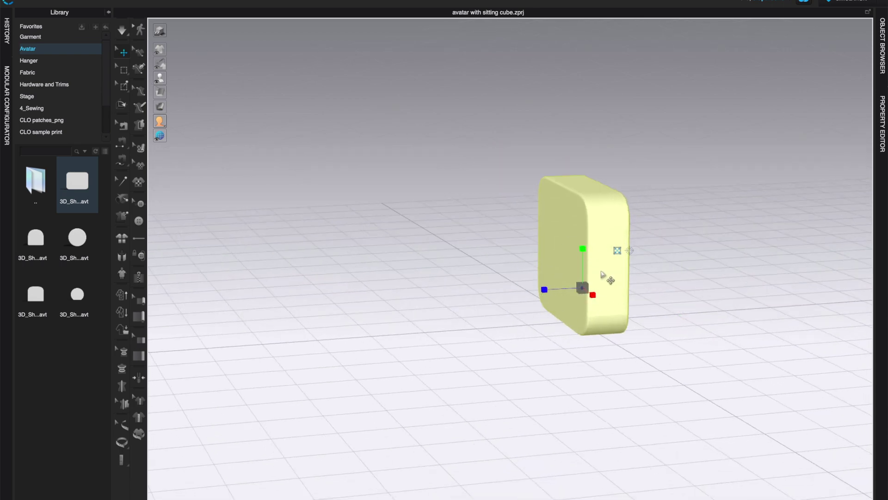
# Reselect the block, return its gizmo to move and rotate mode, and review the gizmo coordinate options such as World Coordinate
pyautogui.click(504, 78)
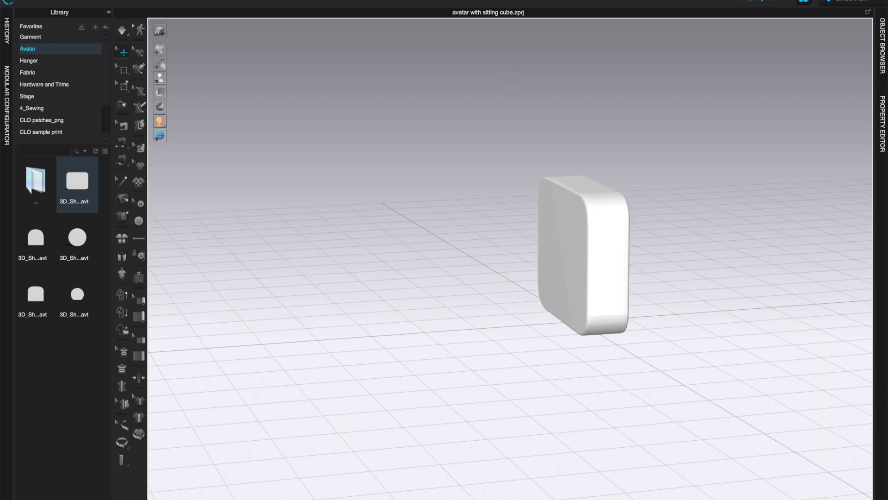
pyautogui.click(565, 249)
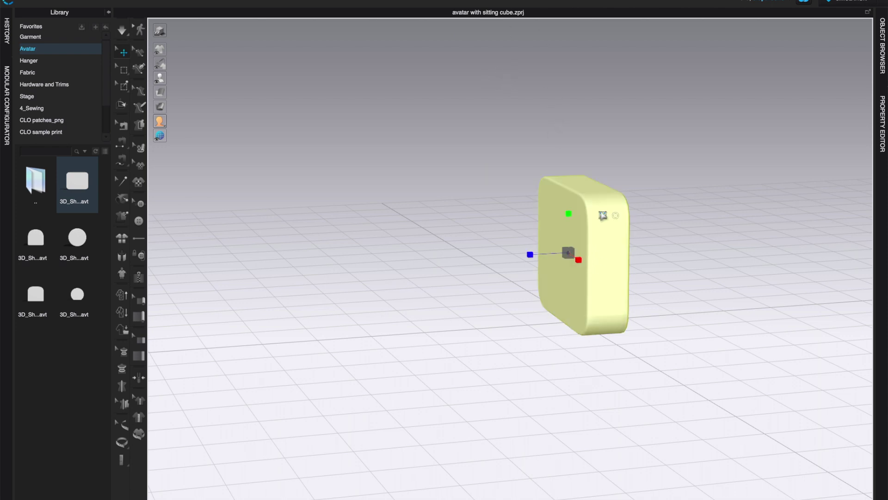
pyautogui.click(603, 215)
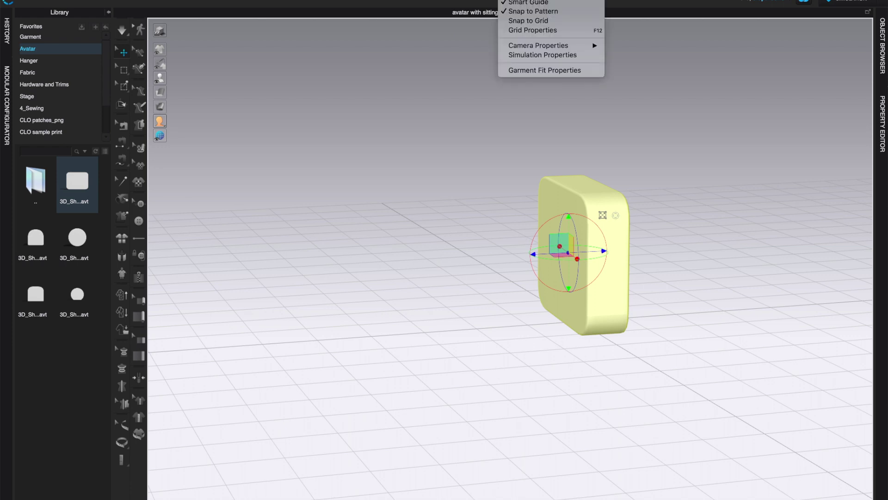
pyautogui.moveTo(550, 1)
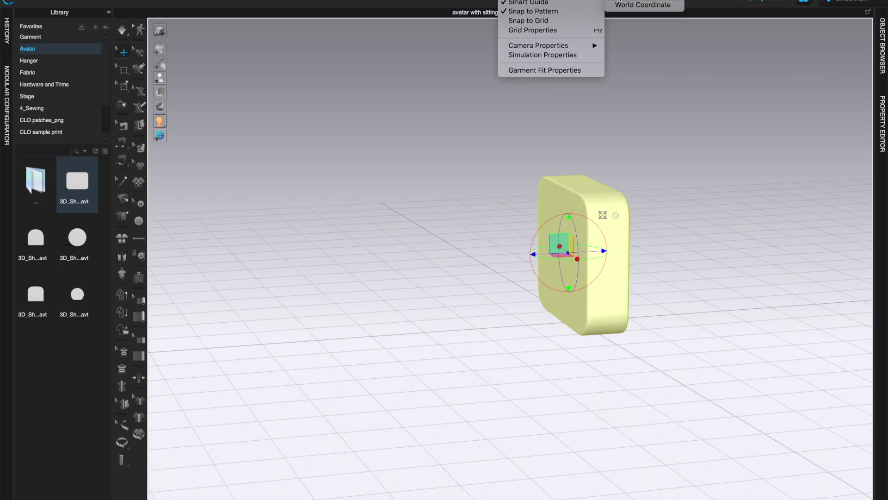
pyautogui.click(648, 116)
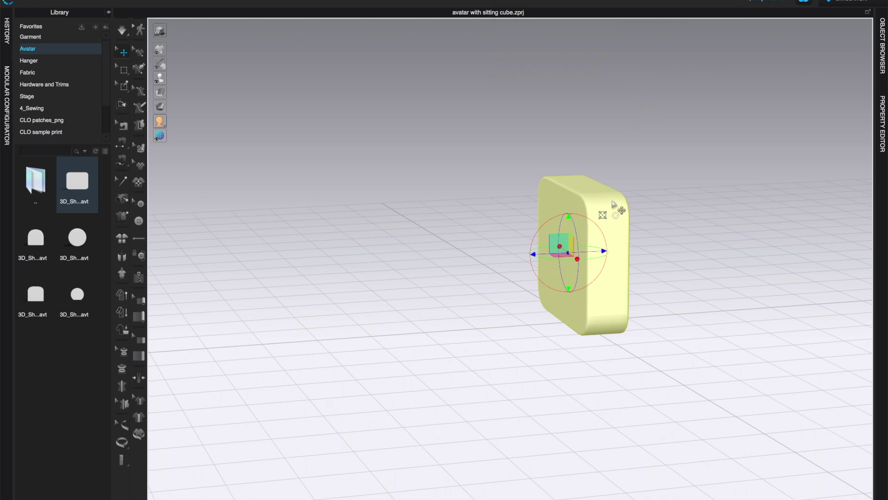
# Put the block's gizmo in scale mode, stretch its depth into a thick box, and reduce its height
pyautogui.moveTo(691, 296); pyautogui.dragTo(732, 283, button='right')
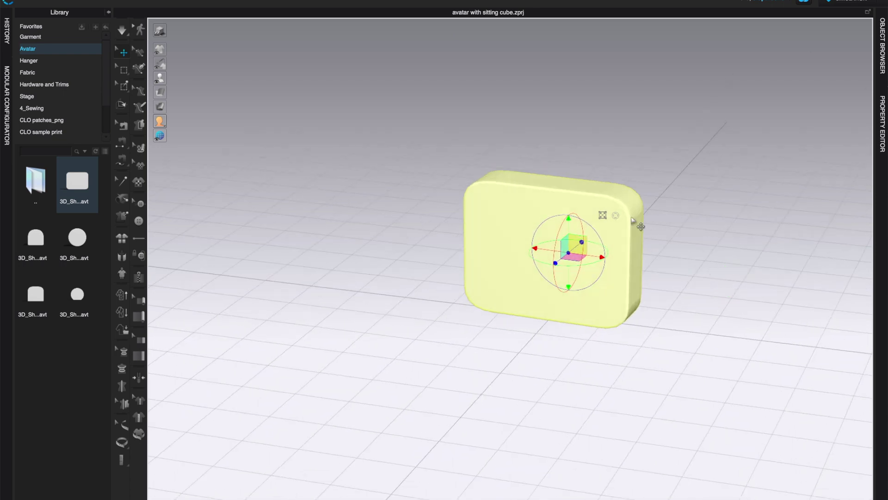
pyautogui.click(603, 216)
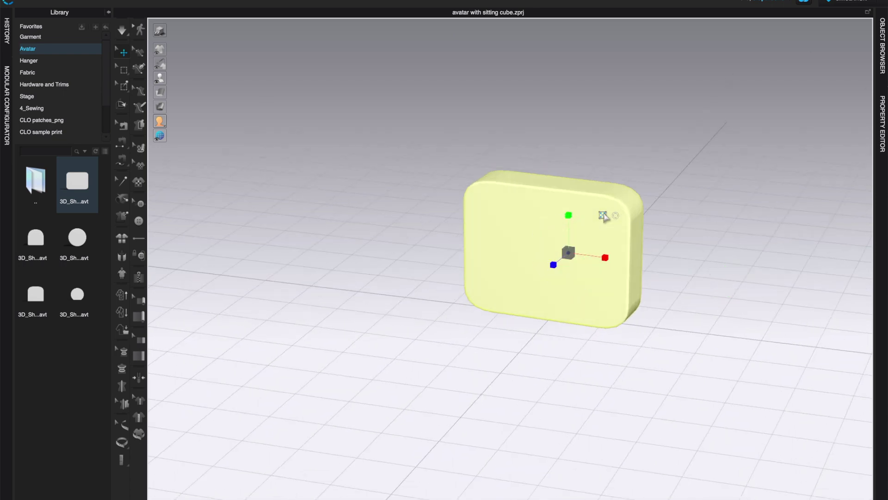
pyautogui.moveTo(737, 311); pyautogui.dragTo(674, 313, button='right')
pyautogui.moveTo(547, 256); pyautogui.dragTo(485, 259)
pyautogui.moveTo(530, 395); pyautogui.dragTo(603, 398, button='right')
pyautogui.moveTo(570, 240)
pyautogui.mouseDown()
pyautogui.moveTo(569, 252)
pyautogui.moveTo(567, 229)
pyautogui.moveTo(569, 248)
pyautogui.moveTo(569, 240)
pyautogui.mouseUp()
pyautogui.moveTo(708, 362); pyautogui.dragTo(666, 370, button='right')
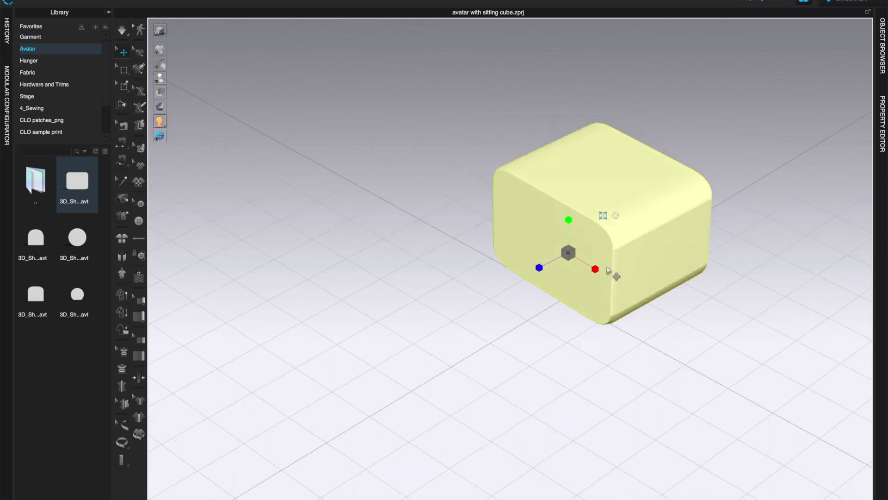
# Scale the block's width slightly and increase its height until the front face is roughly square
pyautogui.moveTo(581, 256)
pyautogui.mouseDown()
pyautogui.moveTo(621, 288)
pyautogui.moveTo(589, 251)
pyautogui.mouseUp()
pyautogui.moveTo(694, 375); pyautogui.dragTo(729, 345, button='right')
pyautogui.scroll(-2, 712, 344)
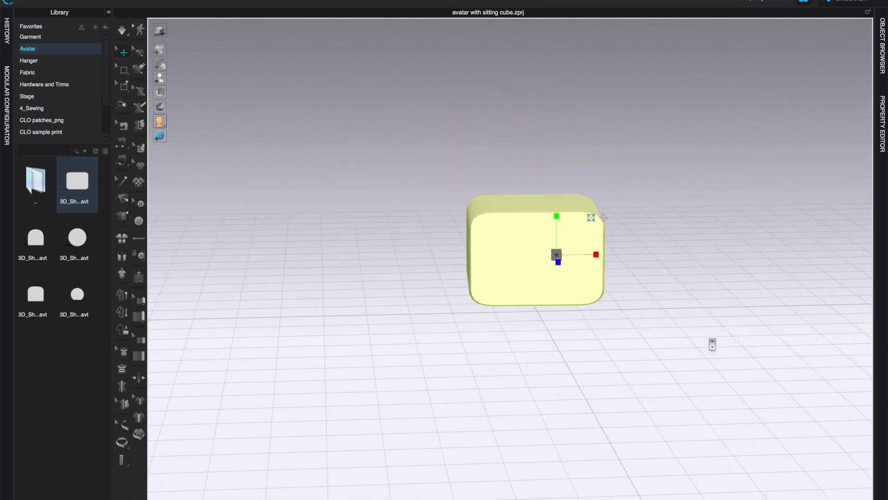
pyautogui.scroll(-1, 712, 345)
pyautogui.moveTo(547, 217); pyautogui.dragTo(548, 208)
pyautogui.moveTo(702, 323); pyautogui.dragTo(587, 289, button='right')
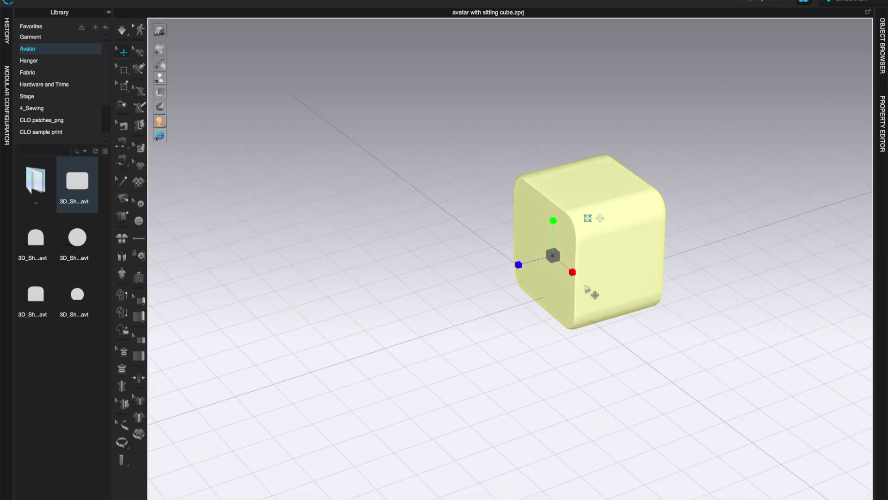
# Try scaling the block along its width and undo that change
pyautogui.moveTo(572, 272); pyautogui.dragTo(589, 285)
pyautogui.moveTo(639, 365); pyautogui.dragTo(680, 381, button='right')
pyautogui.hotkey('ctrl', 'z')
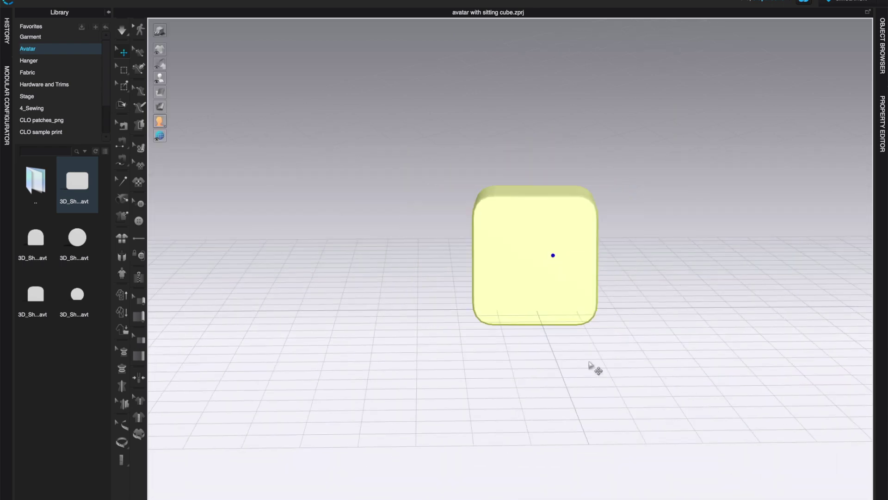
# Reselect the block, switch its gizmo to move and rotate mode, and try tilting it around the X axis
pyautogui.moveTo(619, 347); pyautogui.dragTo(667, 344, button='right')
pyautogui.click(570, 273)
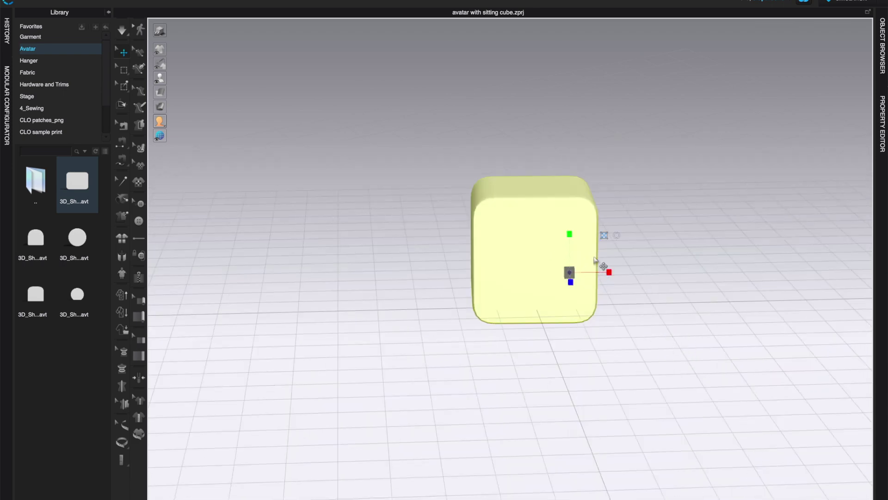
pyautogui.click(604, 236)
pyautogui.moveTo(739, 324); pyautogui.dragTo(714, 331, button='right')
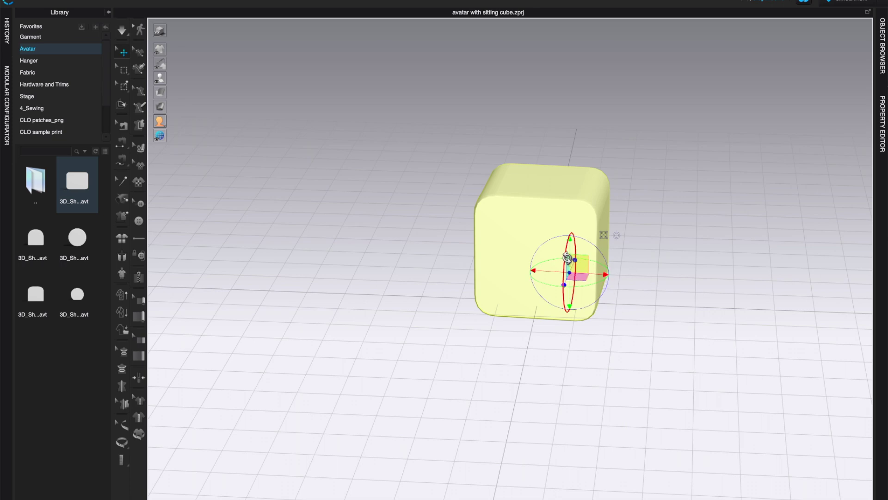
pyautogui.moveTo(571, 248); pyautogui.dragTo(560, 275)
pyautogui.moveTo(698, 310); pyautogui.dragTo(638, 340, button='right')
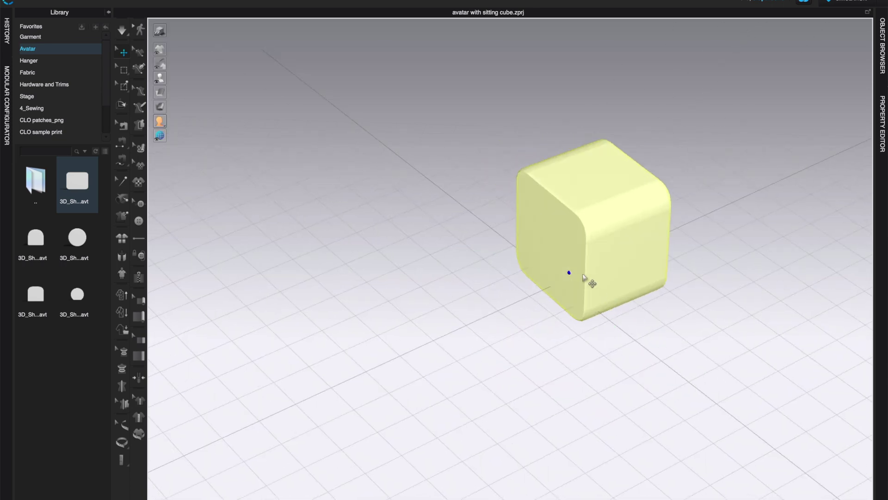
# Try rotating the block around the Z axis and undo it together with the preceding height and width changes
pyautogui.click(565, 245)
pyautogui.moveTo(576, 239); pyautogui.dragTo(547, 245)
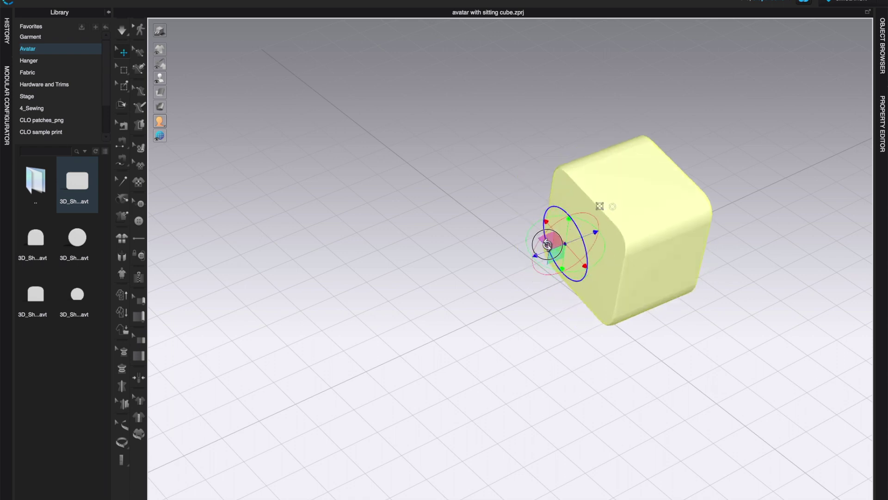
pyautogui.press('super+z')
pyautogui.press('super+z')
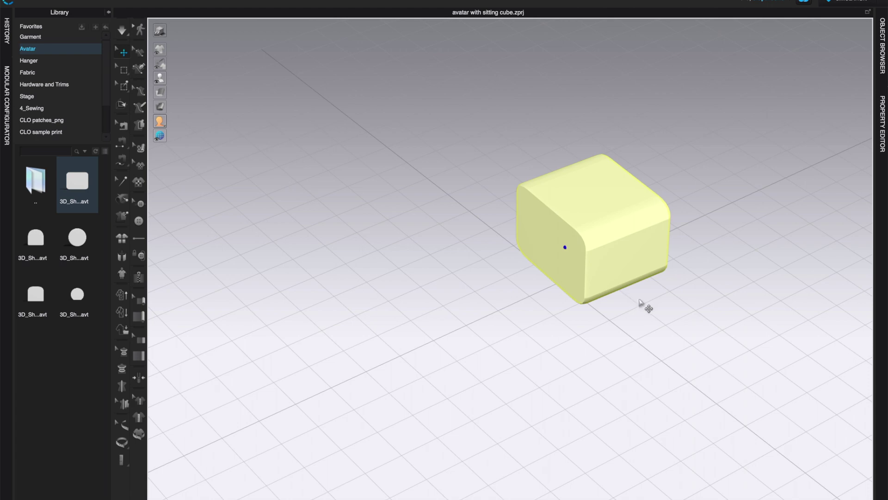
pyautogui.press('super+z')
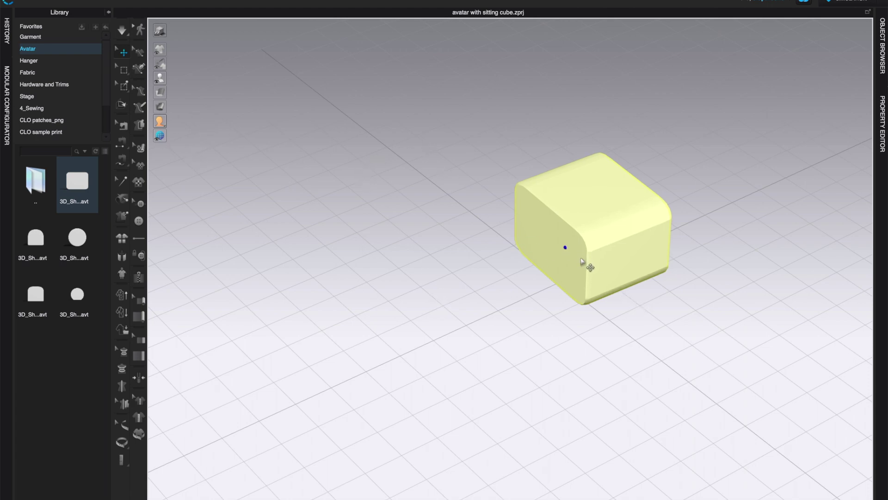
# Reselect the block, switch its gizmo to scale mode, and increase the block's height slightly
pyautogui.moveTo(583, 261); pyautogui.dragTo(645, 254, button='right')
pyautogui.click(598, 251)
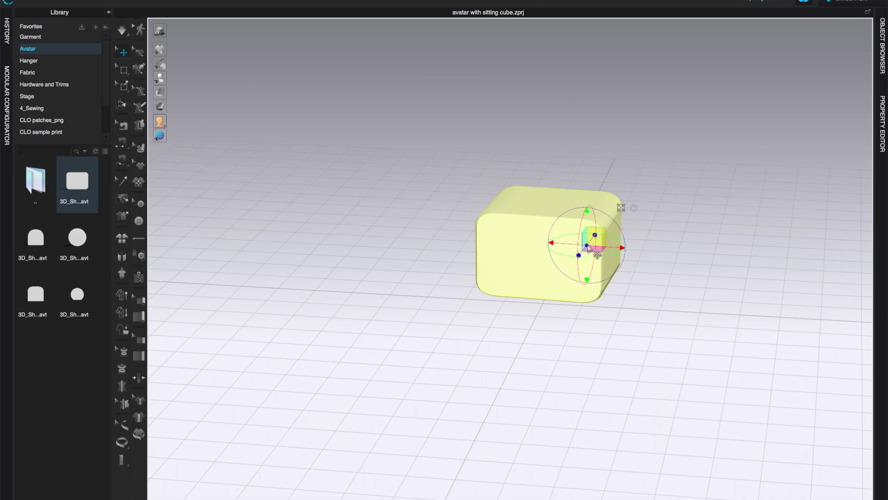
pyautogui.click(621, 208)
pyautogui.moveTo(738, 319); pyautogui.dragTo(666, 318, button='right')
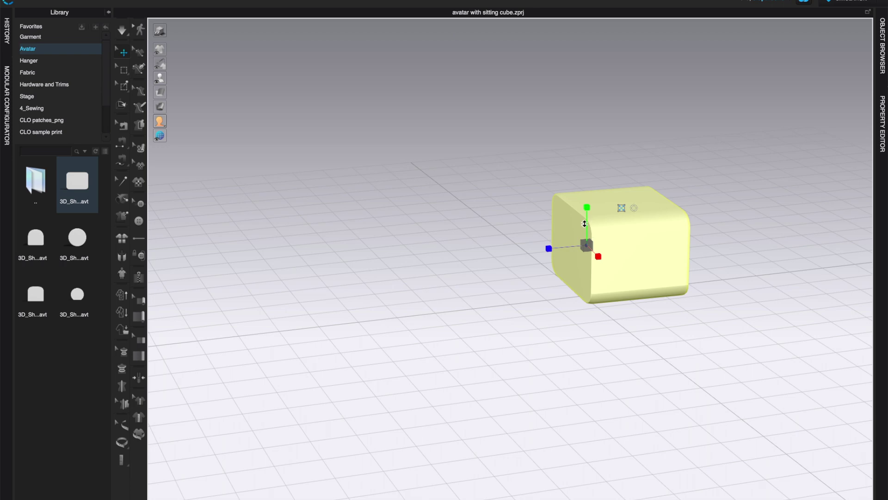
pyautogui.moveTo(586, 223)
pyautogui.mouseDown()
pyautogui.moveTo(586, 204)
pyautogui.moveTo(587, 218)
pyautogui.mouseUp()
pyautogui.moveTo(731, 382); pyautogui.dragTo(706, 283, button='right')
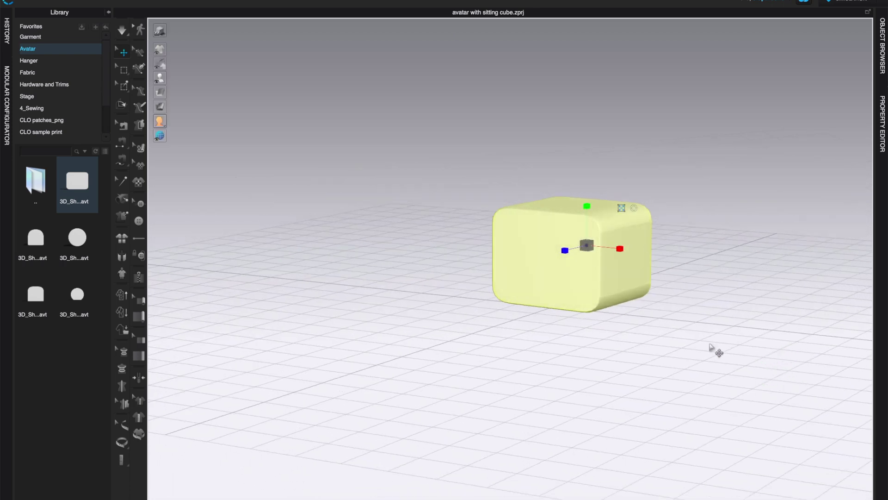
# Scale the block slightly along its depth and return its gizmo to move and rotate mode
pyautogui.moveTo(711, 348); pyautogui.dragTo(645, 357, button='right')
pyautogui.moveTo(564, 245); pyautogui.dragTo(553, 244)
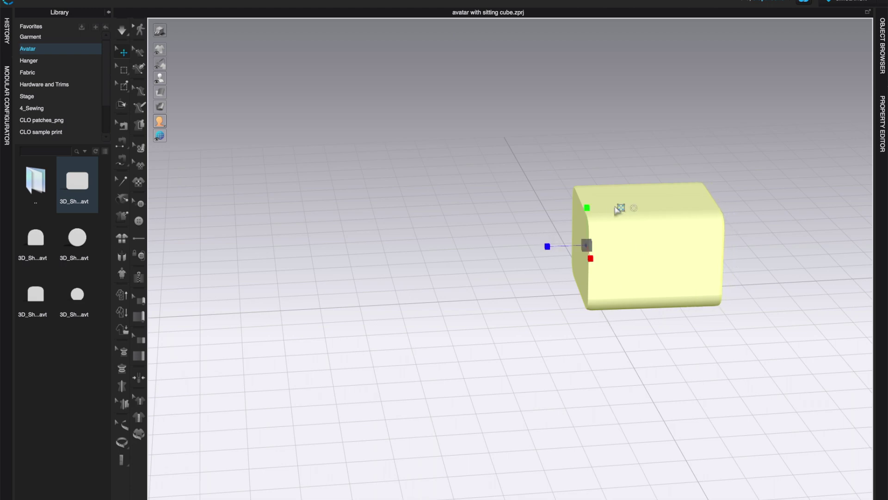
pyautogui.click(621, 207)
pyautogui.moveTo(611, 381); pyautogui.dragTo(644, 359, button='right')
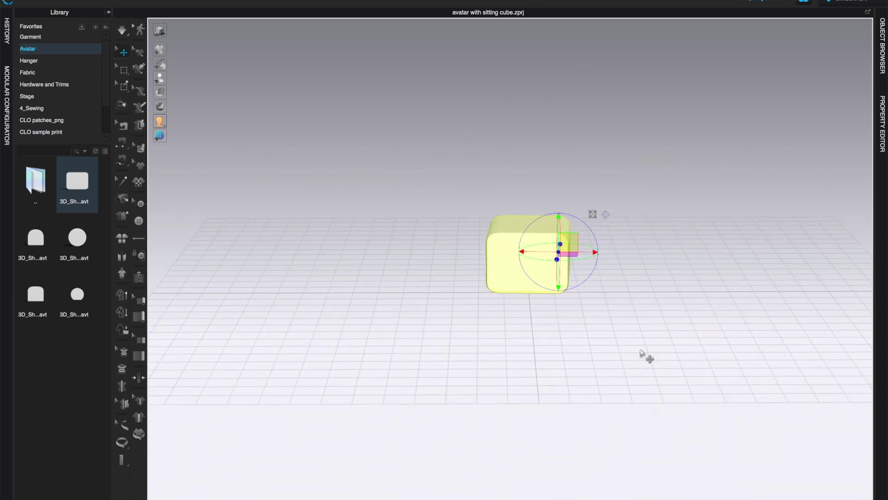
# Add the cylinder 3D_Shape_03.avt to the scene alongside the block, with load type Add and zero translation
pyautogui.moveTo(75, 239)
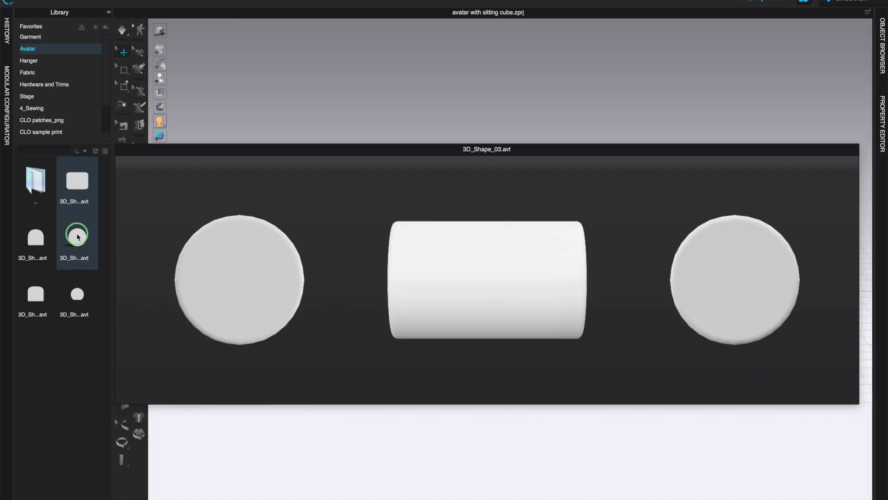
pyautogui.rightClick(78, 237)
pyautogui.click(104, 241)
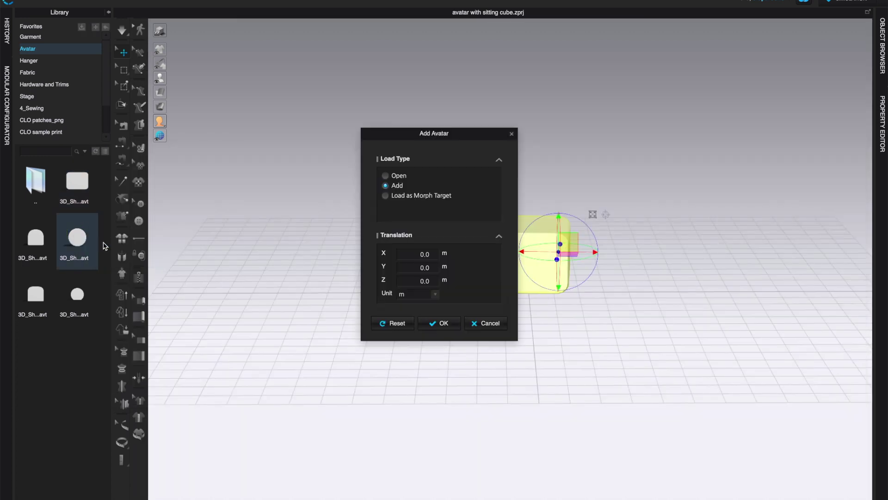
pyautogui.click(433, 308)
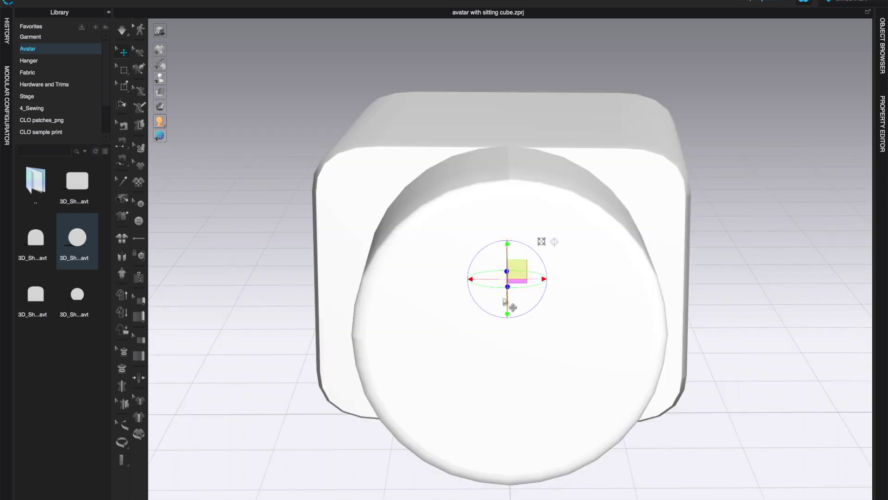
# Deselect the cylinder, view both shapes from the side, and undo the cylinder's addition
pyautogui.rightClick(778, 279)
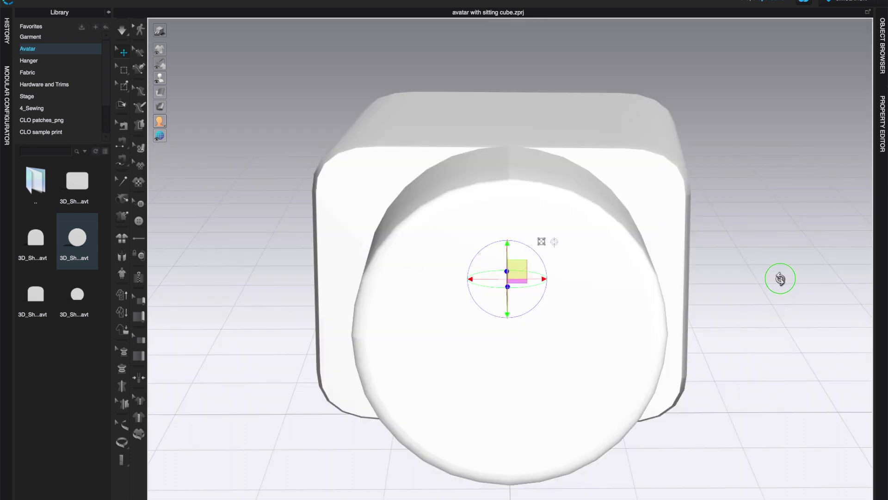
pyautogui.click(739, 276)
pyautogui.moveTo(733, 276); pyautogui.dragTo(817, 291, button='right')
pyautogui.scroll(-5, 728, 285)
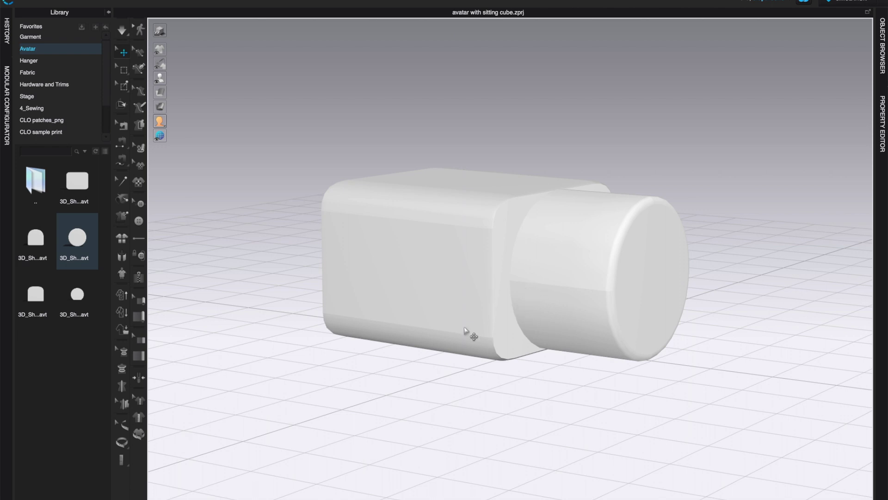
pyautogui.moveTo(679, 368)
pyautogui.mouseDown(button='right')
pyautogui.moveTo(685, 413)
pyautogui.moveTo(681, 368)
pyautogui.mouseUp(button='right')
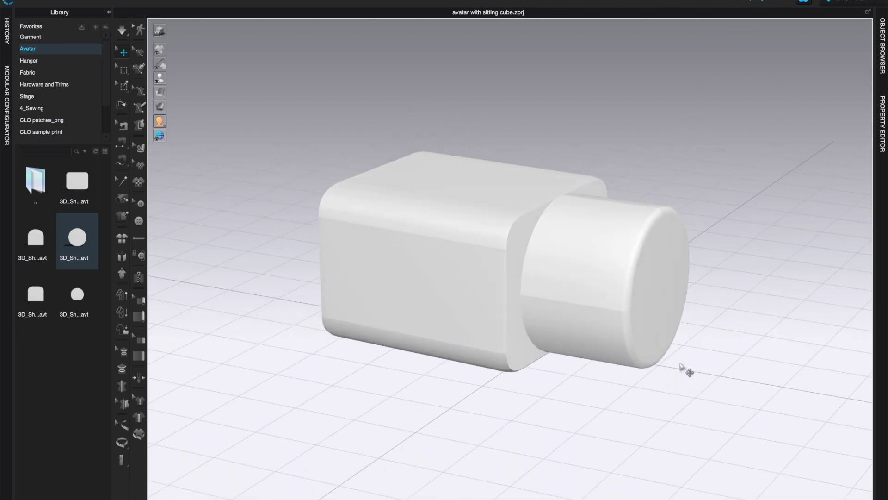
pyautogui.hotkey('ctrl', 'z')
pyautogui.hotkey('ctrl', 'z')
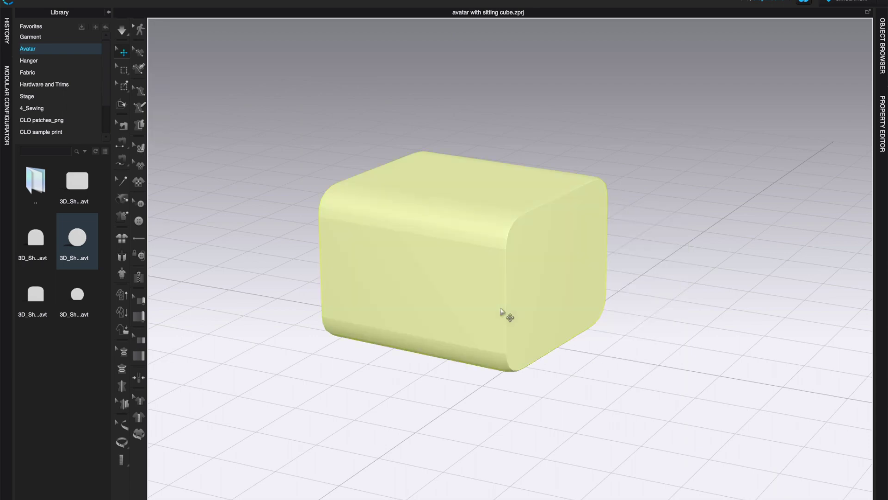
# Select the block, move it sideways along the X axis away from the grid centre, and deselect it
pyautogui.scroll(-4, 740, 305)
pyautogui.moveTo(738, 306); pyautogui.dragTo(800, 385, button='right')
pyautogui.click(548, 266)
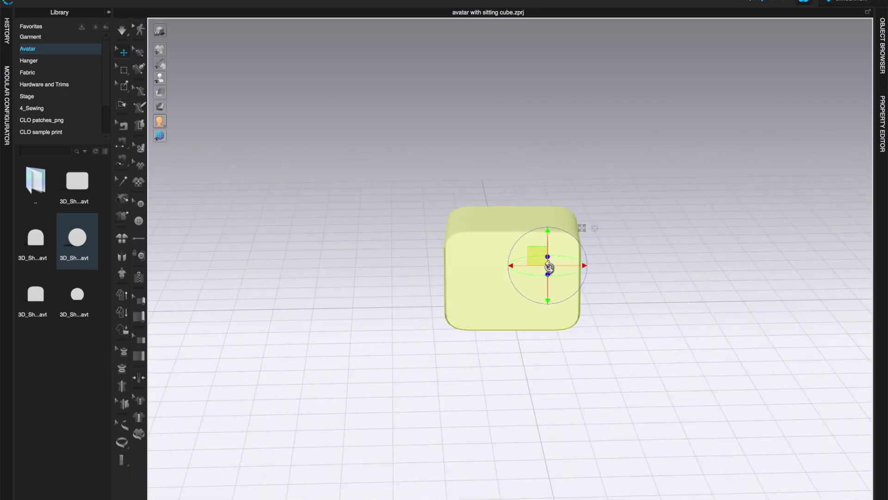
pyautogui.moveTo(569, 262); pyautogui.dragTo(404, 263)
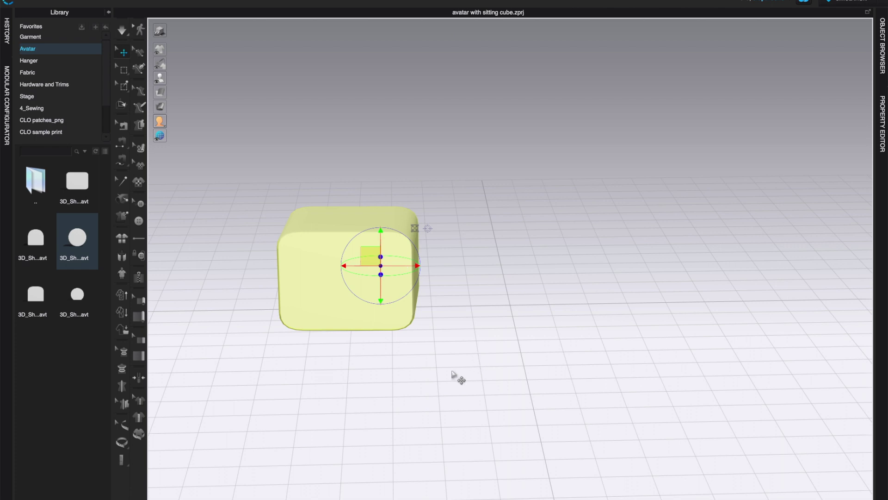
pyautogui.click(419, 382)
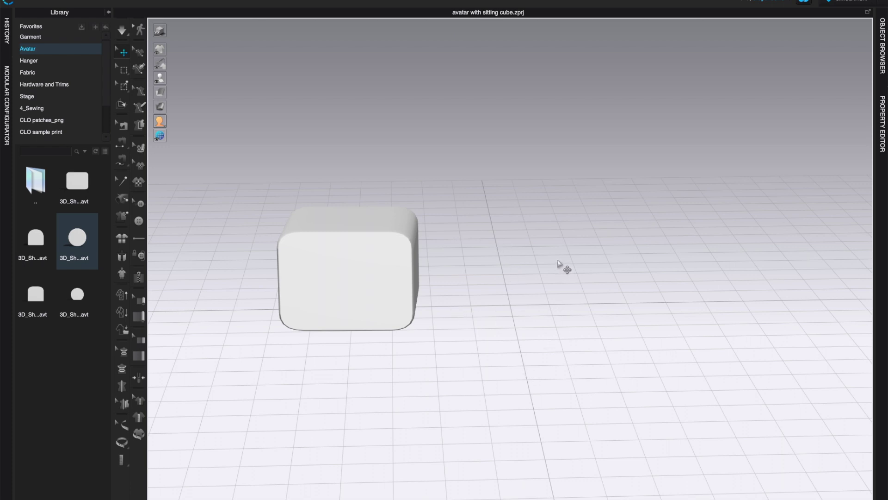
pyautogui.moveTo(572, 254); pyautogui.dragTo(597, 272, button='right')
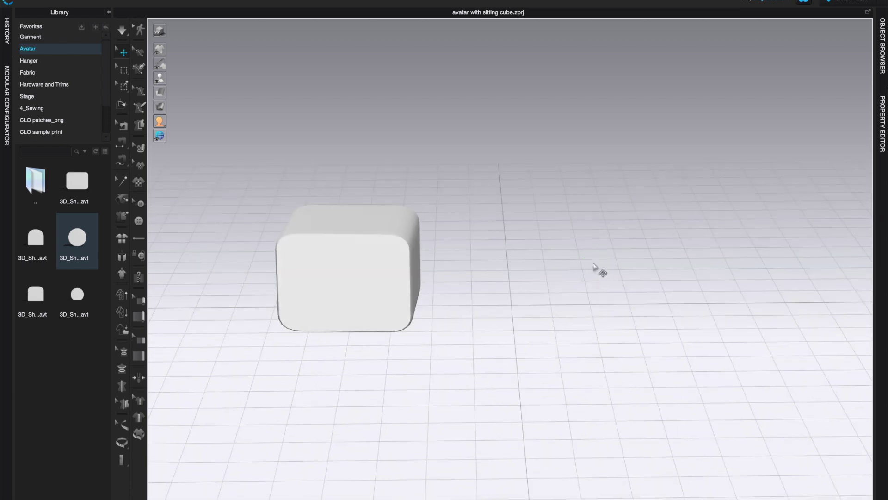
# Leave the 3D_Shape folder in the avatar library, look into Male_V1, and go to the Female_V1 folder
pyautogui.moveTo(36, 298)
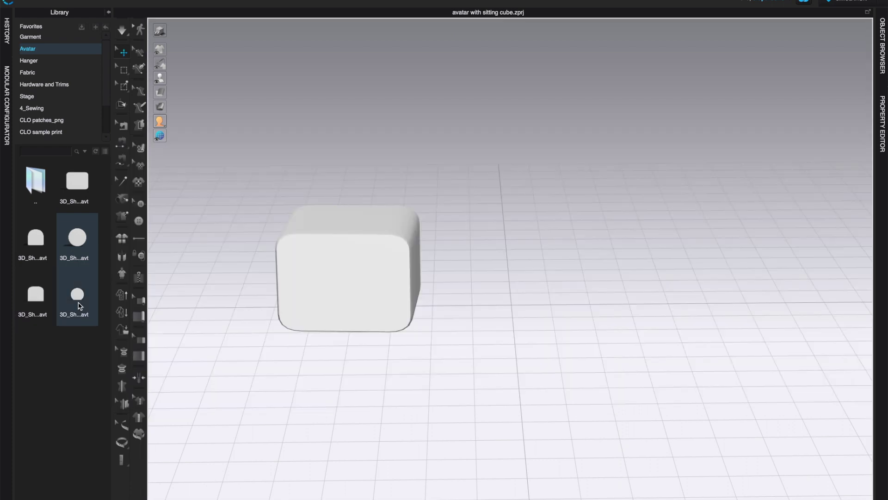
pyautogui.moveTo(80, 306)
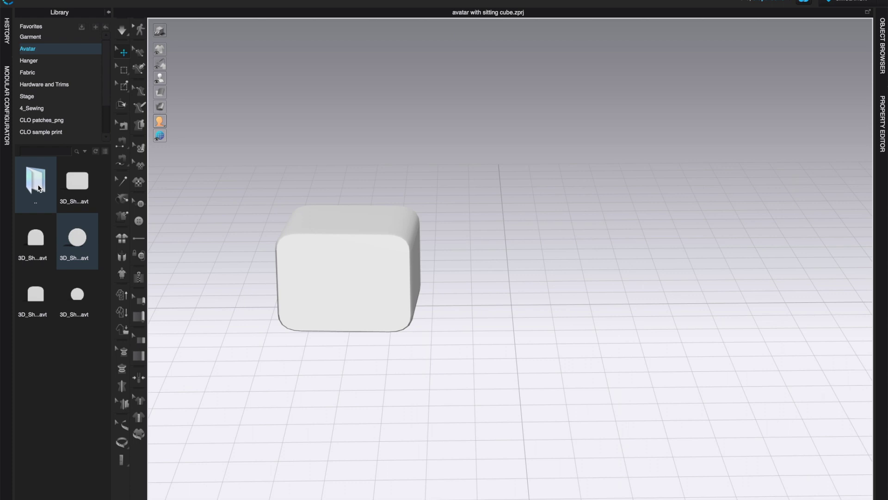
pyautogui.doubleClick(40, 189)
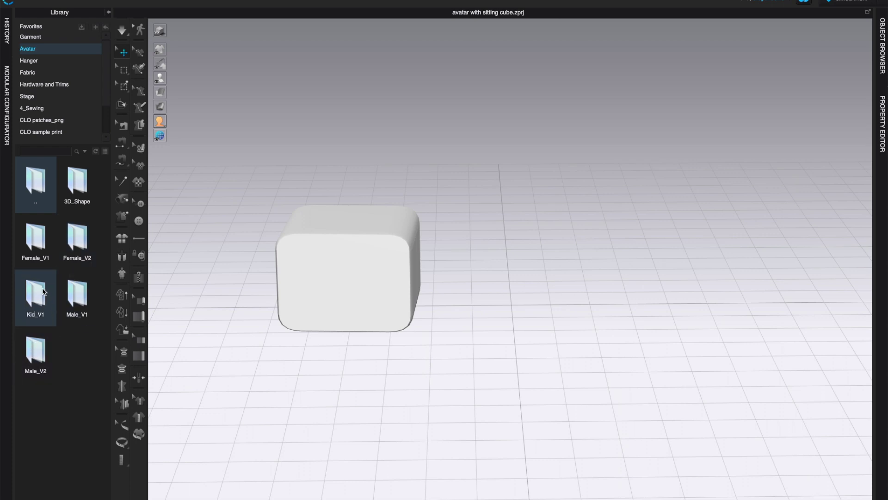
pyautogui.doubleClick(77, 294)
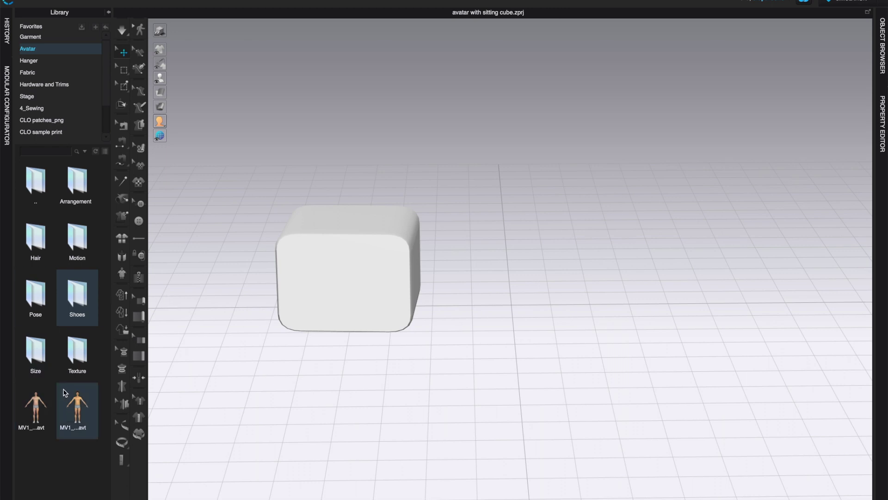
pyautogui.doubleClick(42, 188)
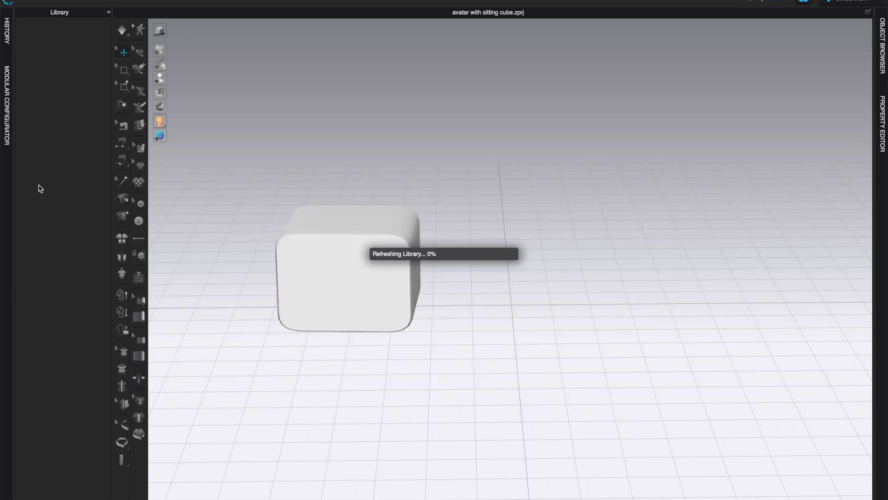
pyautogui.doubleClick(40, 245)
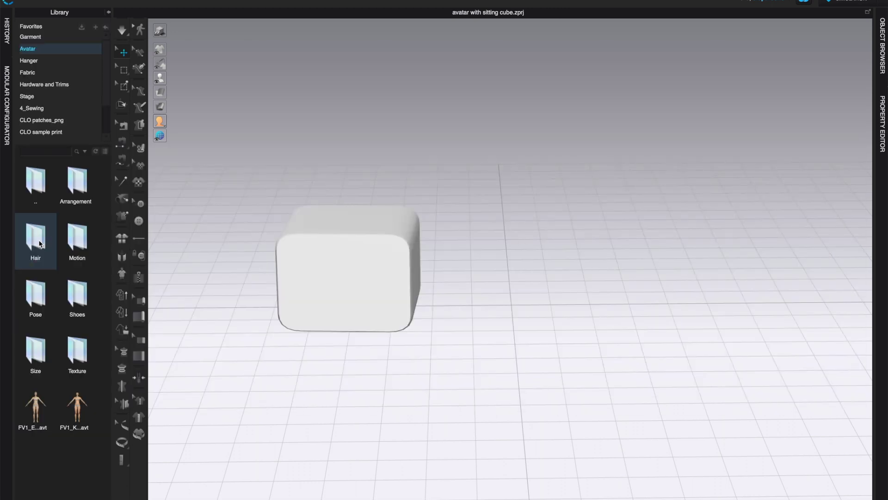
pyautogui.moveTo(42, 415)
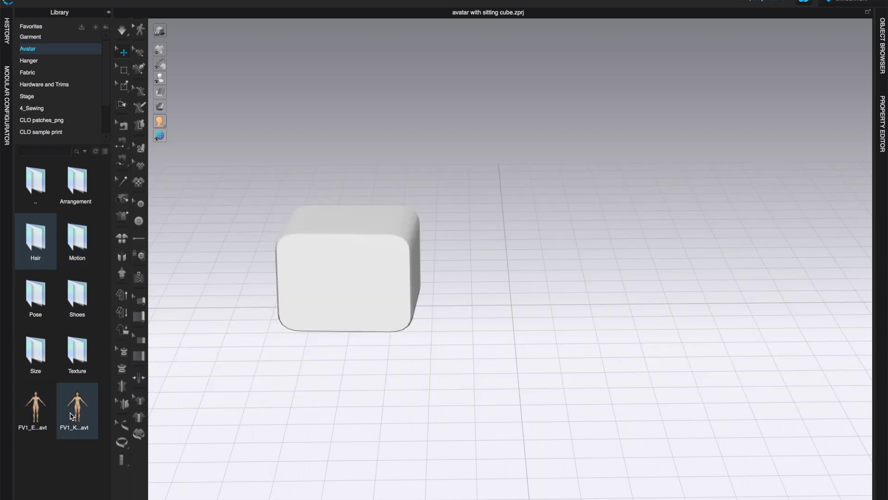
pyautogui.moveTo(73, 416)
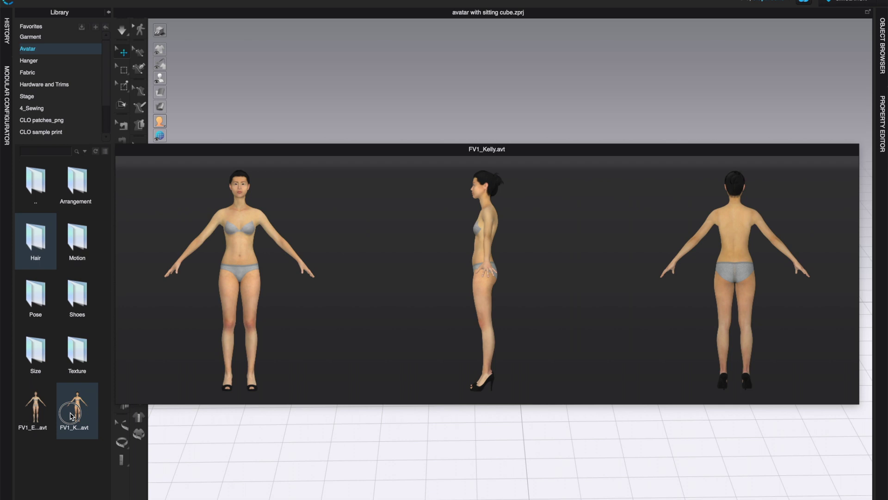
pyautogui.doubleClick(72, 415)
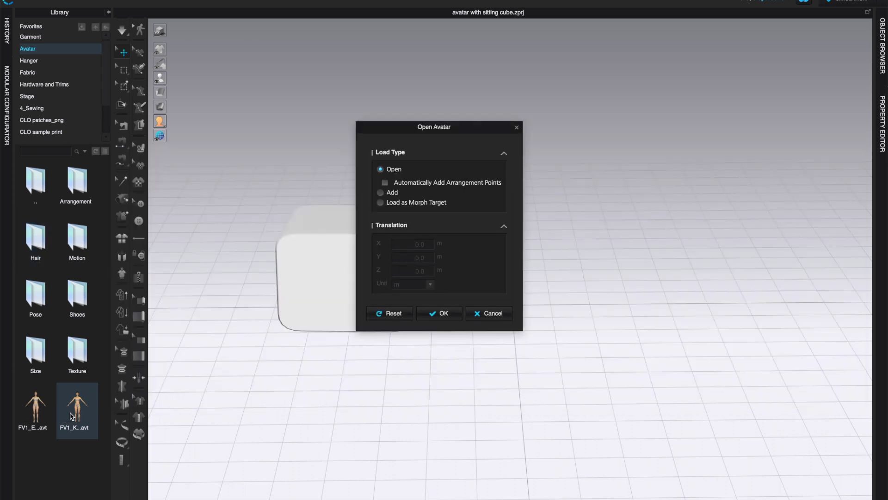
pyautogui.click(494, 314)
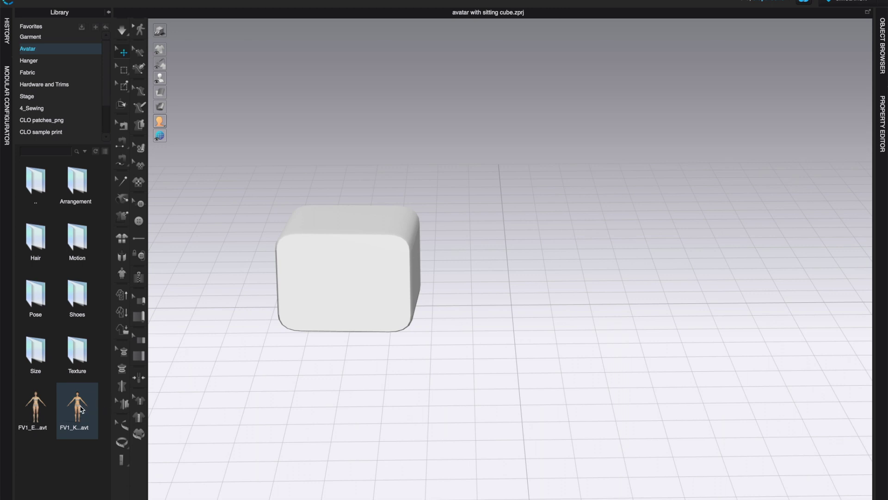
# Add the FV1_Kelly.avt avatar to the existing scene, using load type Add and zero translation
pyautogui.rightClick(81, 409)
pyautogui.click(111, 414)
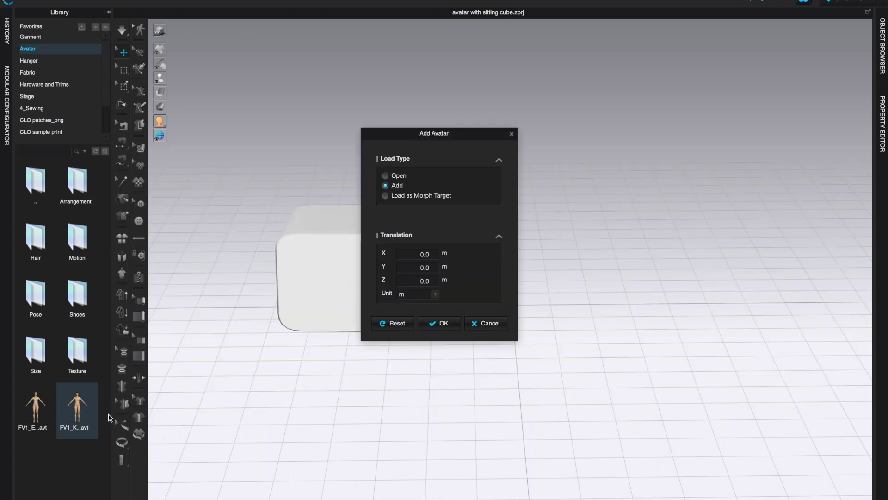
pyautogui.click(435, 307)
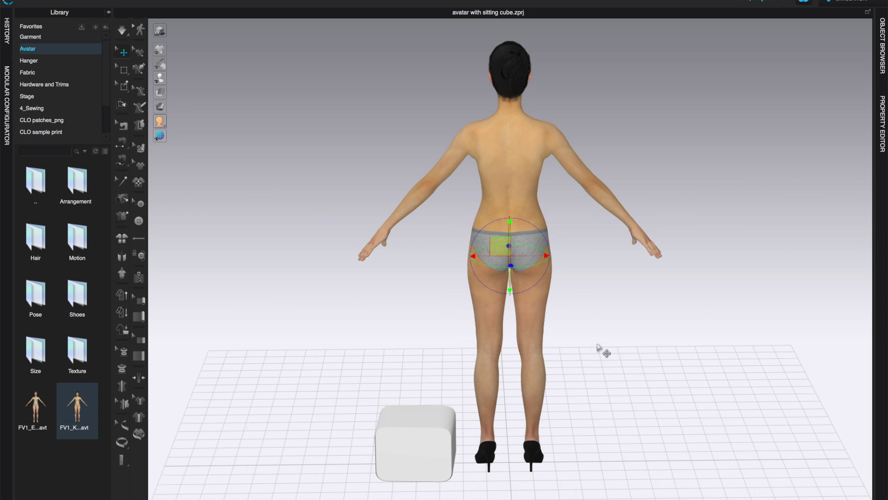
# Select the block beside the avatar, switch its gizmo to scale mode, and raise its height toward the avatar's knees
pyautogui.moveTo(692, 357); pyautogui.dragTo(457, 368, button='right')
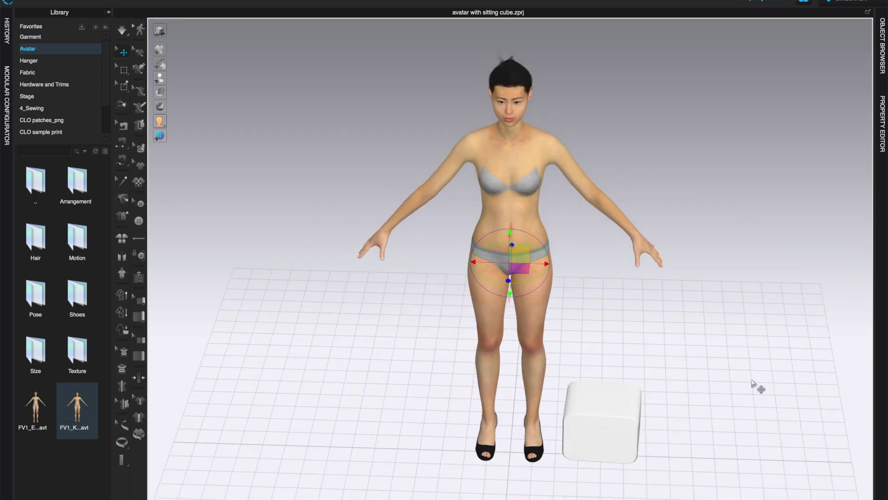
pyautogui.moveTo(755, 387); pyautogui.dragTo(743, 319, button='middle')
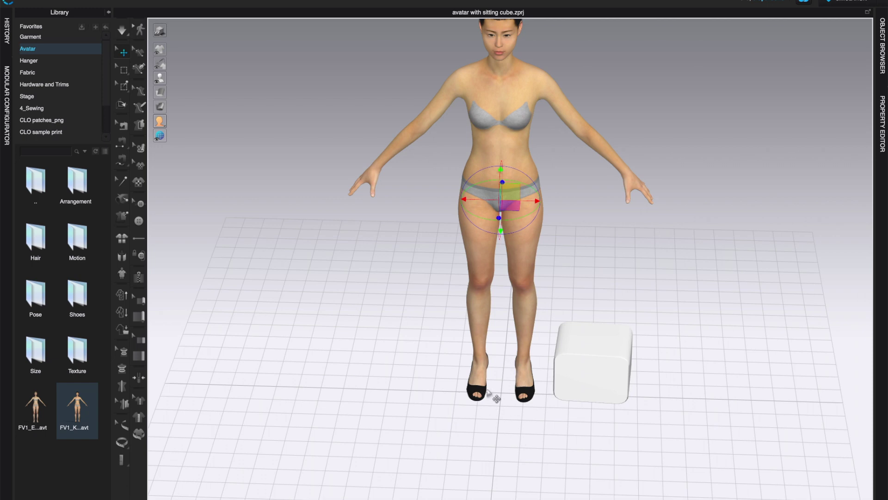
pyautogui.moveTo(689, 412); pyautogui.dragTo(694, 368, button='right')
pyautogui.moveTo(763, 399)
pyautogui.mouseDown(button='right')
pyautogui.moveTo(685, 407)
pyautogui.moveTo(775, 389)
pyautogui.moveTo(755, 396)
pyautogui.moveTo(761, 373)
pyautogui.moveTo(758, 389)
pyautogui.mouseUp(button='right')
pyautogui.scroll(-3, 744, 391)
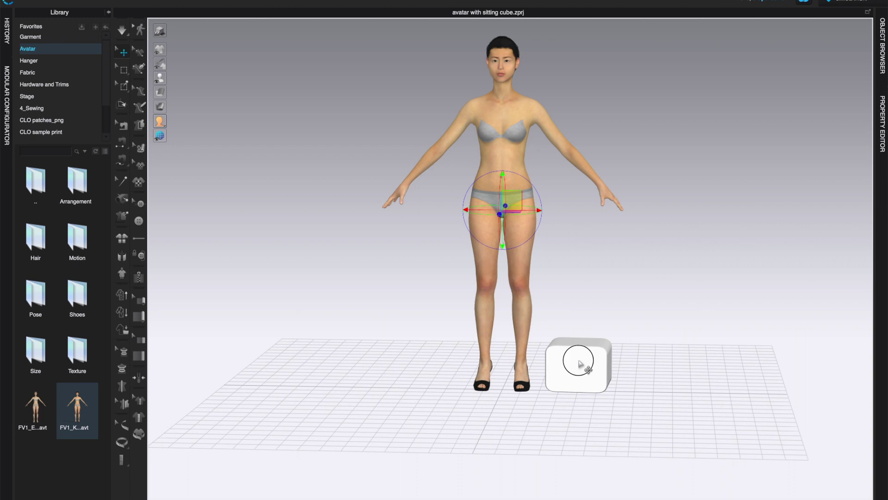
pyautogui.click(579, 363)
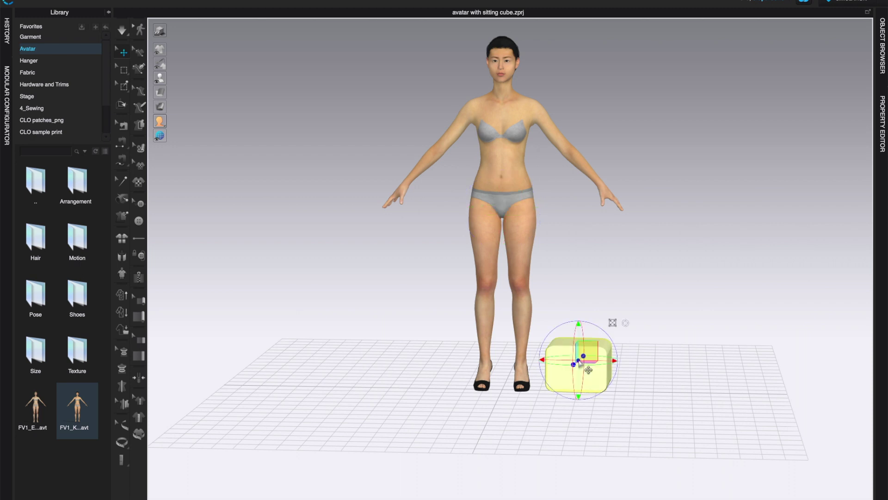
pyautogui.click(613, 323)
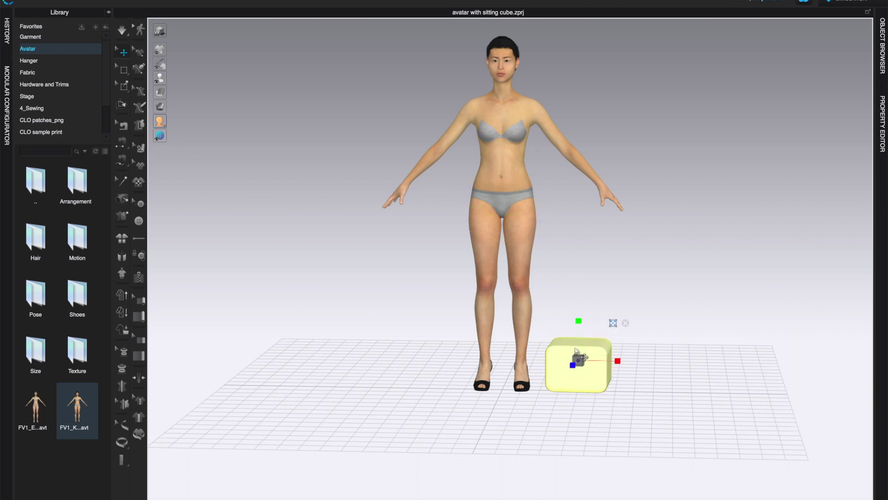
pyautogui.moveTo(579, 334); pyautogui.dragTo(577, 317)
# Enlarge the block along its depth and width until it is roughly a cube large enough to sit on
pyautogui.moveTo(648, 368); pyautogui.dragTo(581, 366, button='right')
pyautogui.moveTo(563, 364); pyautogui.dragTo(513, 361)
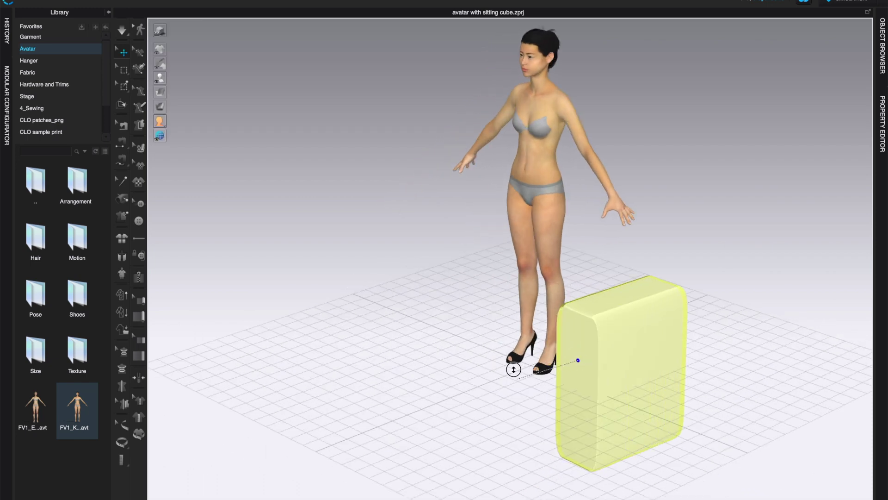
pyautogui.moveTo(592, 366); pyautogui.dragTo(632, 390)
pyautogui.moveTo(758, 428); pyautogui.dragTo(766, 417, button='right')
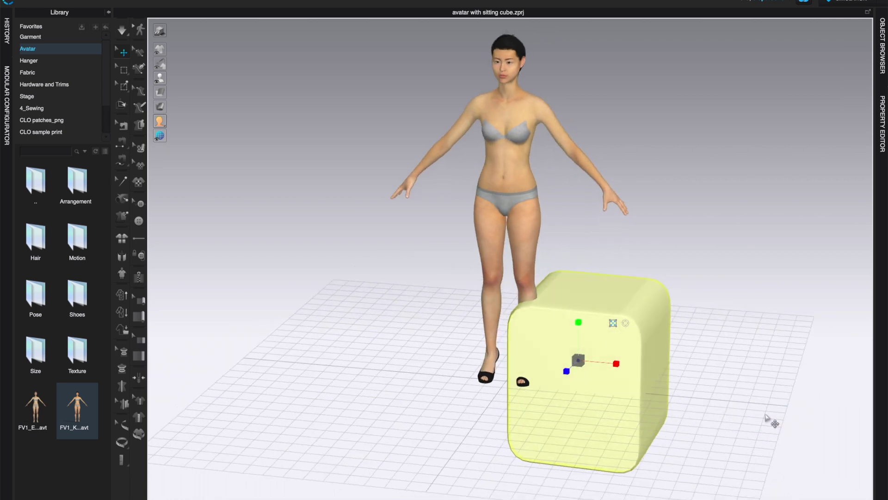
# Switch the block's gizmo back to move mode and shift the block up and back, behind the avatar
pyautogui.click(612, 323)
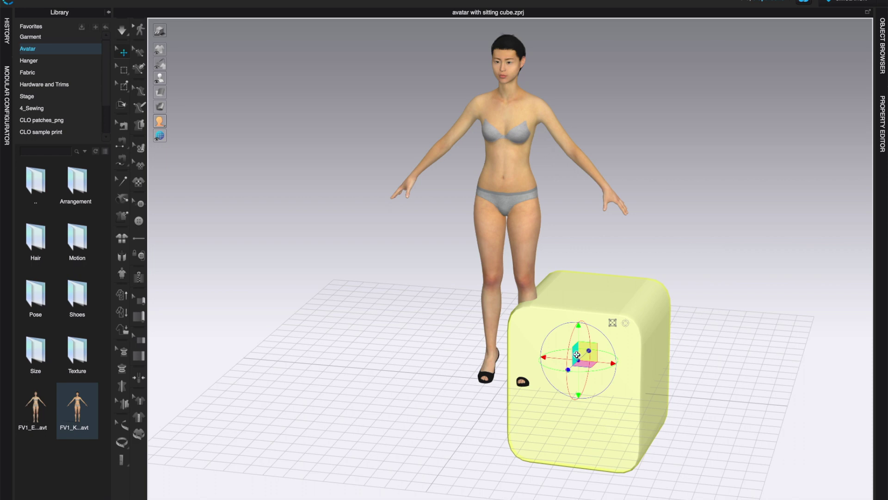
pyautogui.moveTo(578, 348); pyautogui.dragTo(609, 252)
pyautogui.moveTo(694, 426); pyautogui.dragTo(721, 450, button='right')
pyautogui.scroll(-2, 719, 448)
pyautogui.moveTo(694, 412); pyautogui.dragTo(684, 390, button='right')
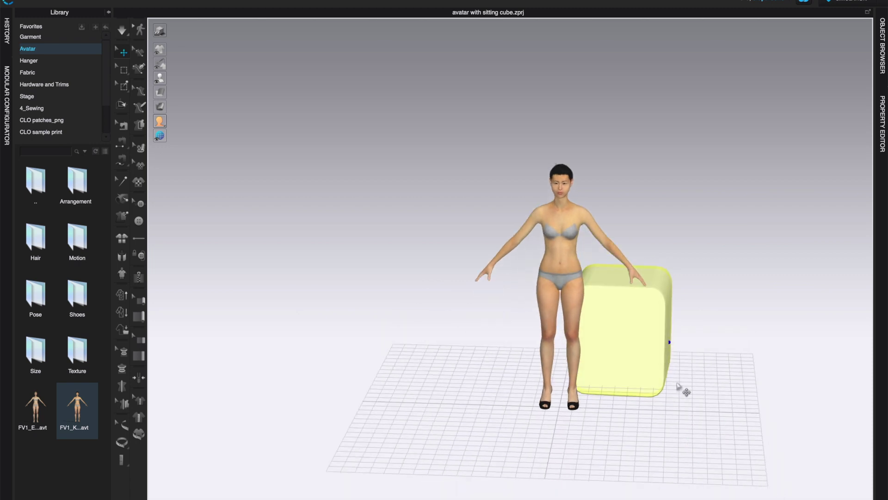
# Select the block again, change its gizmo's orientation and move the block sideways, just past the avatar's hand
pyautogui.click(651, 359)
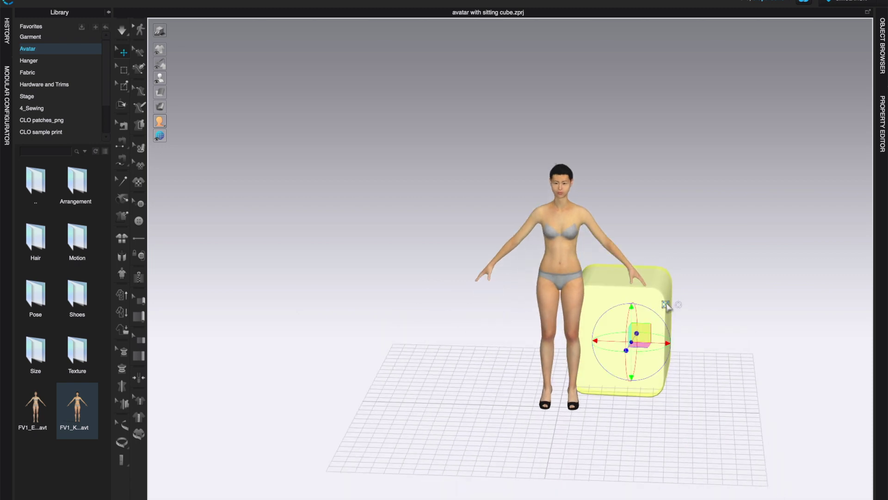
pyautogui.click(679, 304)
pyautogui.click(606, 338)
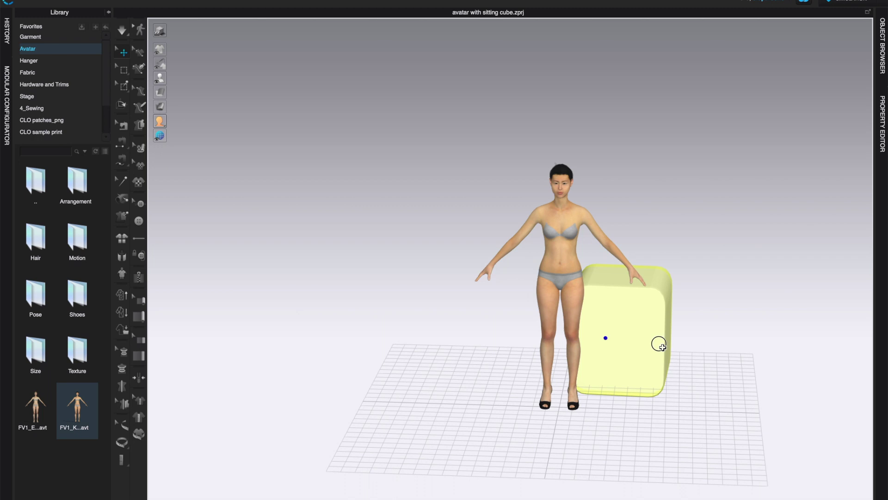
pyautogui.click(633, 348)
pyautogui.moveTo(655, 349); pyautogui.dragTo(741, 341)
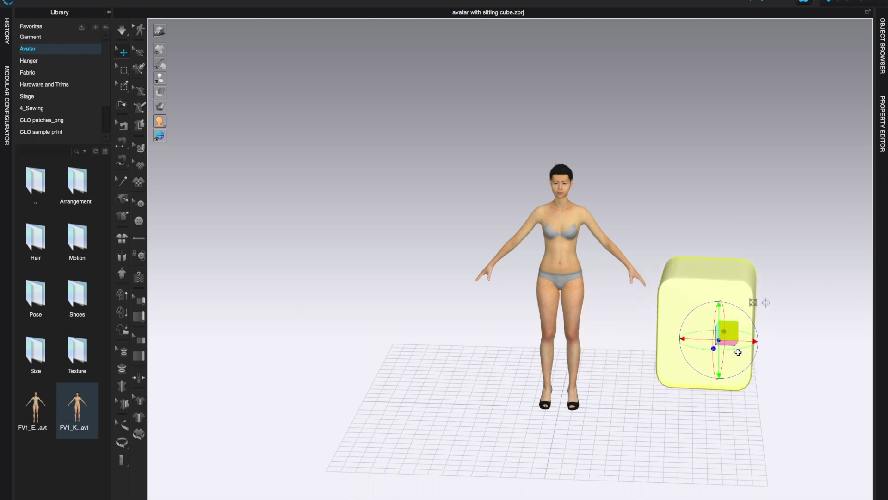
pyautogui.moveTo(715, 397)
pyautogui.mouseDown(button='right')
pyautogui.moveTo(708, 370)
pyautogui.moveTo(702, 376)
pyautogui.moveTo(725, 382)
pyautogui.mouseUp(button='right')
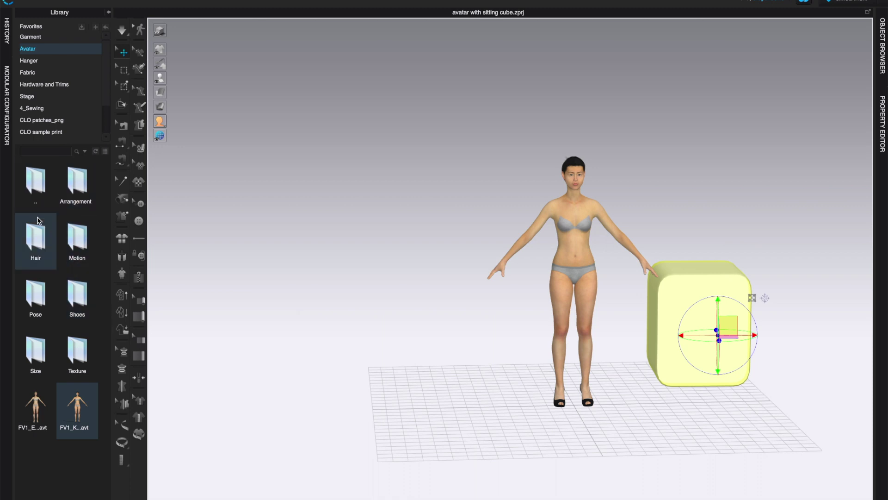
# Open the avatar's Hair folder and apply the dark bob hairstyle with bangs
pyautogui.doubleClick(40, 241)
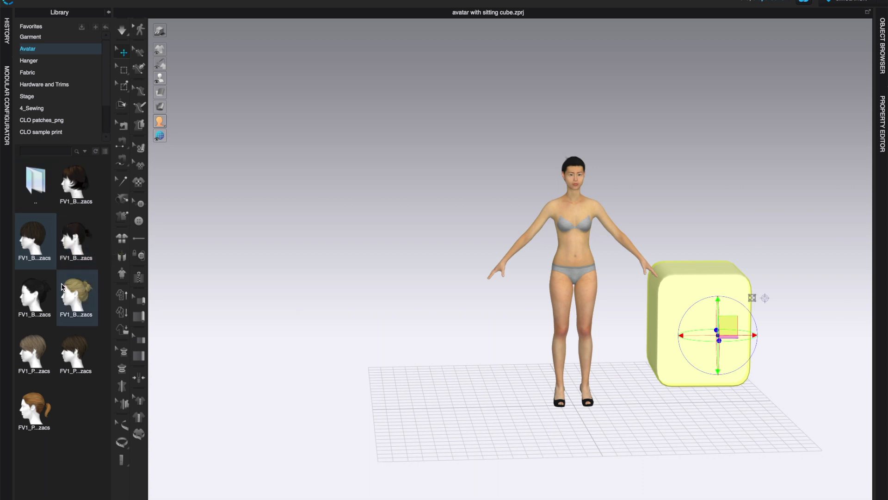
pyautogui.doubleClick(83, 190)
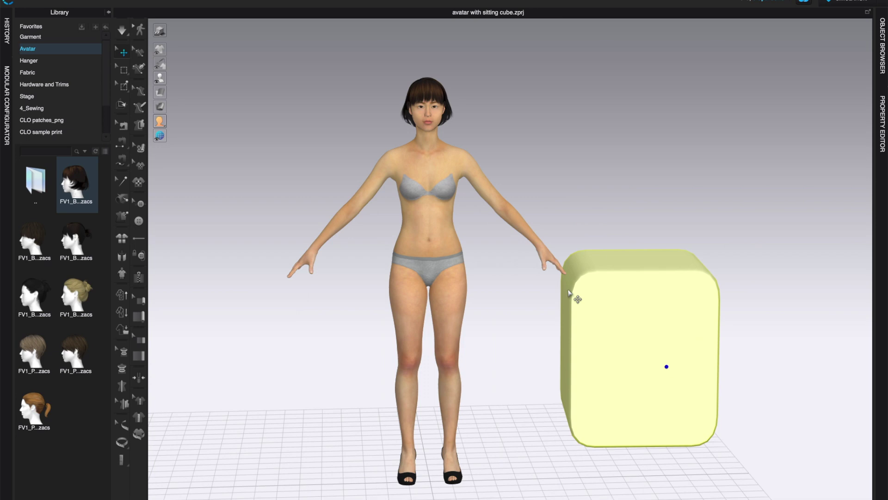
pyautogui.moveTo(517, 291); pyautogui.dragTo(527, 318, button='right')
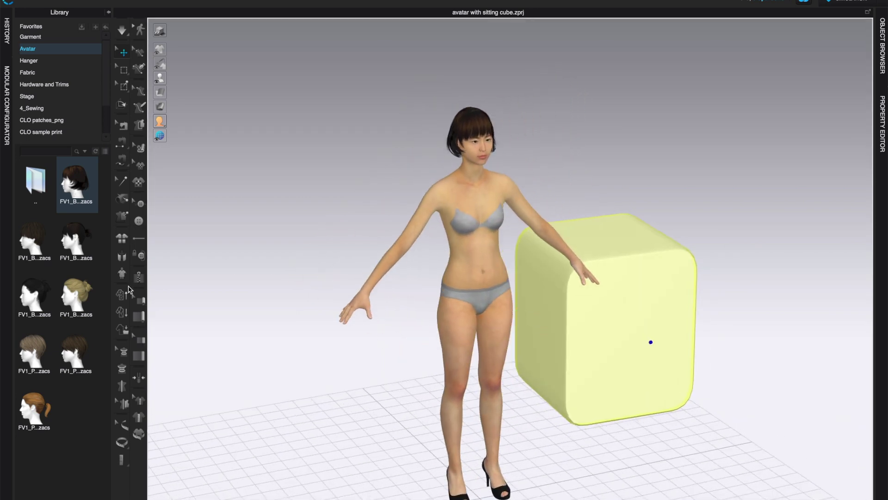
# Replace the avatar's hair with the blonde bun hairstyle
pyautogui.doubleClick(81, 291)
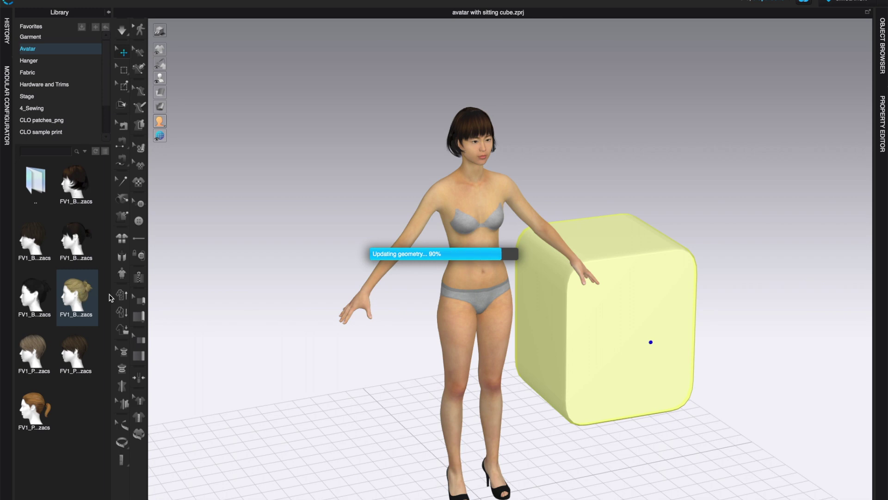
pyautogui.scroll(-2, 361, 281)
pyautogui.moveTo(380, 293); pyautogui.dragTo(432, 303, button='right')
# Give the avatar the short ash-brown hairstyle and return to the Female_V1 folder
pyautogui.doubleClick(37, 351)
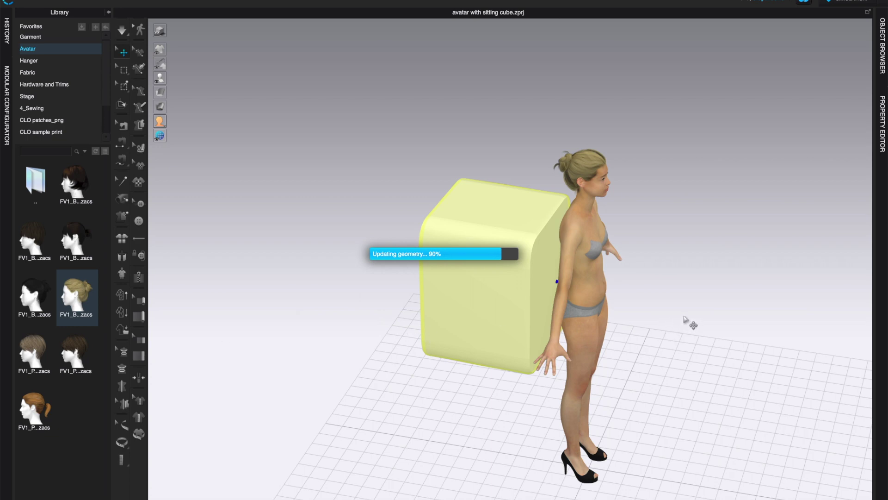
pyautogui.moveTo(708, 324); pyautogui.dragTo(586, 309, button='right')
pyautogui.doubleClick(35, 181)
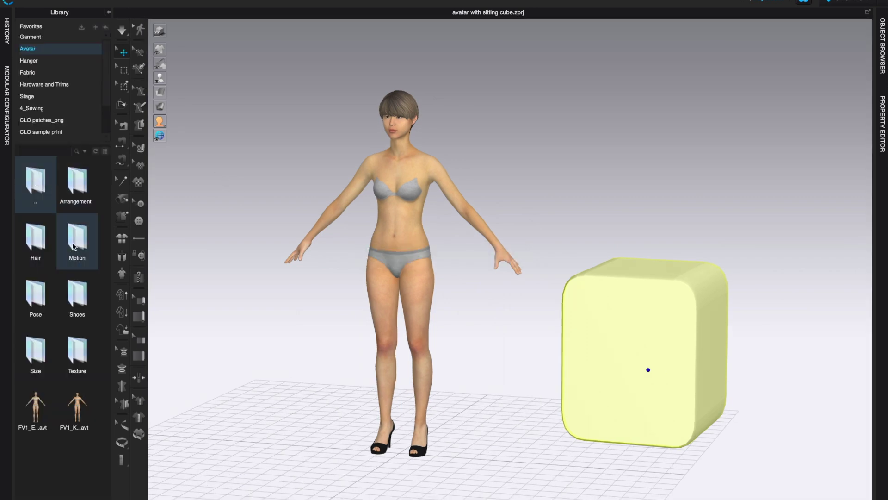
# Apply FV1_04.pos from the Pose folder with Pose Only, Maintain Current Shoe Pose and Align Bottom to Ground
pyautogui.doubleClick(36, 298)
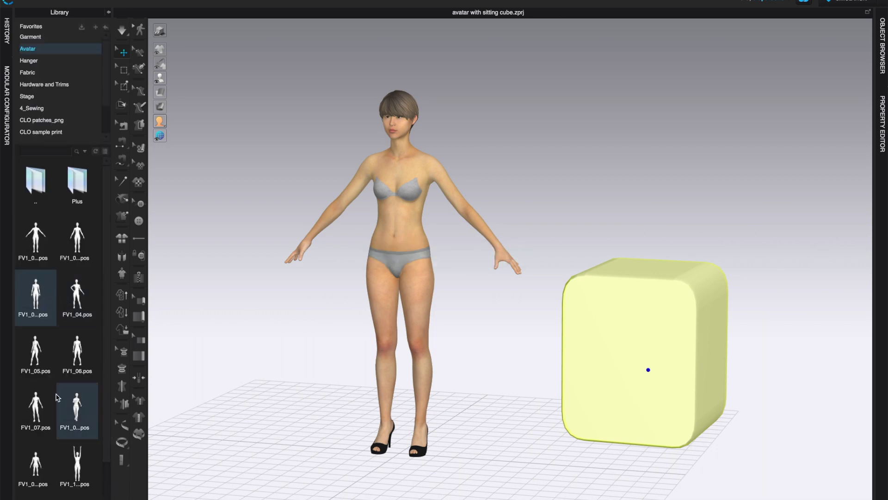
pyautogui.doubleClick(79, 297)
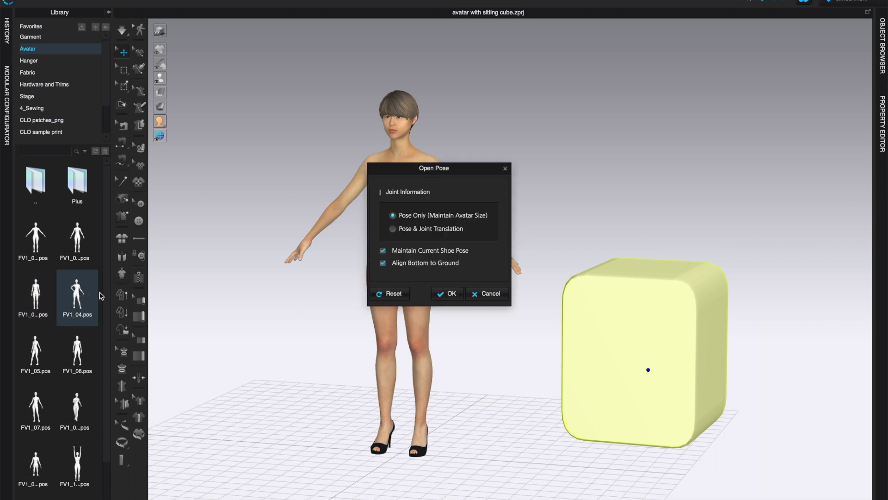
pyautogui.click(458, 296)
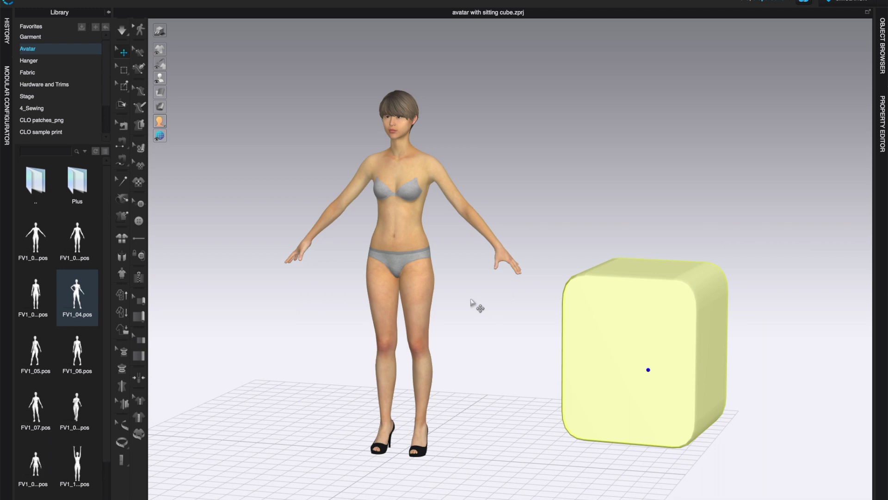
pyautogui.moveTo(460, 333); pyautogui.dragTo(486, 331, button='right')
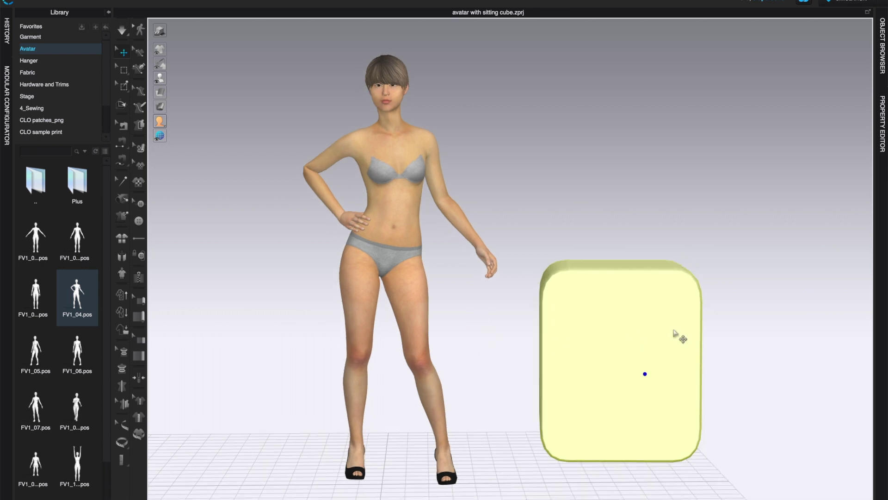
# Move the block beside the avatar so her lowered hand rests on its top, and deselect it
pyautogui.click(644, 334)
pyautogui.moveTo(716, 397); pyautogui.dragTo(690, 353, button='right')
pyautogui.moveTo(667, 333); pyautogui.dragTo(574, 360)
pyautogui.moveTo(725, 429); pyautogui.dragTo(632, 413, button='right')
pyautogui.moveTo(657, 308); pyautogui.dragTo(510, 327)
pyautogui.moveTo(510, 327); pyautogui.dragTo(566, 448, button='right')
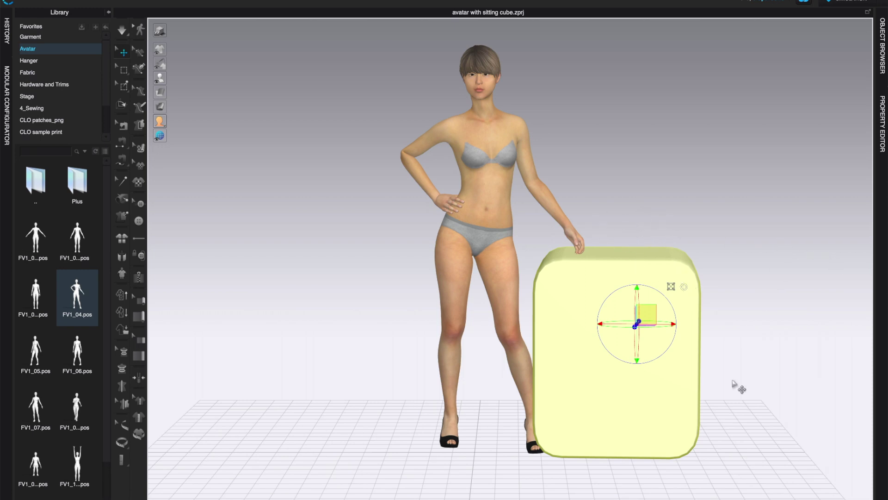
pyautogui.click(777, 316)
pyautogui.moveTo(764, 277); pyautogui.dragTo(766, 297, button='right')
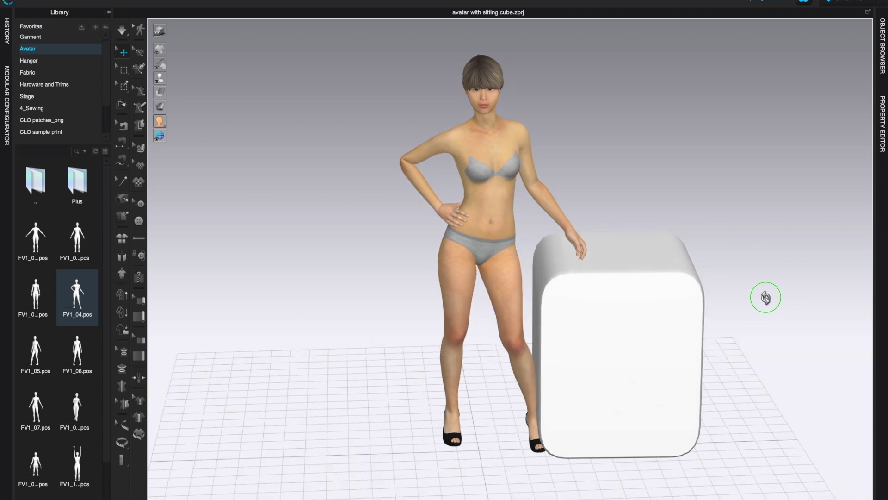
# Nudge the block slightly sideways so it clears the avatar's foot, and deselect it
pyautogui.click(515, 359)
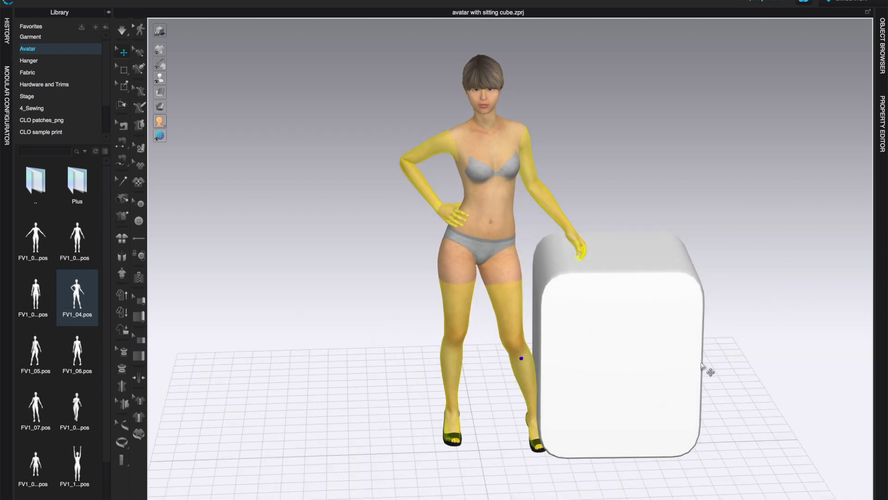
pyautogui.click(657, 358)
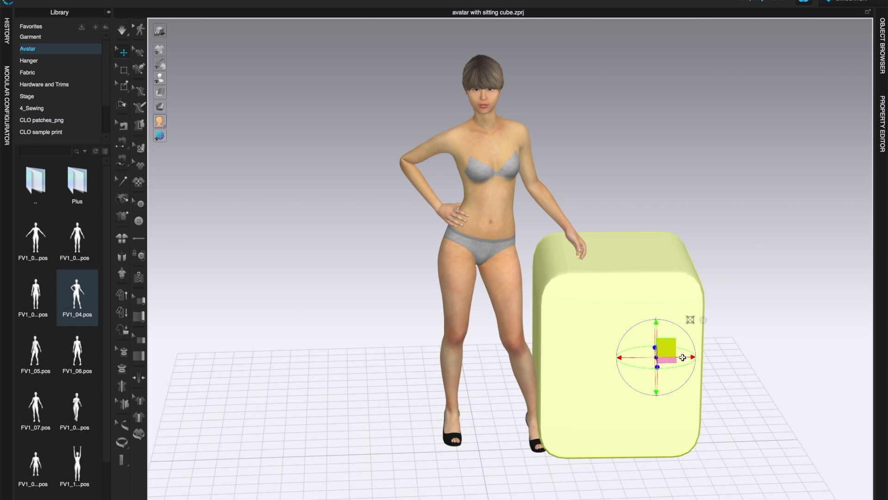
pyautogui.moveTo(682, 357); pyautogui.dragTo(690, 356)
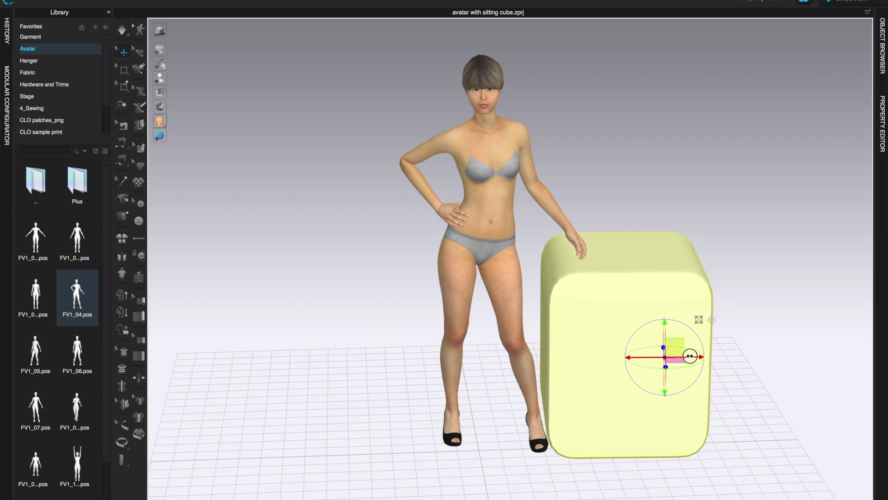
pyautogui.rightClick(770, 427)
pyautogui.click(730, 394)
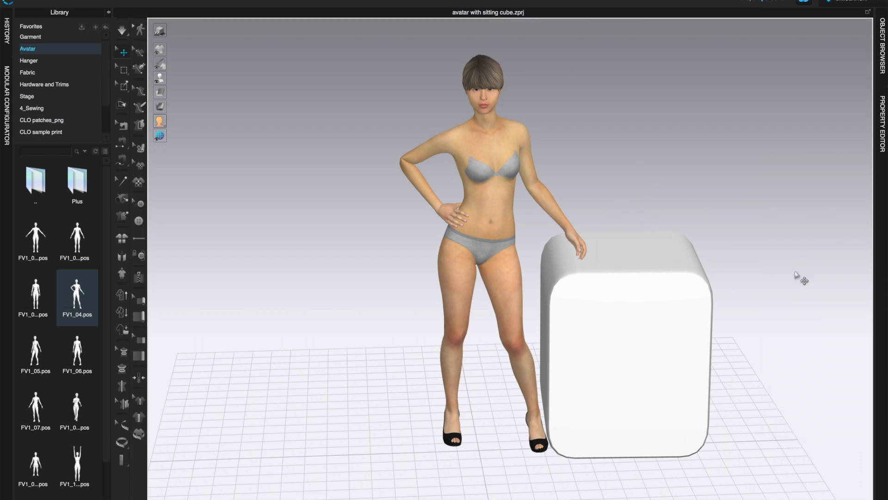
pyautogui.moveTo(783, 371)
pyautogui.mouseDown(button='right')
pyautogui.moveTo(784, 349)
pyautogui.moveTo(772, 360)
pyautogui.mouseUp(button='right')
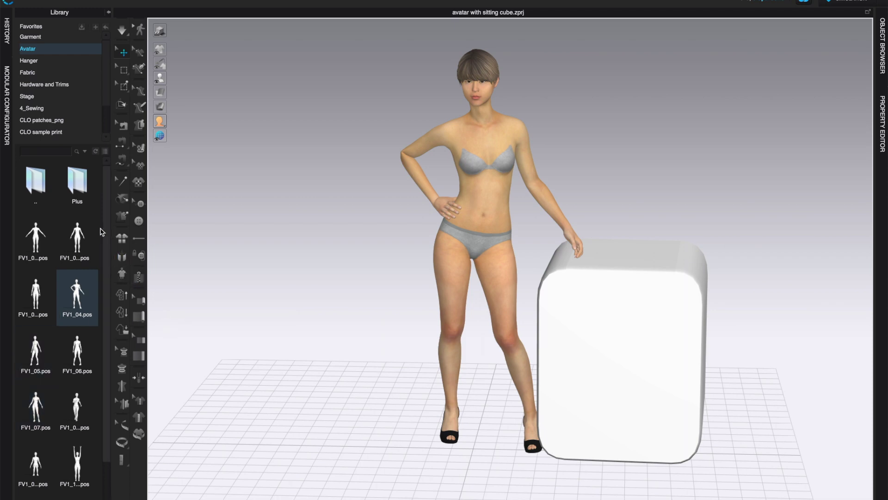
# Go to the Female_V1 Shoes folder and replace the avatar's heels with the black flats
pyautogui.doubleClick(41, 191)
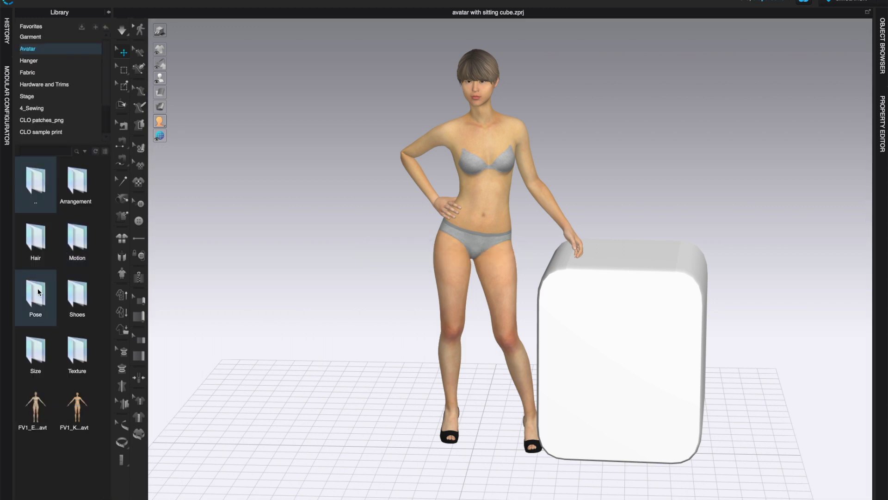
pyautogui.doubleClick(79, 303)
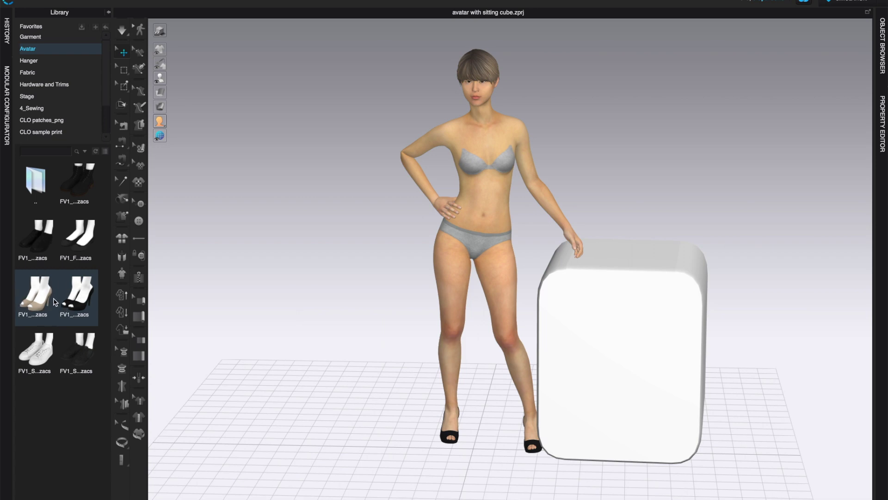
pyautogui.moveTo(278, 383); pyautogui.dragTo(364, 377, button='right')
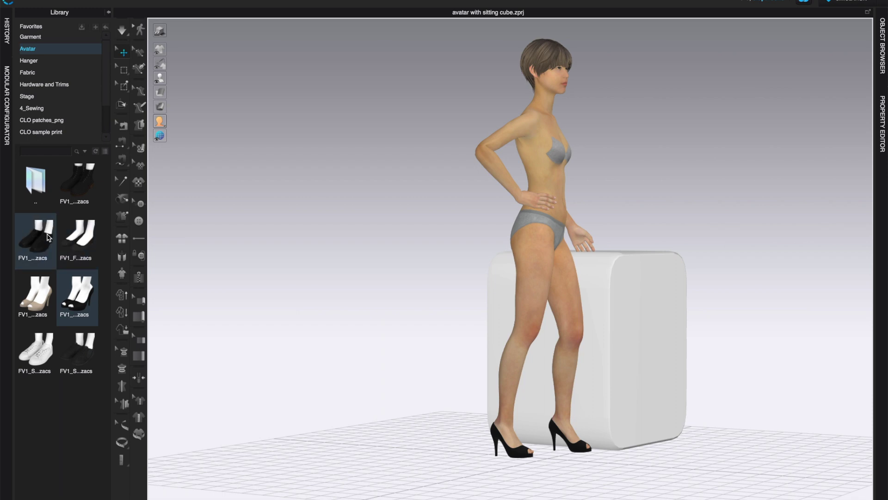
pyautogui.doubleClick(95, 238)
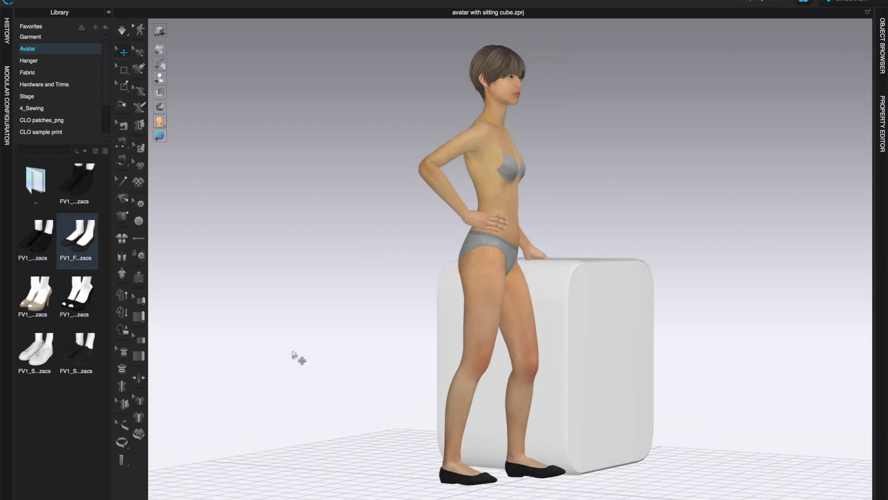
pyautogui.moveTo(388, 417); pyautogui.dragTo(384, 418, button='right')
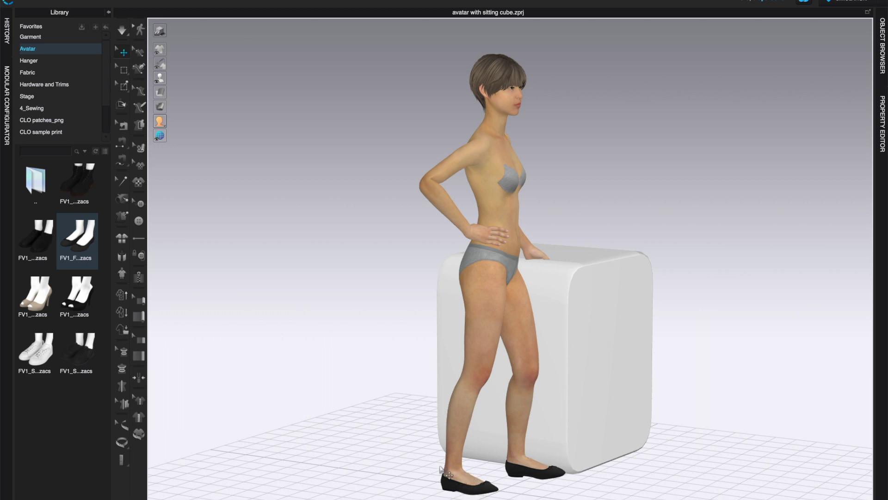
# Replace the avatar's flats with the white sneakers and return to the Female_V1 folder
pyautogui.doubleClick(40, 351)
pyautogui.moveTo(372, 352); pyautogui.dragTo(273, 378, button='right')
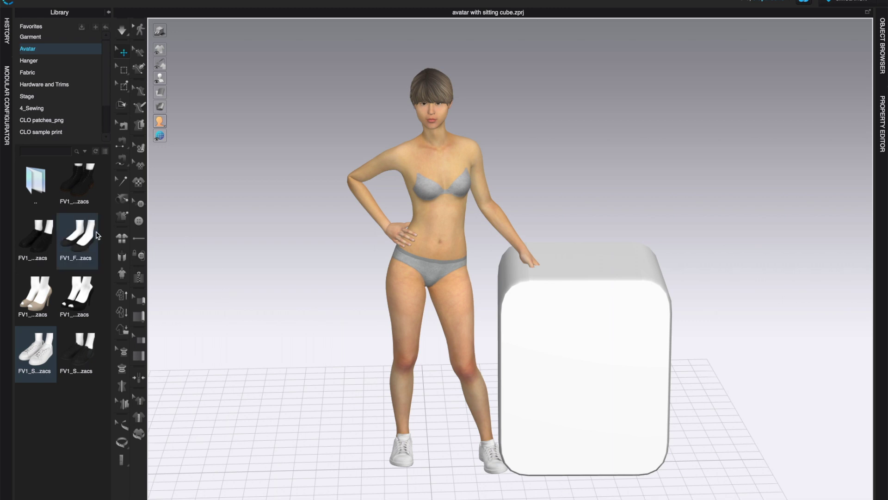
pyautogui.doubleClick(42, 187)
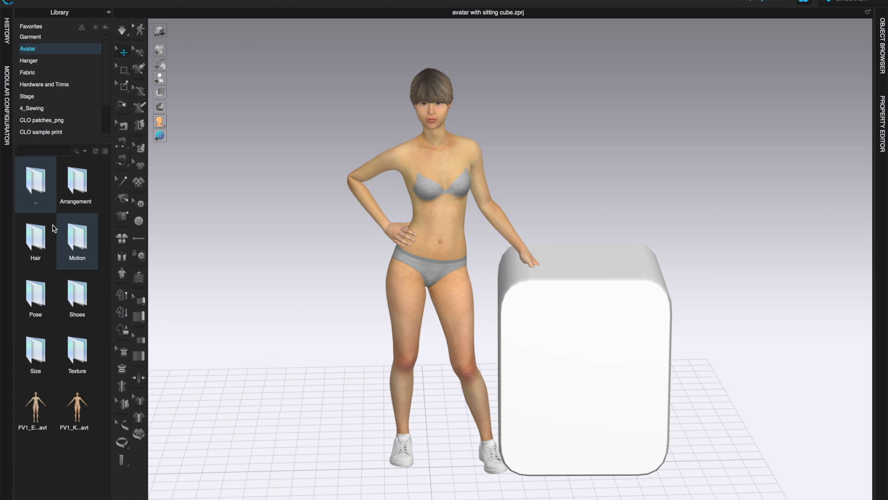
# Open the CLO_Maternity folder inside Size and apply its third size file to the avatar
pyautogui.doubleClick(42, 350)
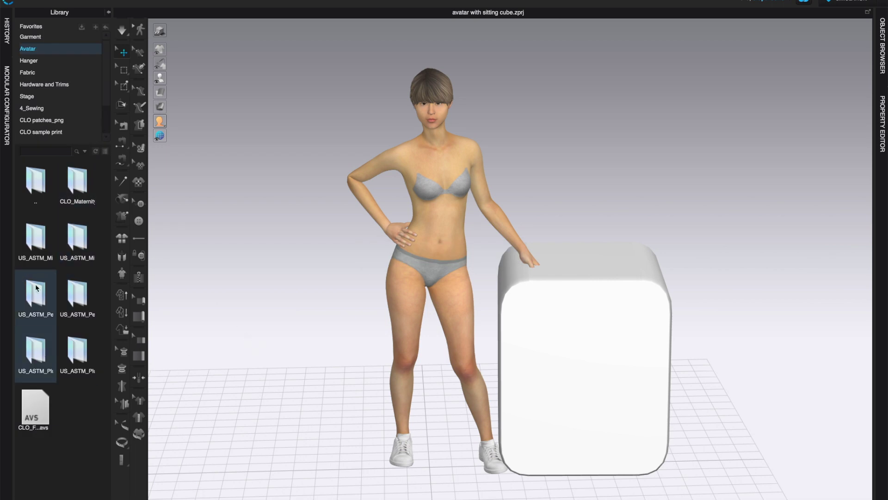
pyautogui.doubleClick(82, 189)
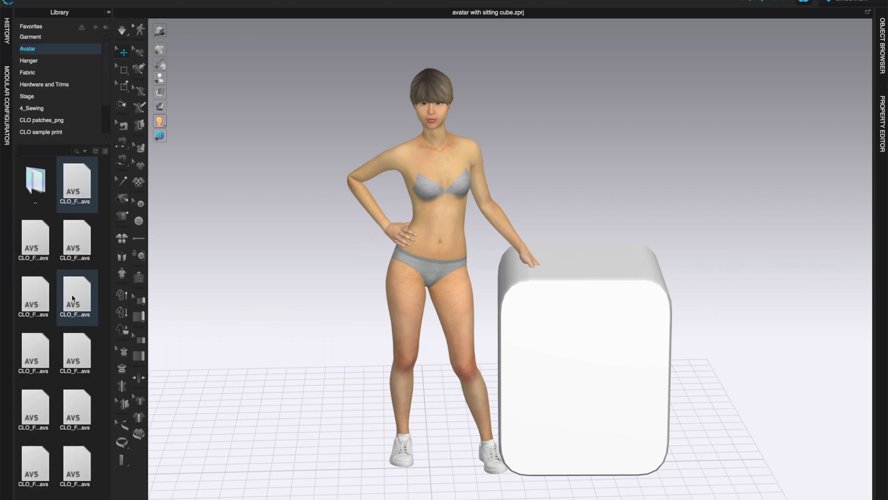
pyautogui.click(76, 244)
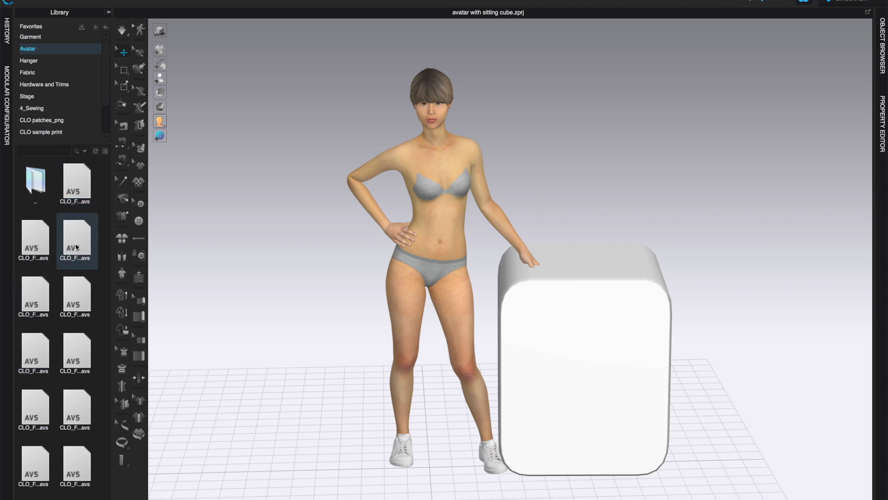
pyautogui.doubleClick(76, 243)
pyautogui.moveTo(293, 351)
pyautogui.mouseDown(button='right')
pyautogui.moveTo(365, 371)
pyautogui.moveTo(363, 333)
pyautogui.moveTo(385, 335)
pyautogui.moveTo(385, 347)
pyautogui.moveTo(289, 352)
pyautogui.mouseUp(button='right')
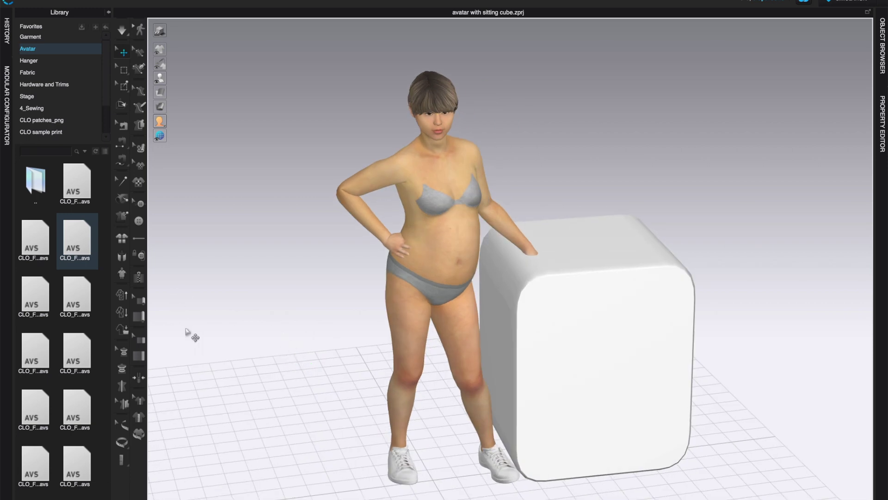
# Apply the second and fourth CLO_Maternity size files to the avatar in turn to compare the body shapes
pyautogui.click(42, 241)
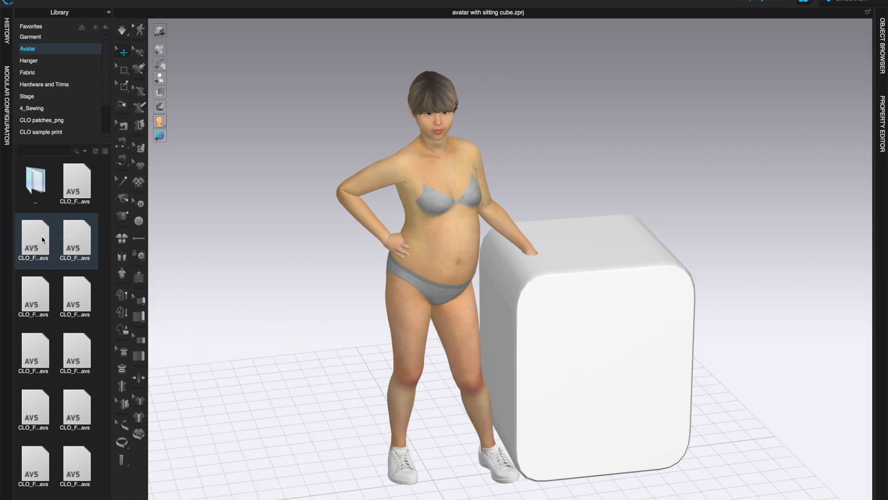
pyautogui.doubleClick(41, 239)
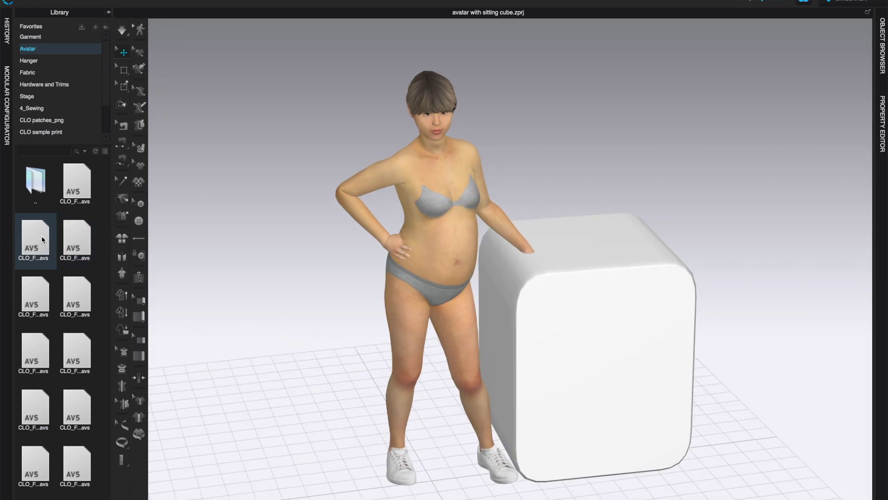
pyautogui.doubleClick(42, 302)
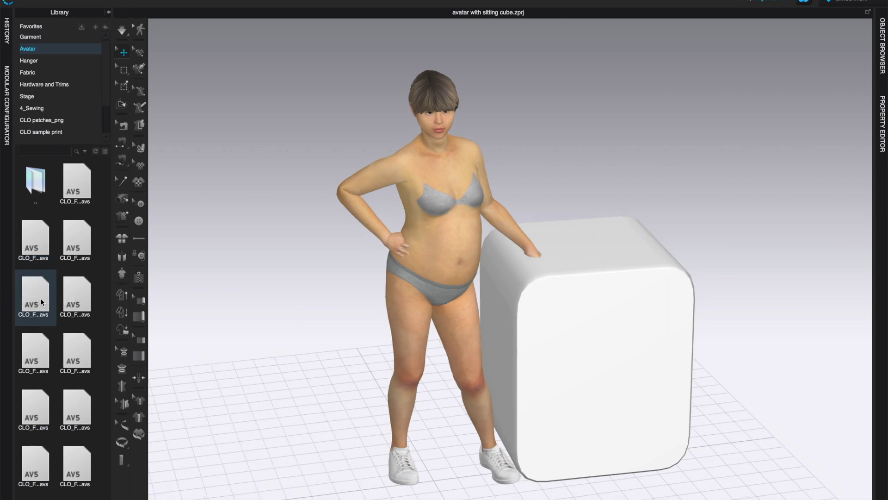
pyautogui.moveTo(312, 317); pyautogui.dragTo(237, 294, button='right')
# Open the first US_ASTM_Mi folder inside Size and apply its third size file to the avatar
pyautogui.doubleClick(37, 192)
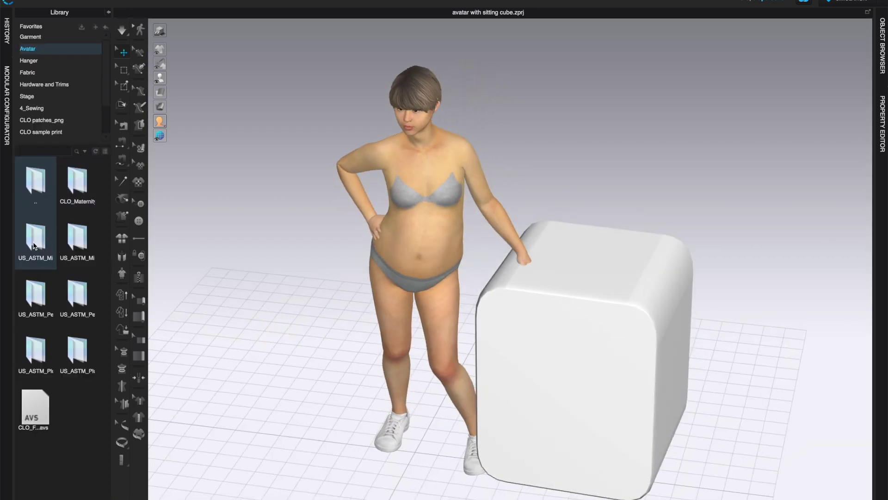
pyautogui.doubleClick(33, 246)
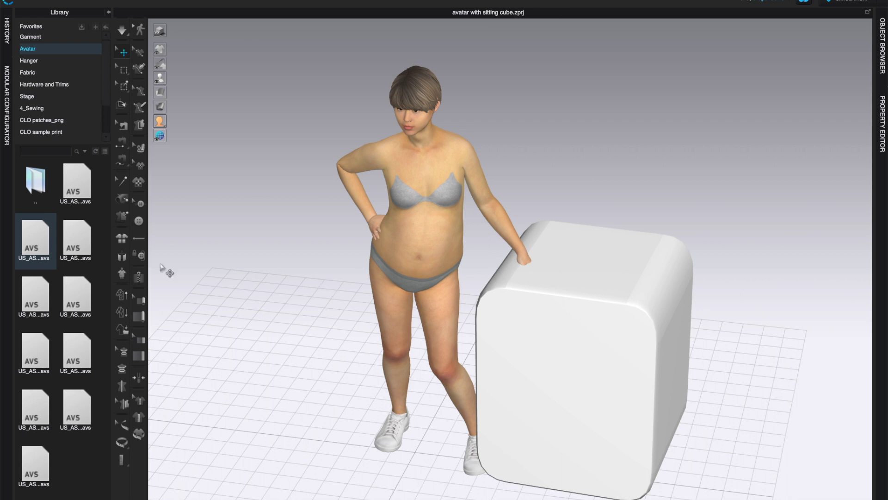
pyautogui.click(76, 236)
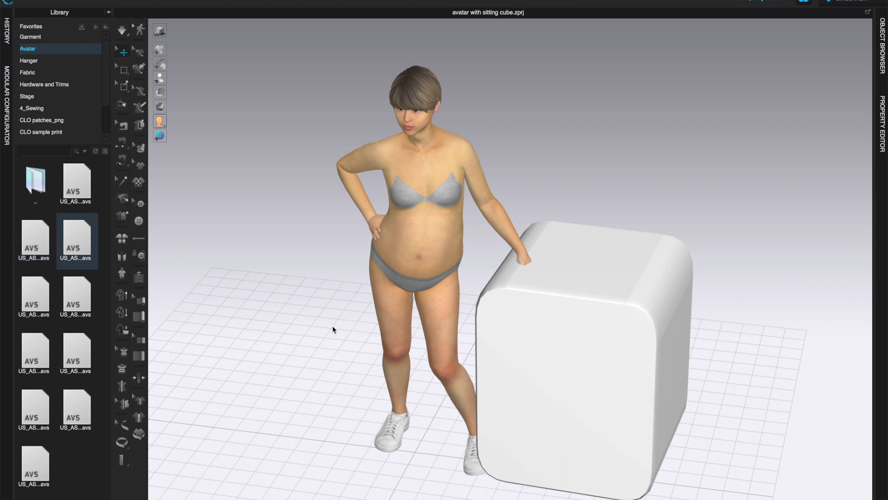
pyautogui.moveTo(336, 327)
pyautogui.mouseDown(button='right')
pyautogui.moveTo(369, 365)
pyautogui.moveTo(359, 307)
pyautogui.moveTo(329, 326)
pyautogui.moveTo(323, 317)
pyautogui.moveTo(341, 317)
pyautogui.mouseUp(button='right')
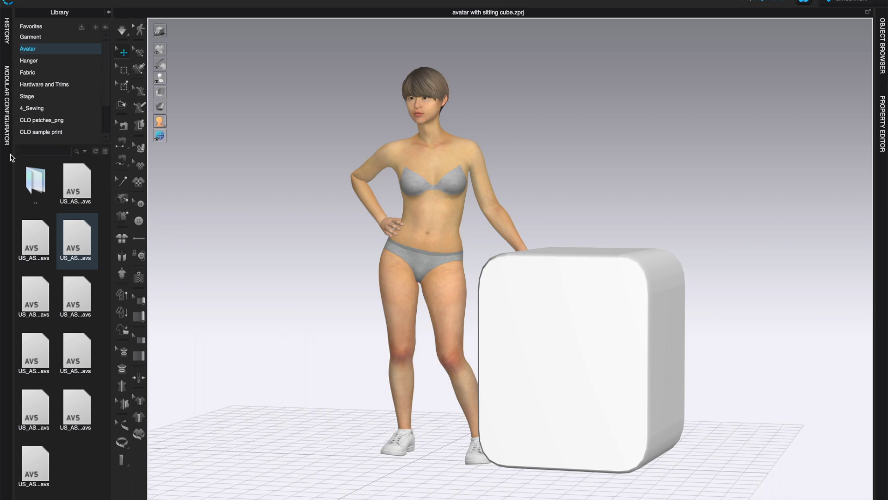
# Return to the Female_V1 folder and open its Texture folder to examine the skin textures
pyautogui.click(33, 180)
pyautogui.doubleClick(33, 180)
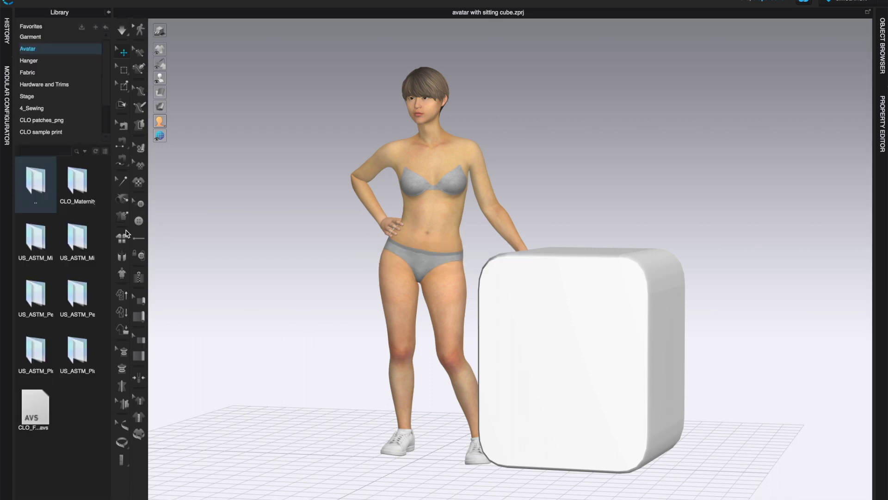
pyautogui.doubleClick(44, 192)
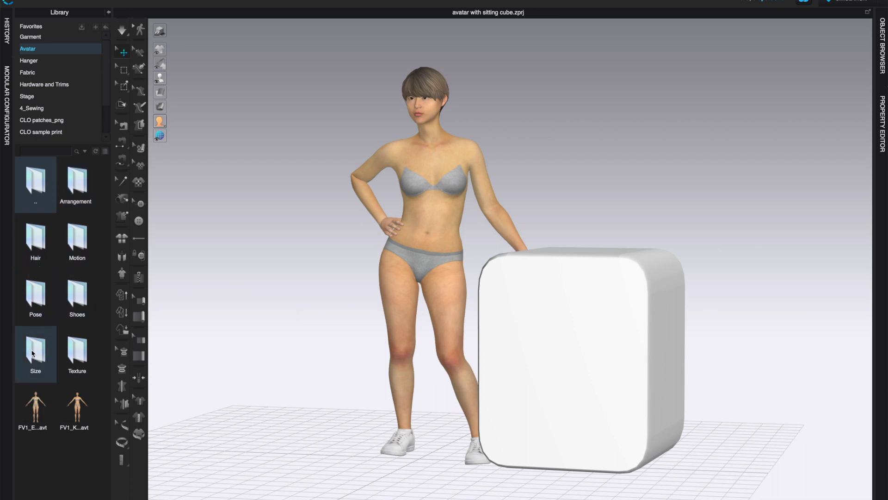
pyautogui.doubleClick(77, 351)
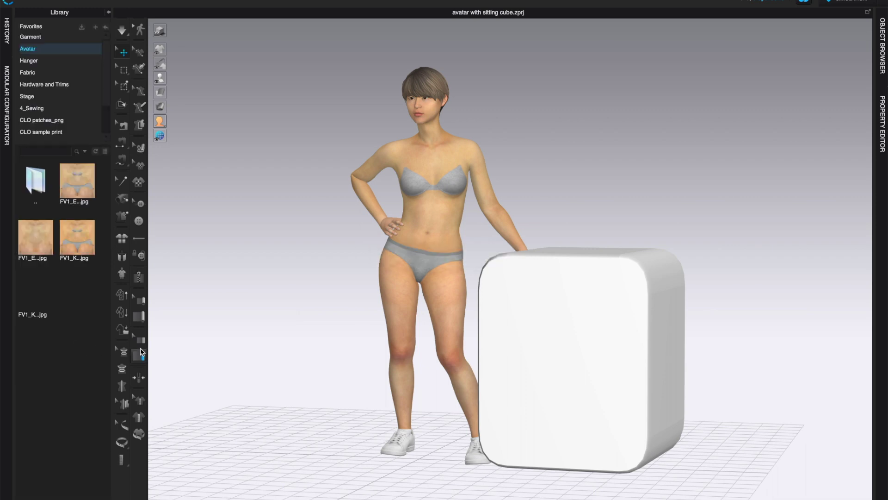
pyautogui.moveTo(62, 262)
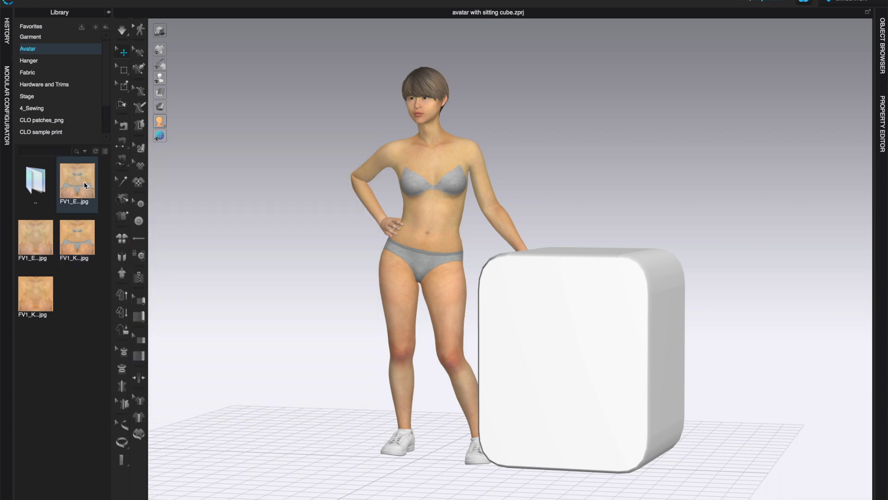
pyautogui.moveTo(84, 185)
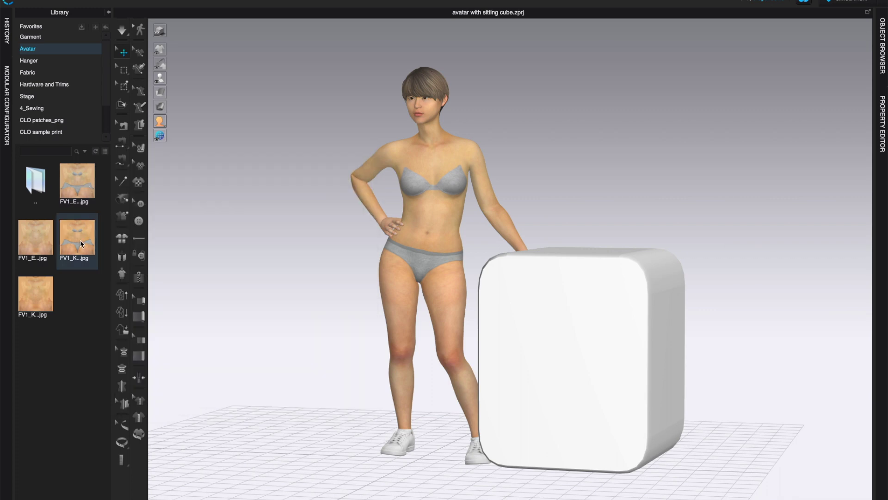
# Try to apply the FV1_E skin texture without underwear, both with nothing selected and with the avatar's torso selected
pyautogui.doubleClick(40, 237)
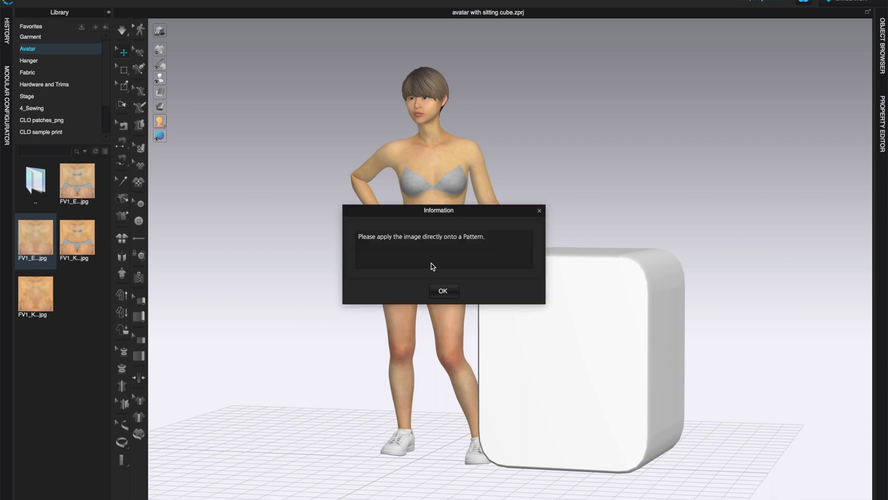
pyautogui.click(448, 290)
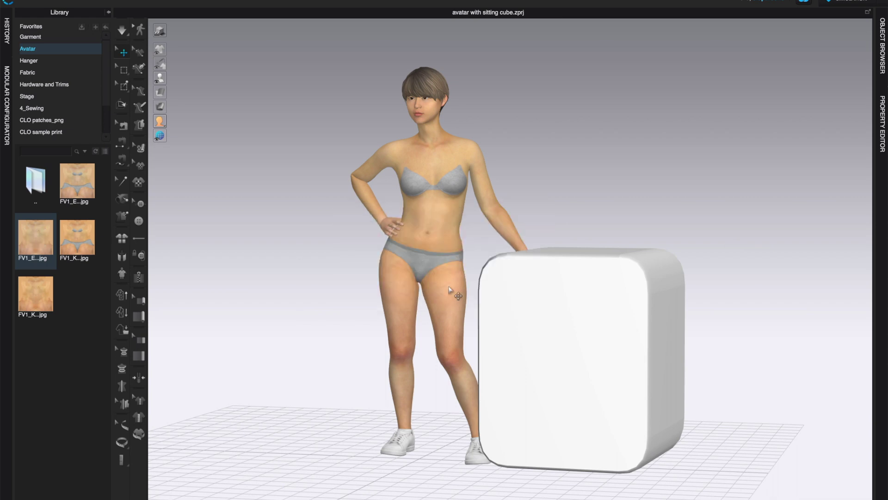
pyautogui.click(438, 233)
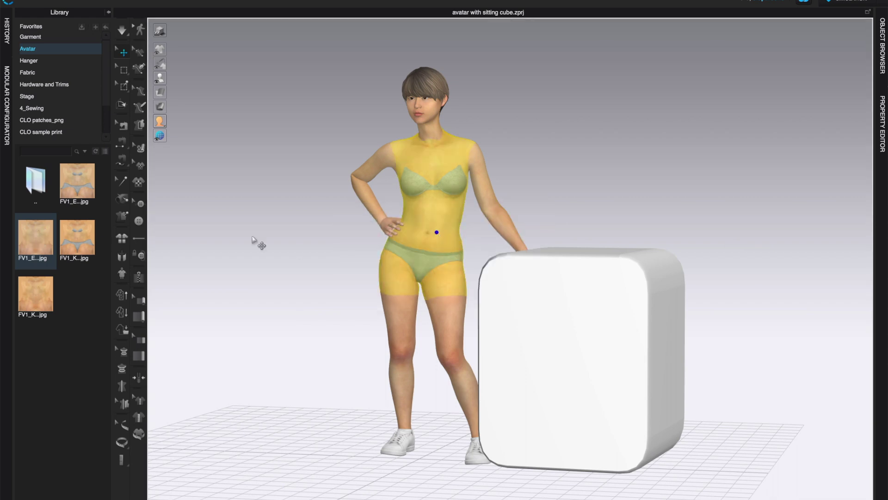
pyautogui.doubleClick(37, 245)
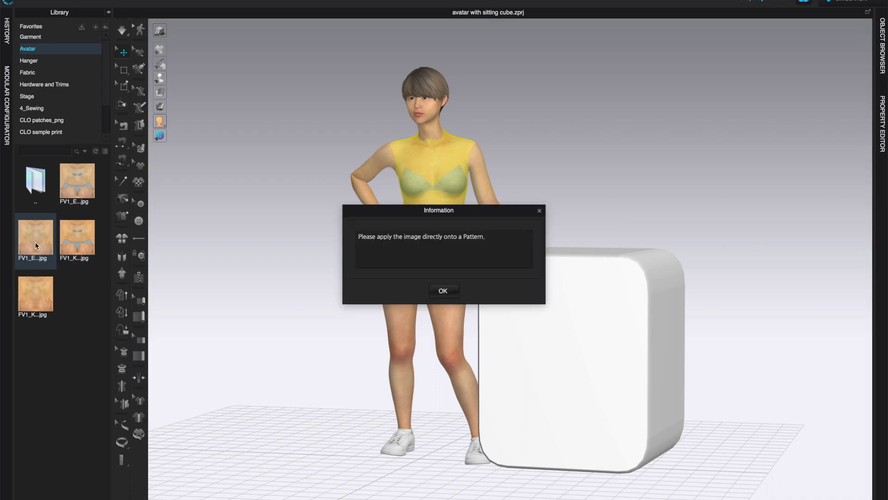
pyautogui.click(444, 290)
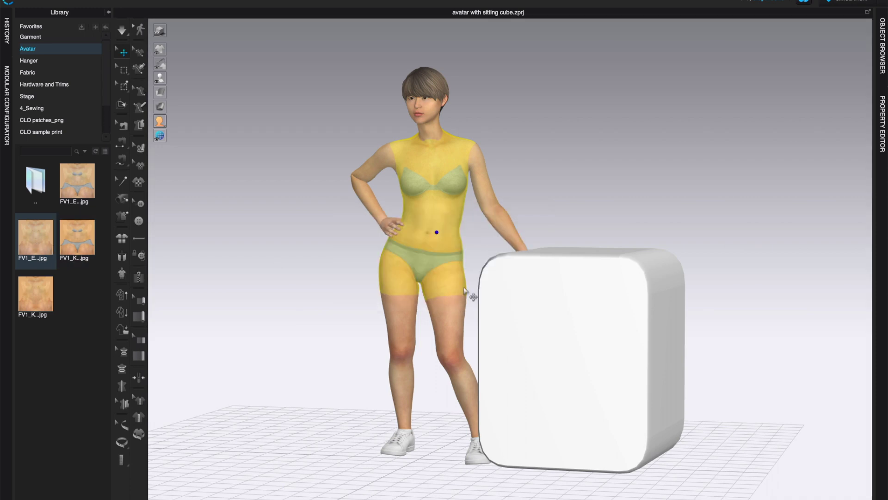
# Examine the contents of the Kid_V1 and Male_V1 avatar folders, return to the main avatar folder and deselect the avatar's torso
pyautogui.doubleClick(35, 183)
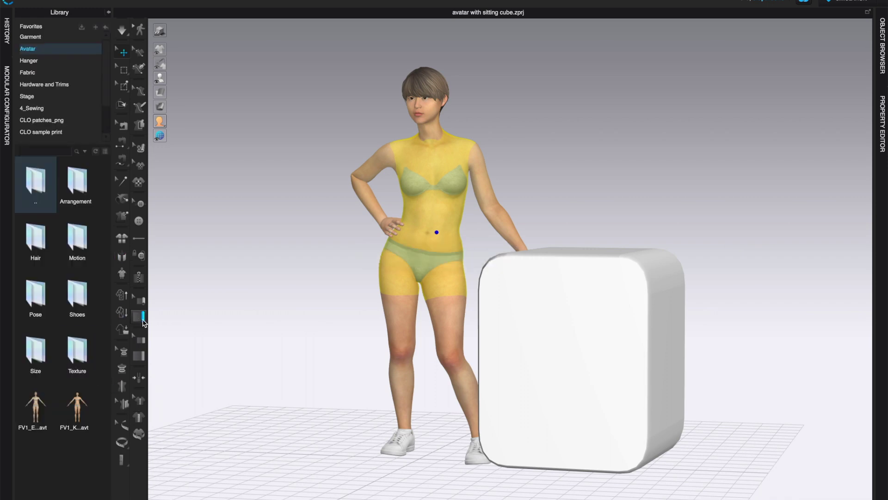
pyautogui.click(36, 188)
pyautogui.doubleClick(37, 188)
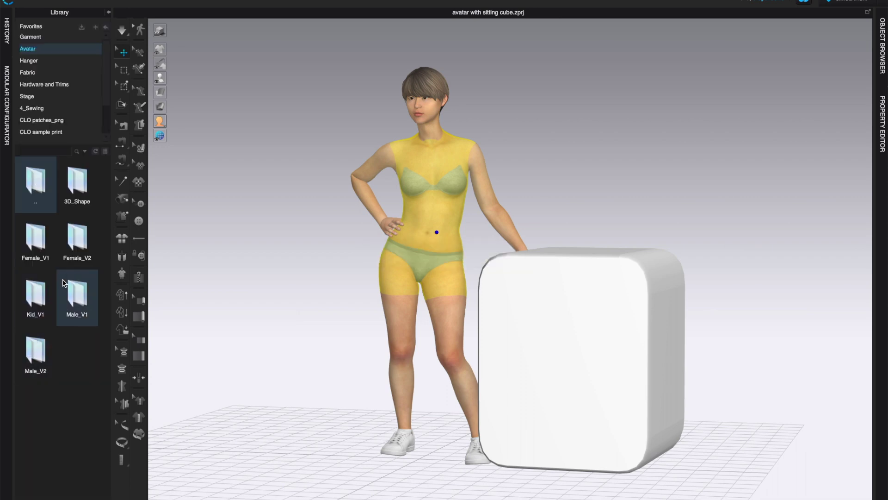
pyautogui.doubleClick(39, 299)
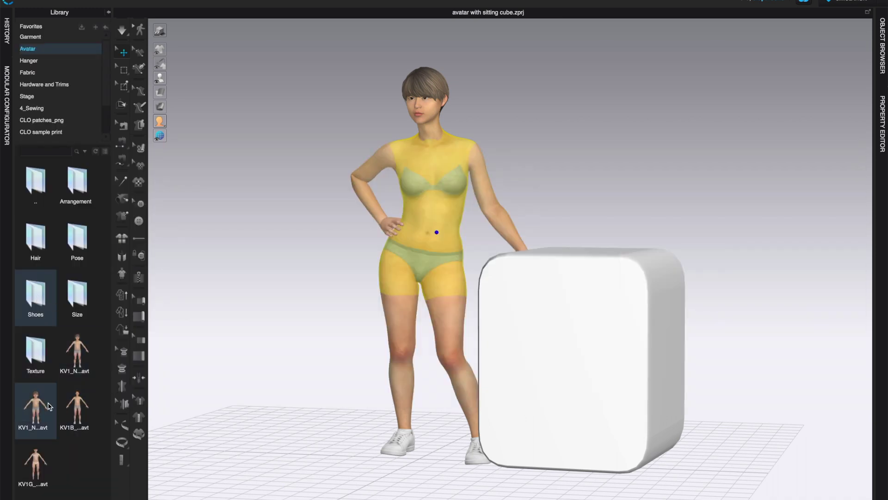
pyautogui.moveTo(49, 407)
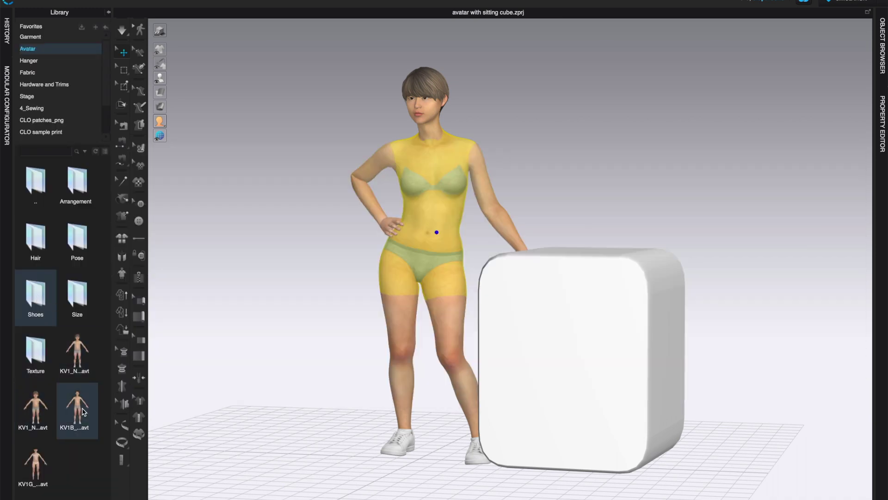
pyautogui.moveTo(84, 412)
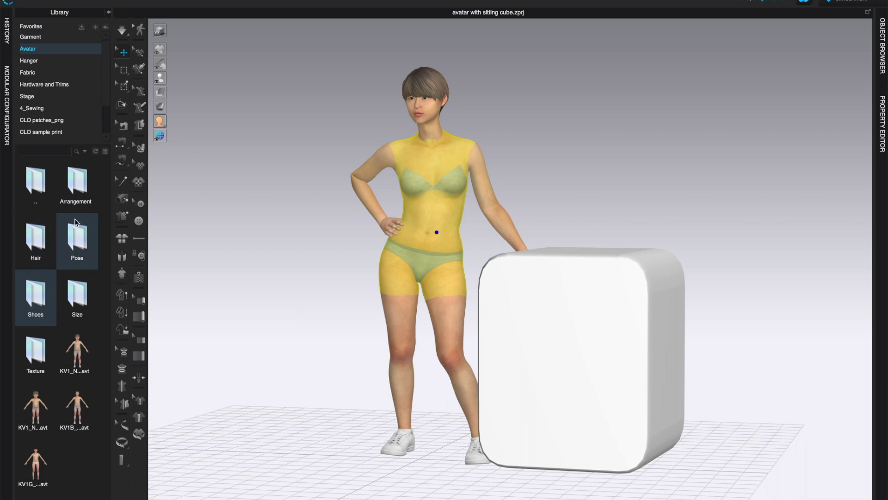
pyautogui.doubleClick(37, 192)
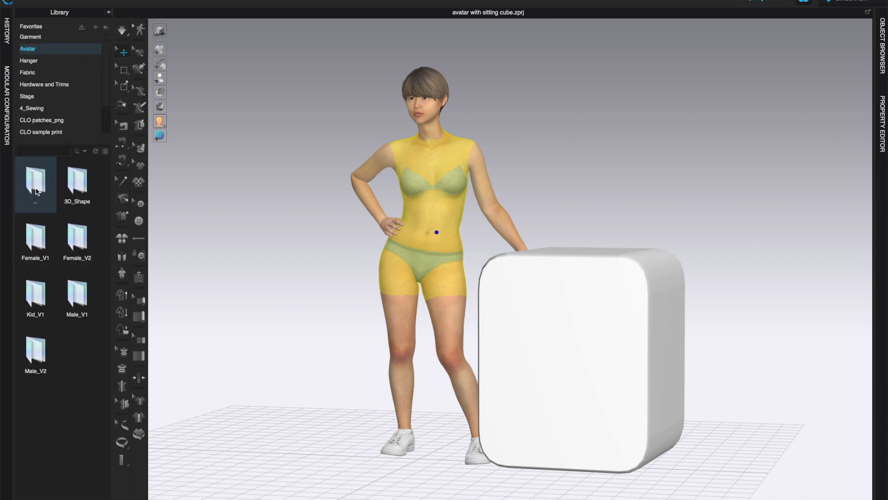
pyautogui.doubleClick(79, 293)
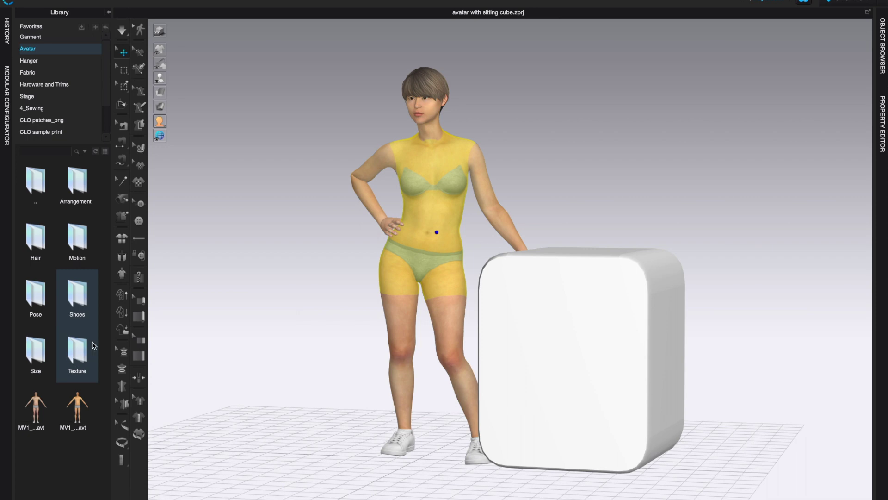
pyautogui.doubleClick(39, 181)
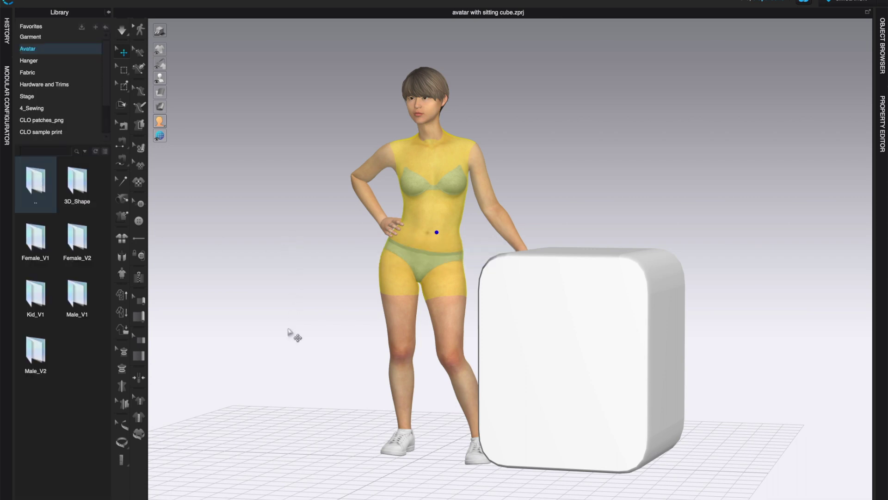
pyautogui.click(347, 257)
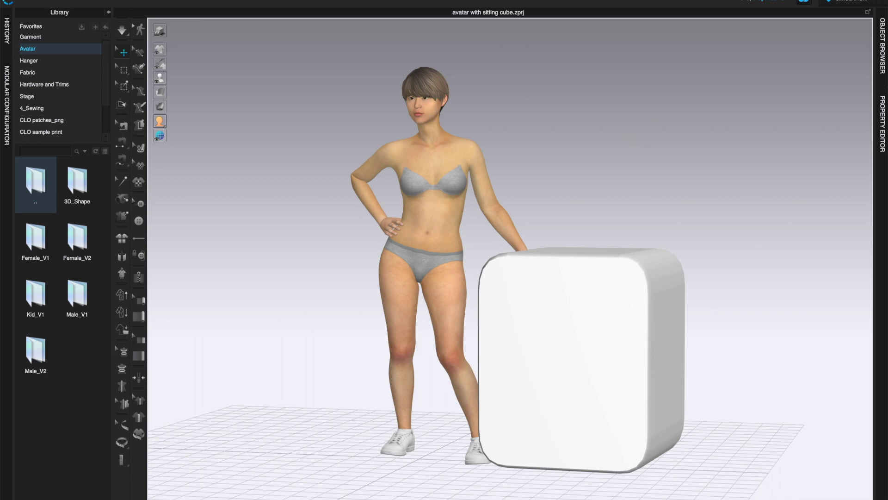
# Open the Avatar Editor and move its window beside the avatar so the body stays in view
pyautogui.click(336, 0)
pyautogui.click(336, 0)
pyautogui.click(336, 0)
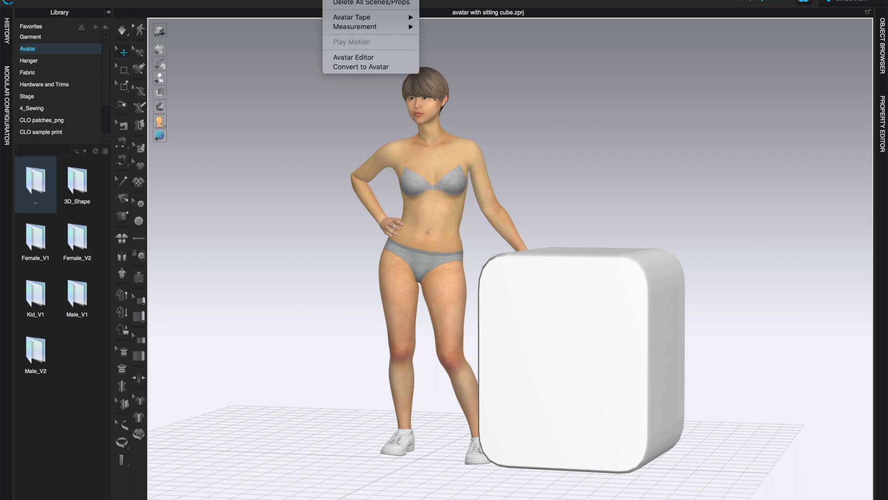
pyautogui.click(367, 58)
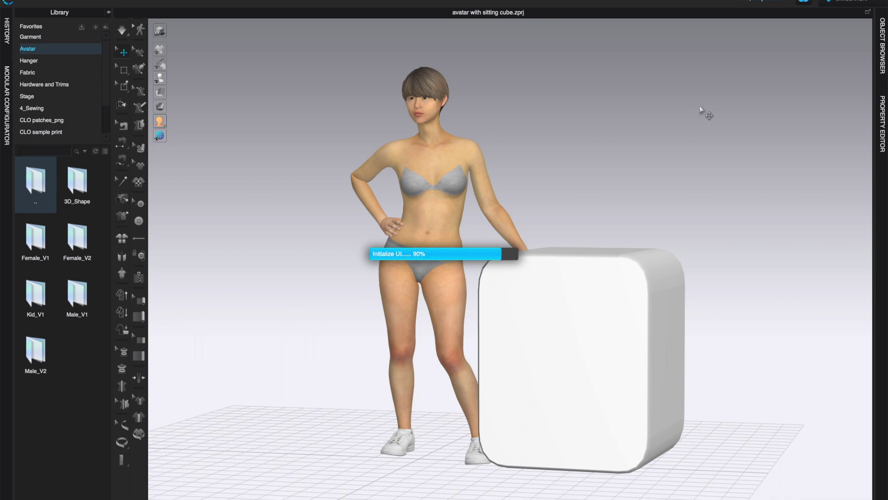
pyautogui.moveTo(500, 93); pyautogui.dragTo(742, 38)
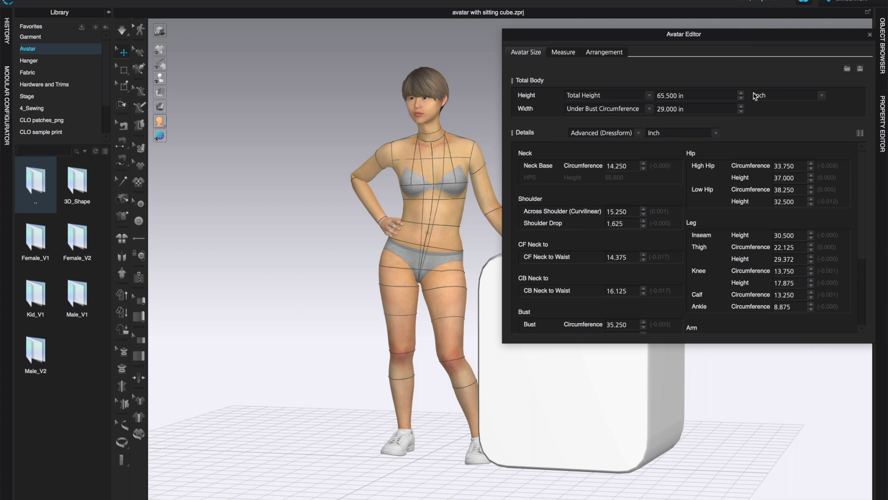
# Switch the avatar measurement unit to centimeters and set the total height to 170 cm
pyautogui.click(826, 98)
pyautogui.click(776, 86)
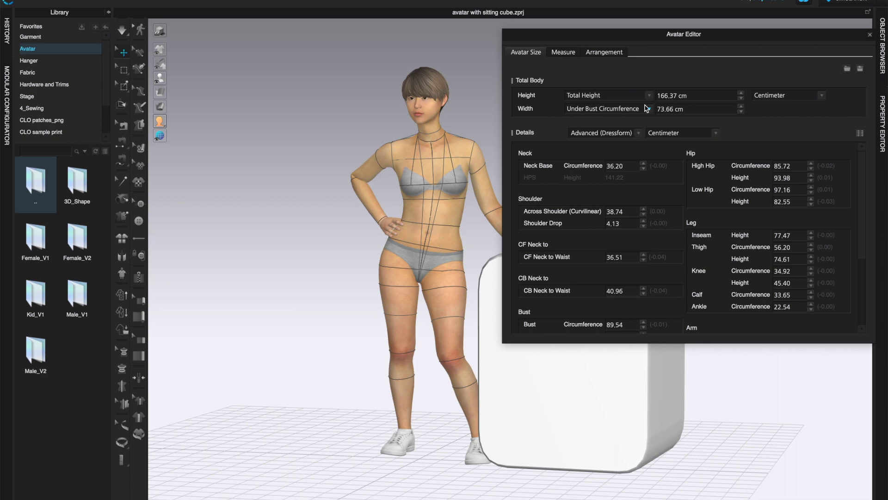
pyautogui.click(697, 95)
pyautogui.doubleClick(697, 95)
pyautogui.write('1')
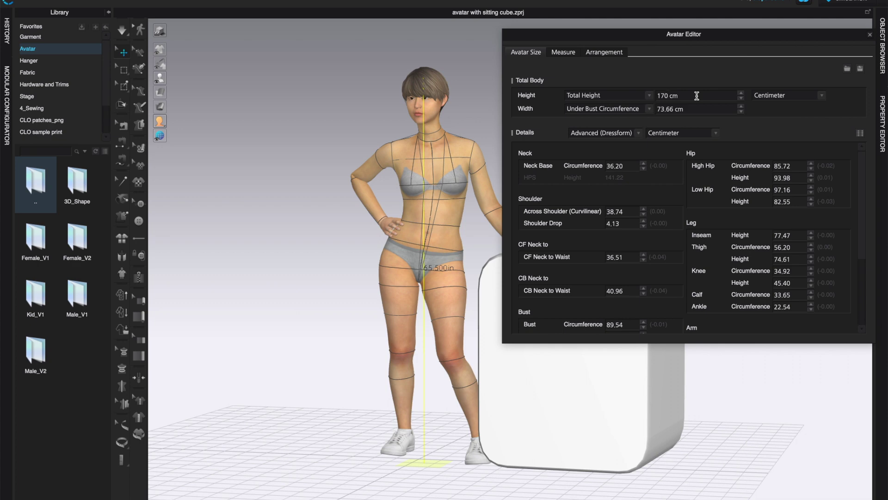
pyautogui.press('Return')
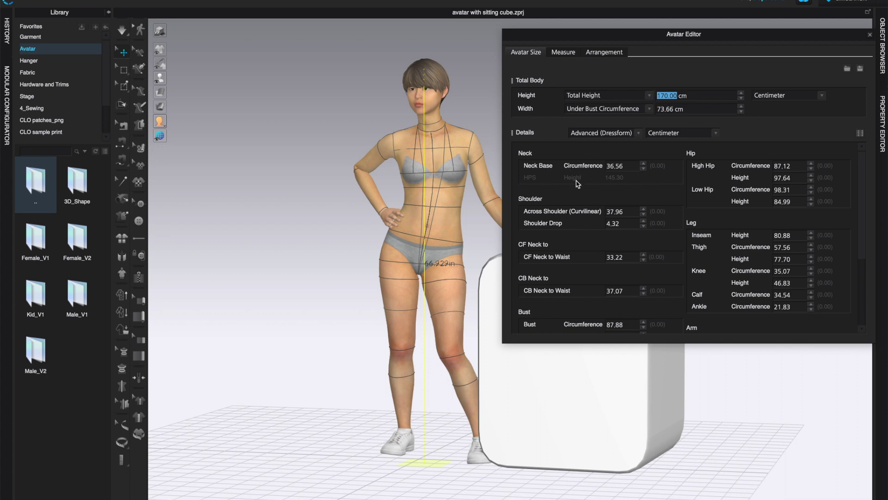
# Highlight the neck base circumference on the avatar, and switch the detailed measurements to the Basic set
pyautogui.click(632, 166)
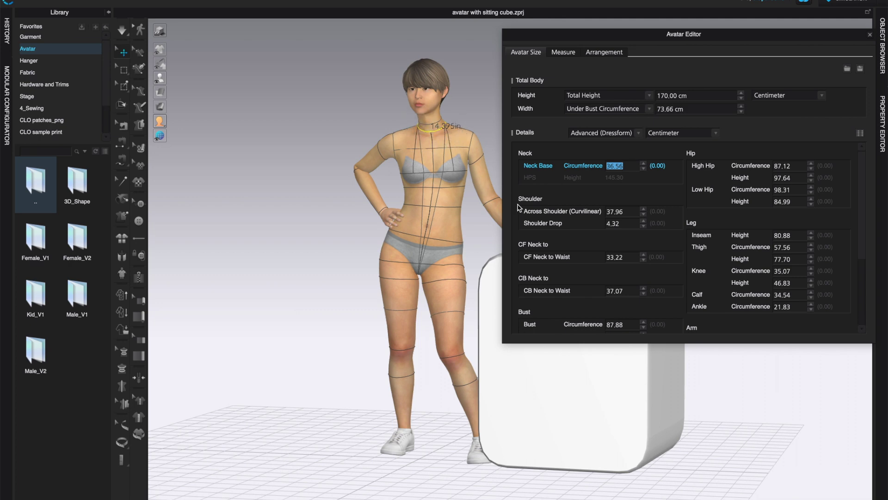
pyautogui.click(638, 133)
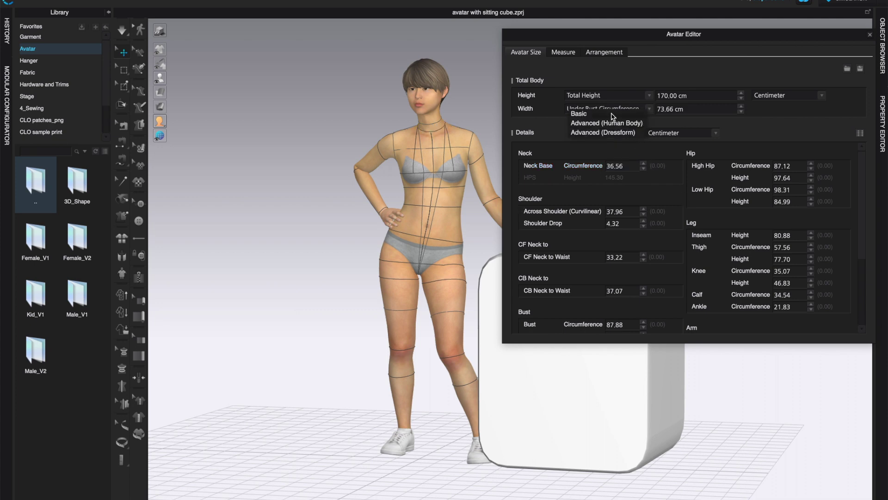
pyautogui.click(587, 116)
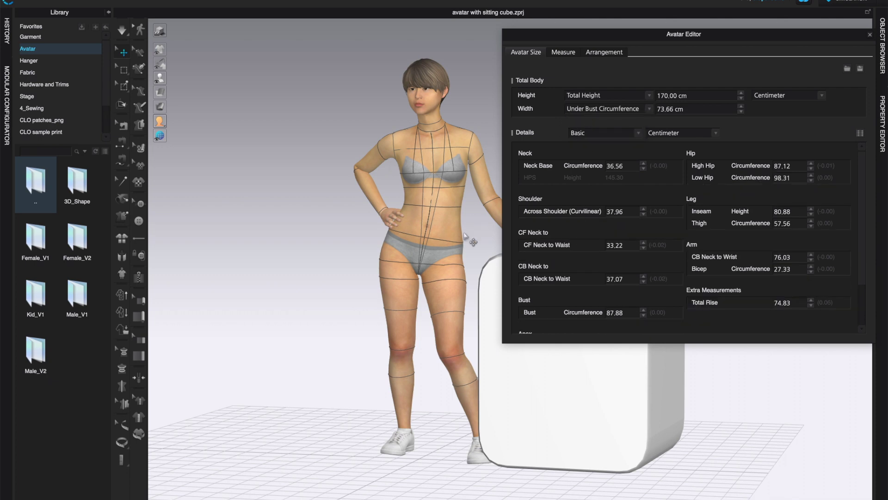
# Switch the detailed measurements to the Advanced (Human Body) set and highlight the inseam height on the avatar
pyautogui.moveTo(864, 273); pyautogui.dragTo(862, 318)
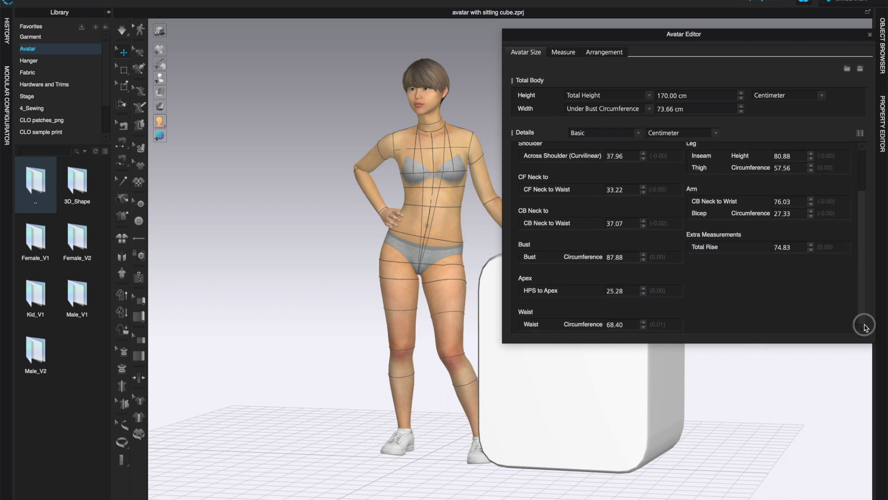
pyautogui.moveTo(859, 284); pyautogui.dragTo(855, 222)
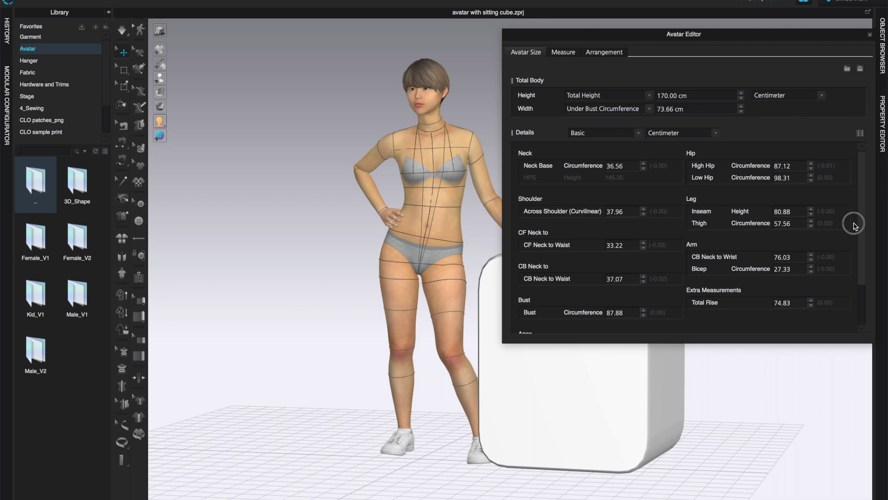
pyautogui.click(639, 133)
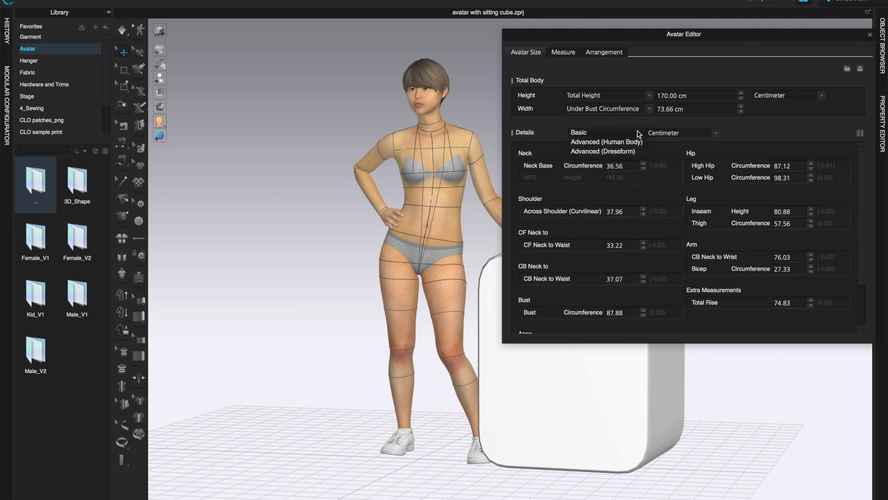
pyautogui.click(598, 144)
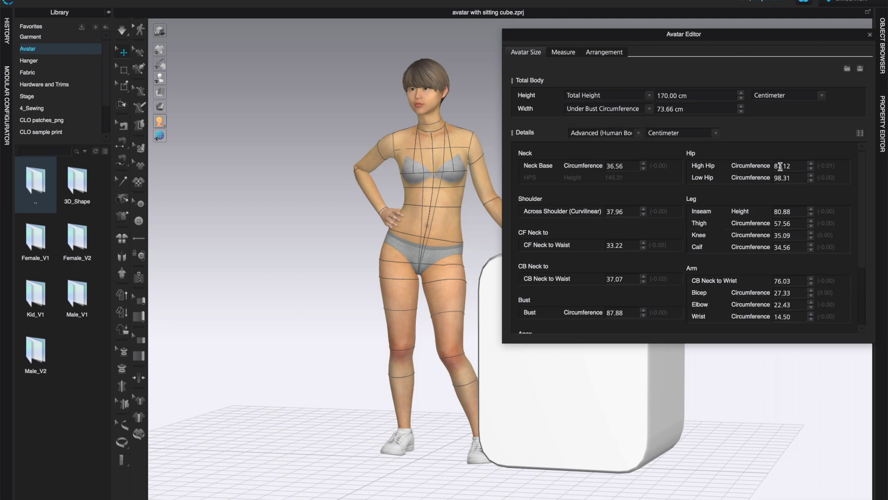
pyautogui.moveTo(866, 202)
pyautogui.mouseDown()
pyautogui.moveTo(869, 244)
pyautogui.moveTo(867, 207)
pyautogui.mouseUp()
pyautogui.doubleClick(783, 198)
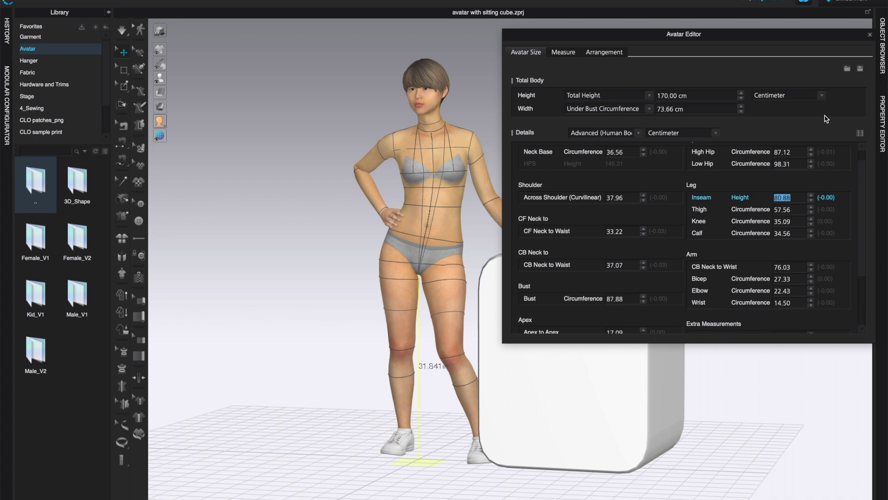
# Change the avatar measurement unit to inches and highlight the across-shoulder measurement on the avatar
pyautogui.click(823, 97)
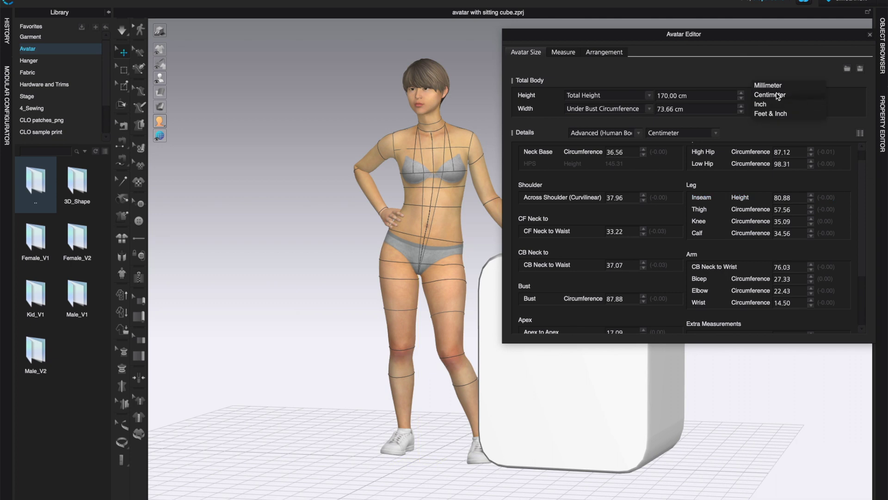
pyautogui.click(765, 106)
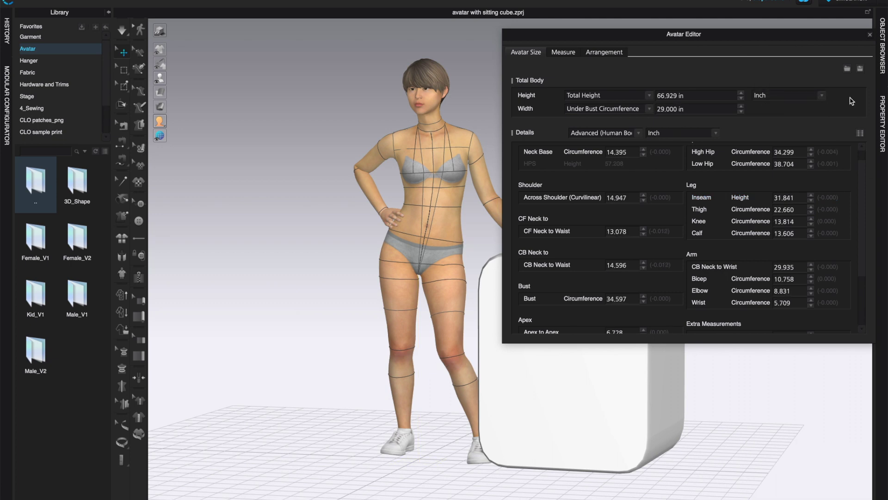
pyautogui.click(824, 98)
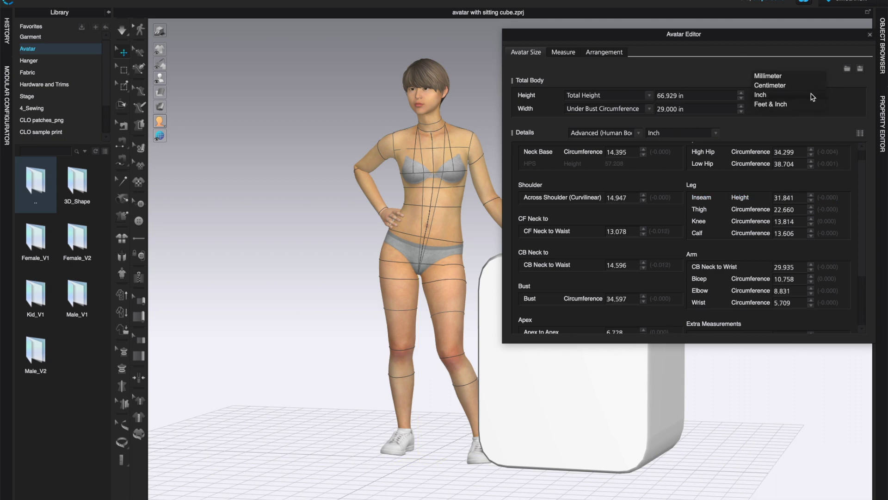
pyautogui.click(777, 97)
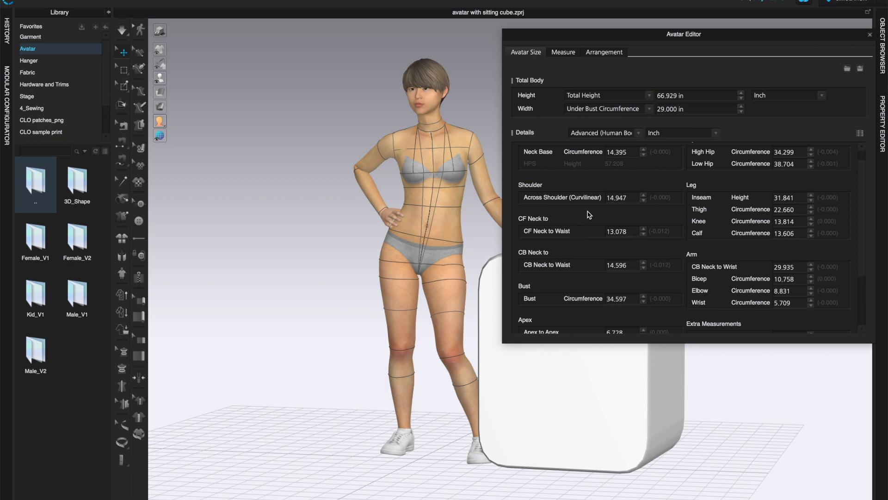
pyautogui.doubleClick(622, 197)
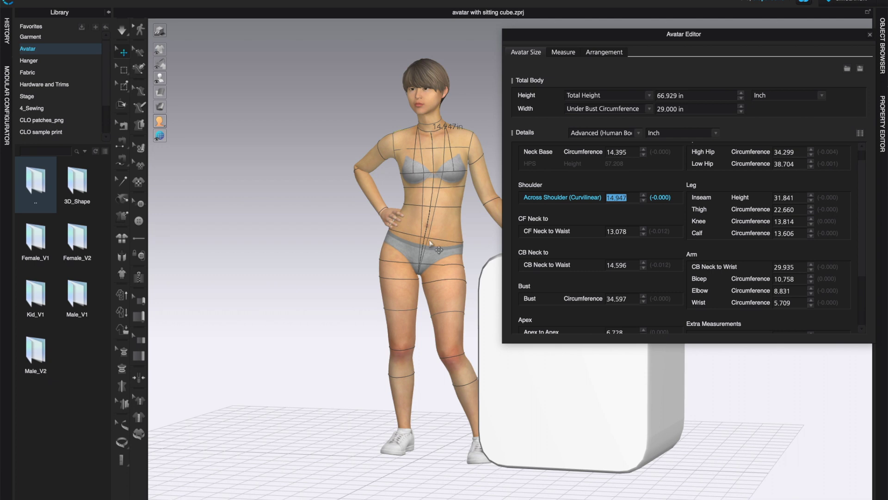
pyautogui.moveTo(324, 423); pyautogui.dragTo(314, 406, button='right')
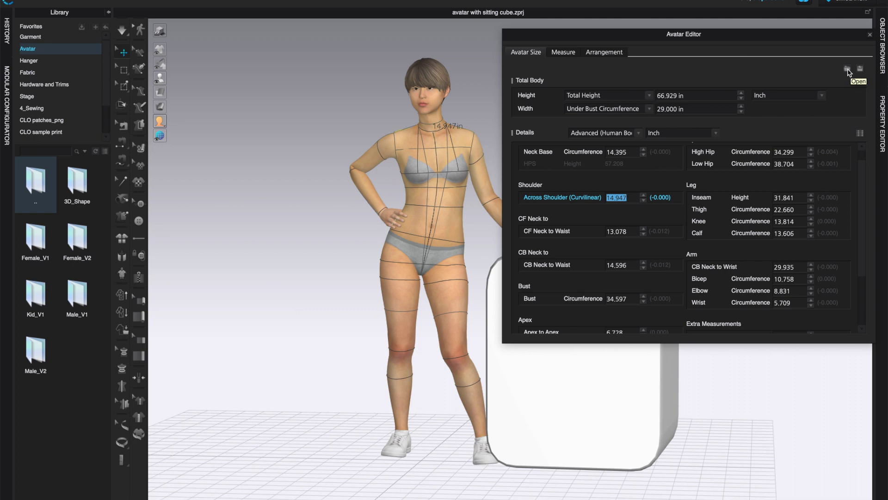
# Look at the Female_V1 avatar size files without loading one, and close the Avatar Editor
pyautogui.click(848, 69)
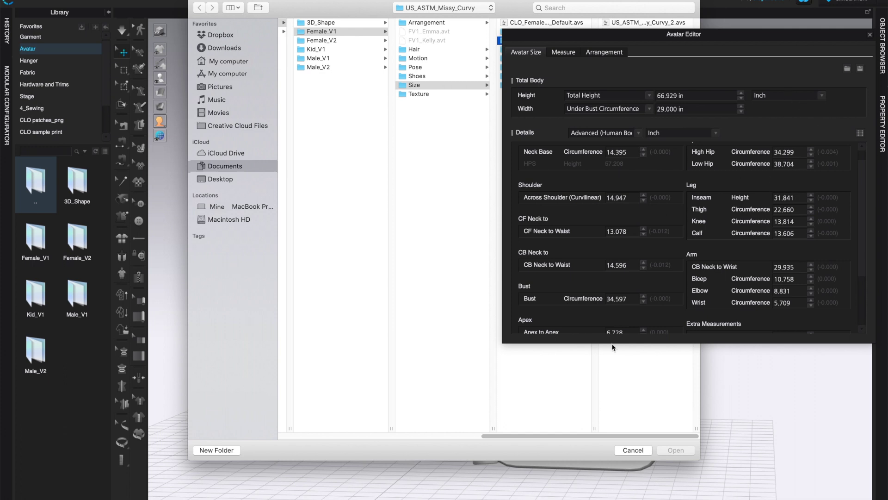
pyautogui.click(632, 450)
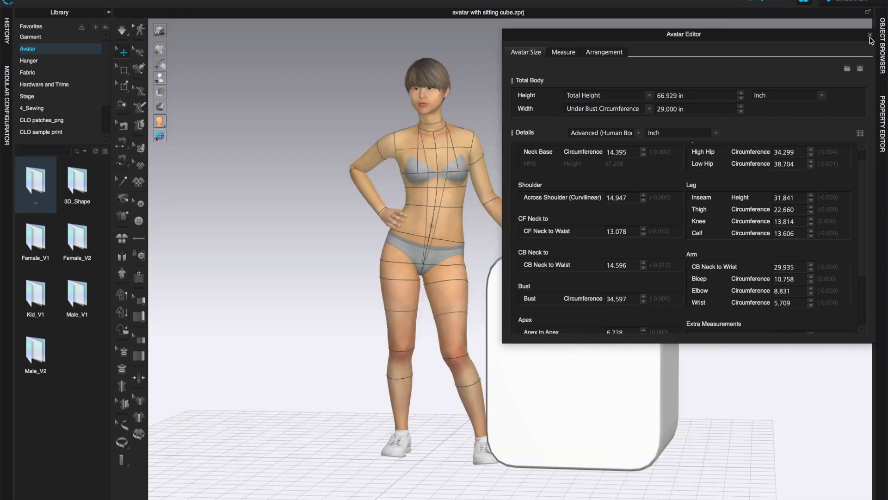
pyautogui.click(870, 36)
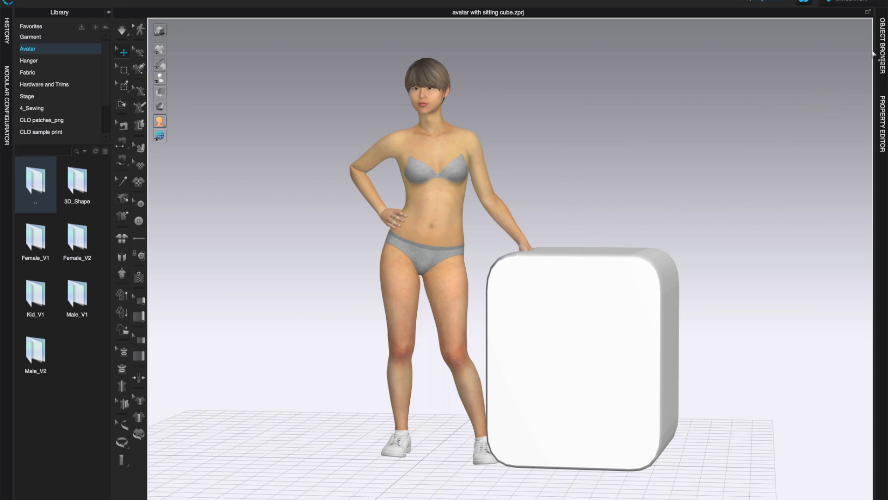
# Show the Object Browser and Property Editor beside the scene, and select the avatar's face mesh at the lips
pyautogui.click(883, 35)
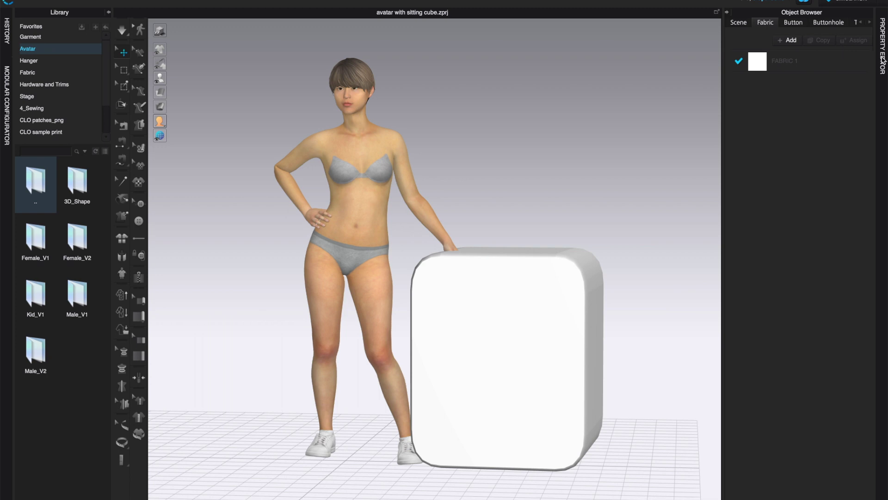
pyautogui.click(882, 65)
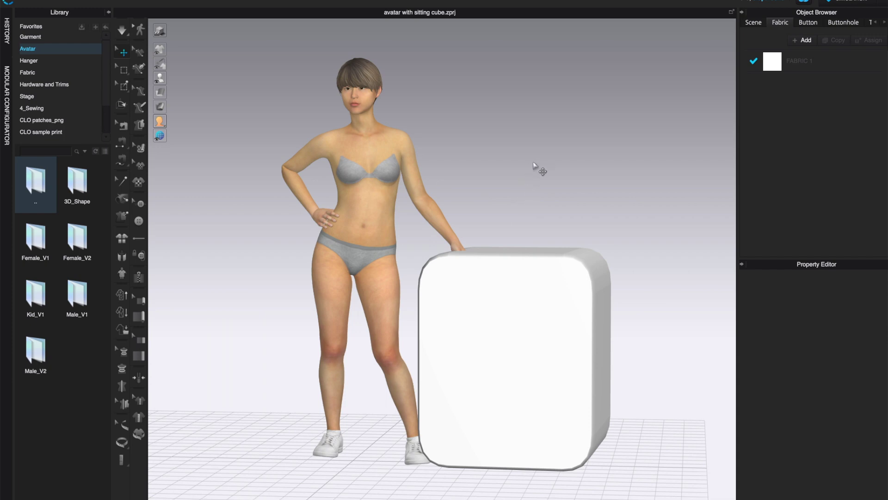
pyautogui.moveTo(494, 190)
pyautogui.mouseDown(button='right')
pyautogui.moveTo(481, 204)
pyautogui.moveTo(499, 196)
pyautogui.moveTo(478, 188)
pyautogui.moveTo(486, 191)
pyautogui.mouseUp(button='right')
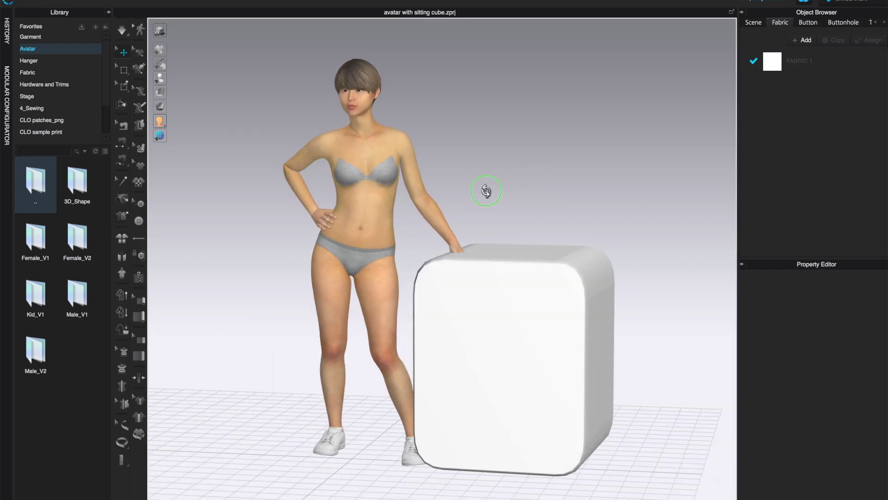
pyautogui.scroll(2, 492, 195)
pyautogui.moveTo(483, 157); pyautogui.dragTo(488, 208, button='middle')
pyautogui.scroll(5, 485, 205)
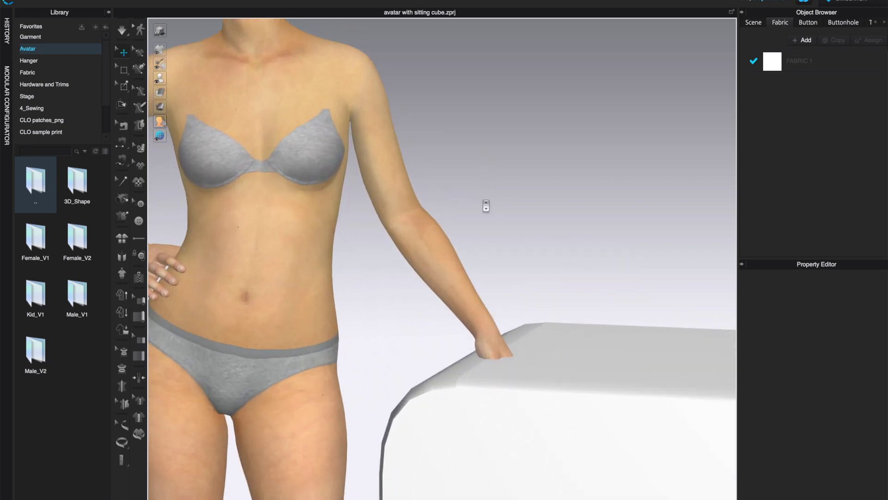
pyautogui.moveTo(440, 176); pyautogui.dragTo(484, 265, button='middle')
pyautogui.scroll(3, 488, 272)
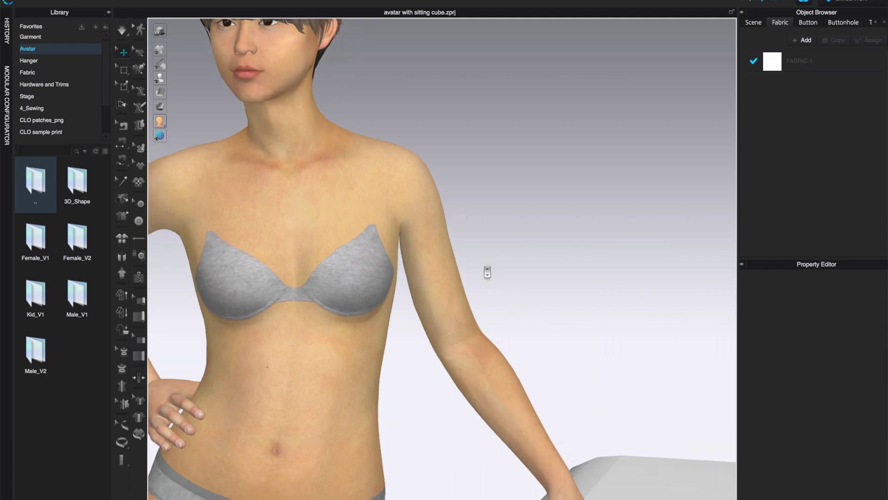
pyautogui.moveTo(381, 184); pyautogui.dragTo(476, 317, button='middle')
pyautogui.scroll(2, 486, 257)
pyautogui.moveTo(405, 245); pyautogui.dragTo(440, 248, button='middle')
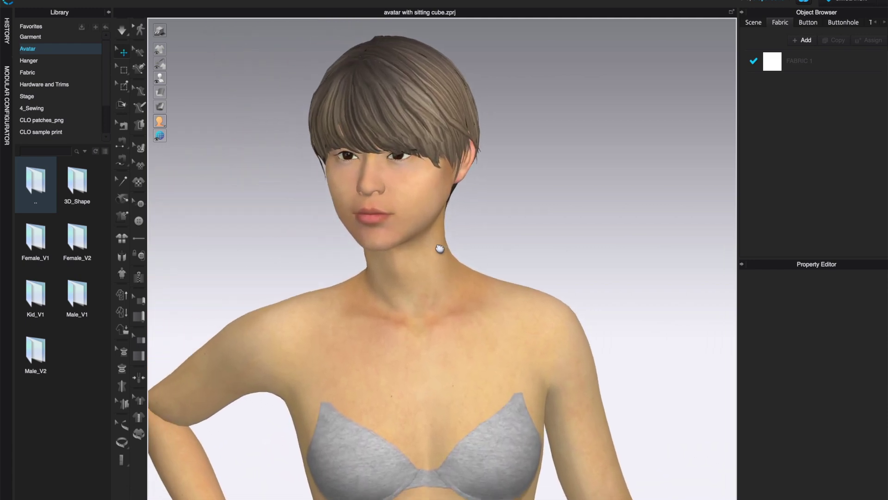
pyautogui.click(369, 218)
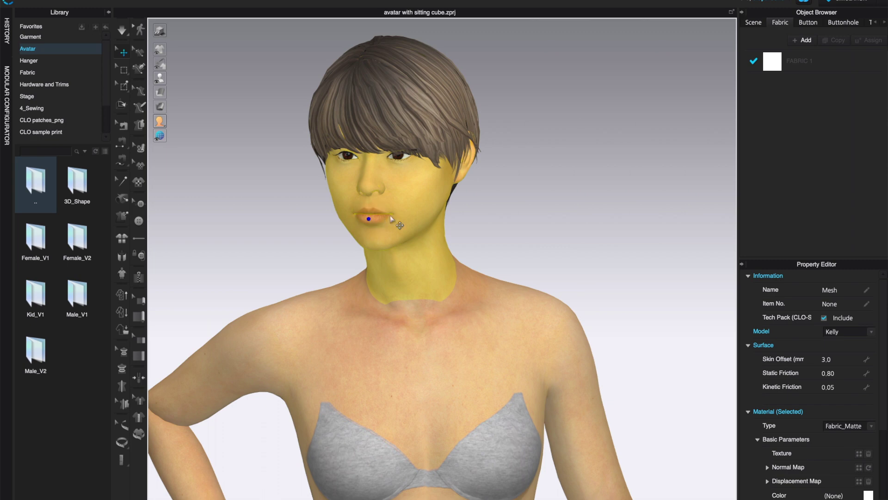
pyautogui.click(573, 181)
pyautogui.click(365, 222)
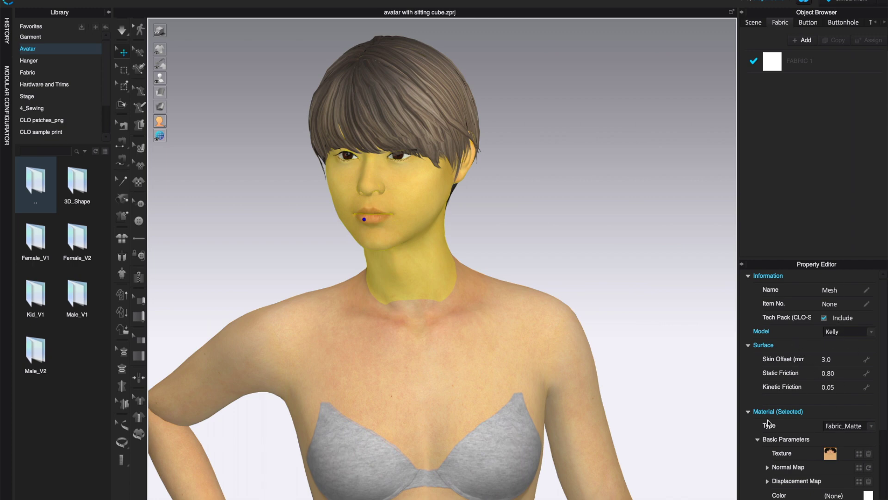
# Locate the avatar's face texture W_face.jpg from its material properties and open the image in Photoshop
pyautogui.click(830, 454)
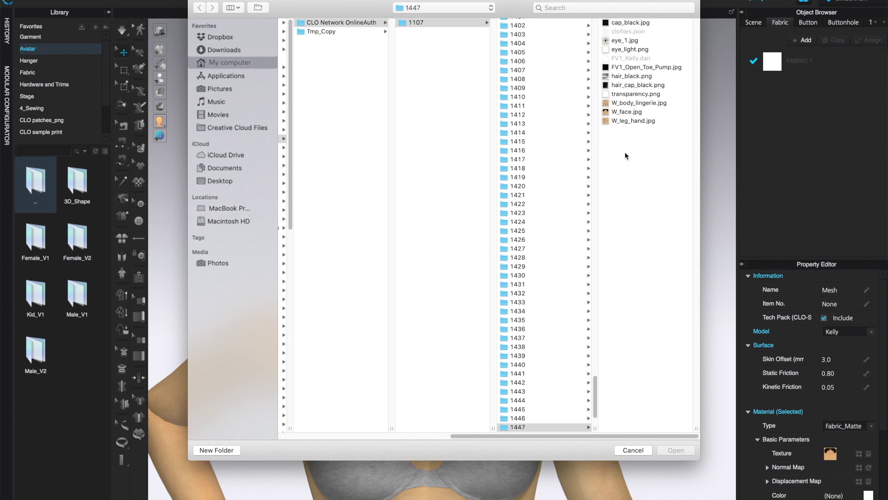
pyautogui.moveTo(522, 8); pyautogui.dragTo(492, 52)
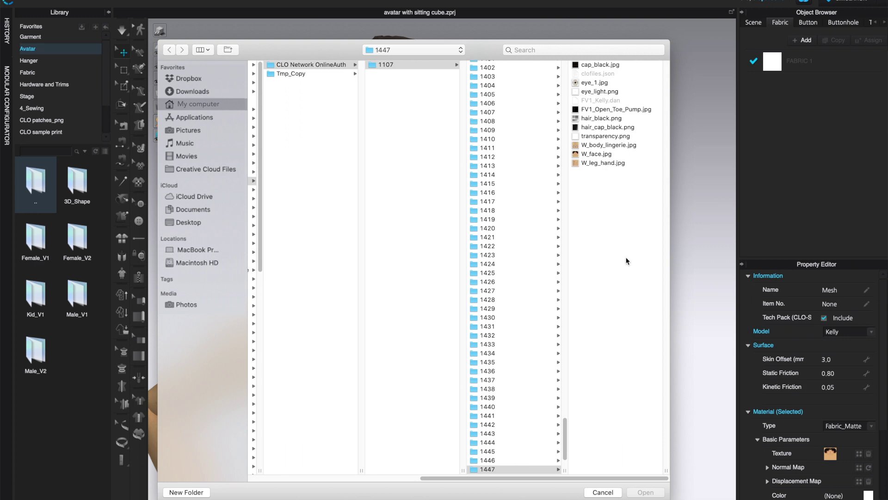
pyautogui.click(597, 154)
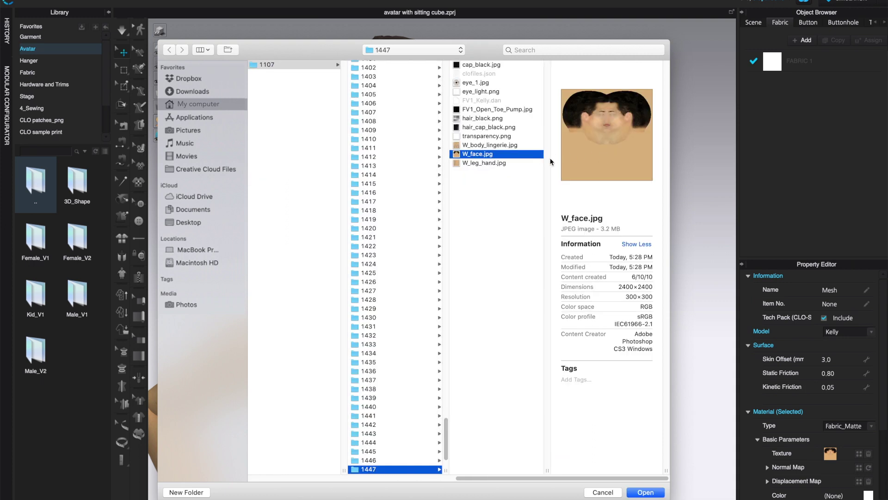
pyautogui.moveTo(493, 158); pyautogui.dragTo(29, 200)
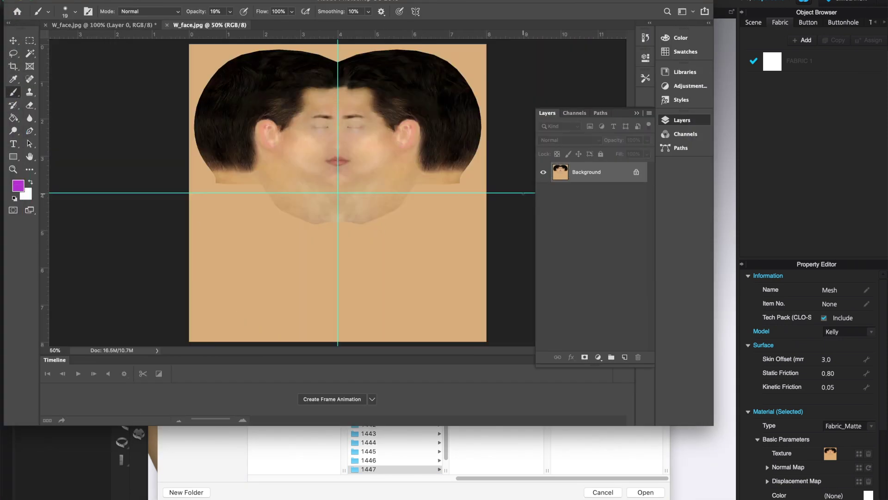
# Convert the face texture's locked background into an editable layer and collapse the layer list to free the canvas
pyautogui.doubleClick(587, 172)
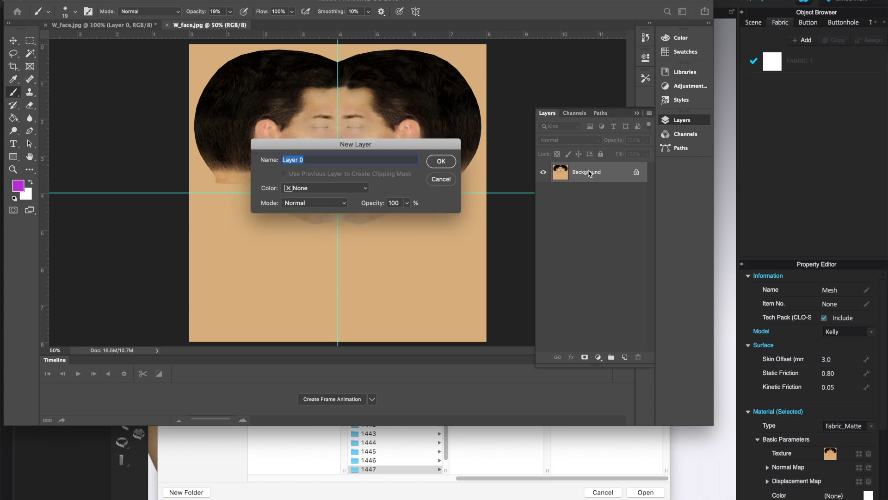
pyautogui.click(441, 161)
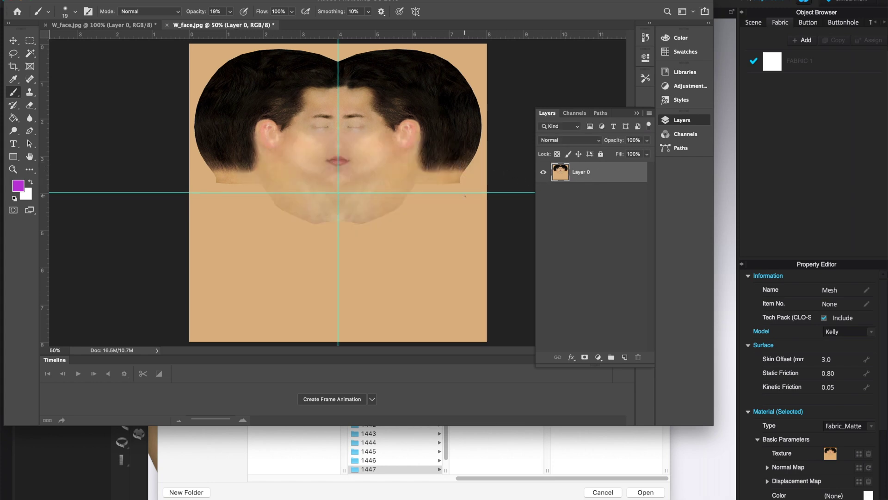
pyautogui.press('super+plus')
pyautogui.press('super+plus')
pyautogui.press('super+plus')
pyautogui.press('super+plus')
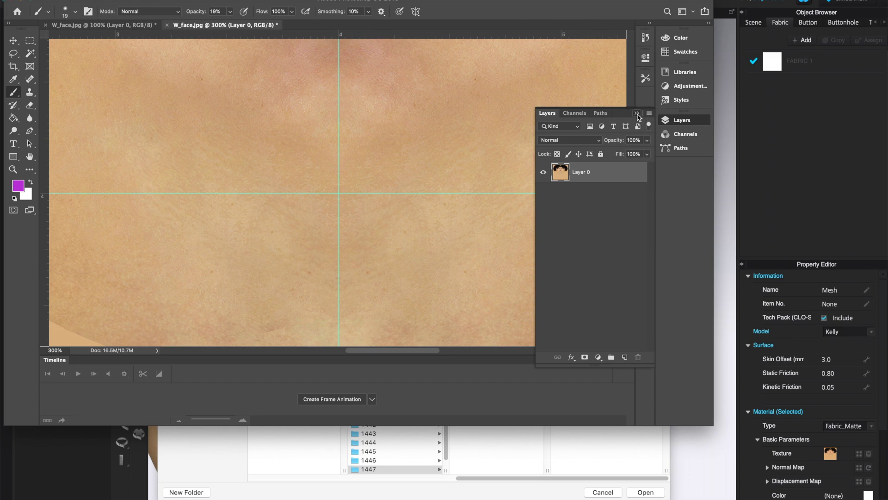
pyautogui.click(637, 113)
# Set the foreground colour to blue #4f93df and activate the Brush tool for work on the lips
pyautogui.moveTo(633, 188); pyautogui.dragTo(629, 156)
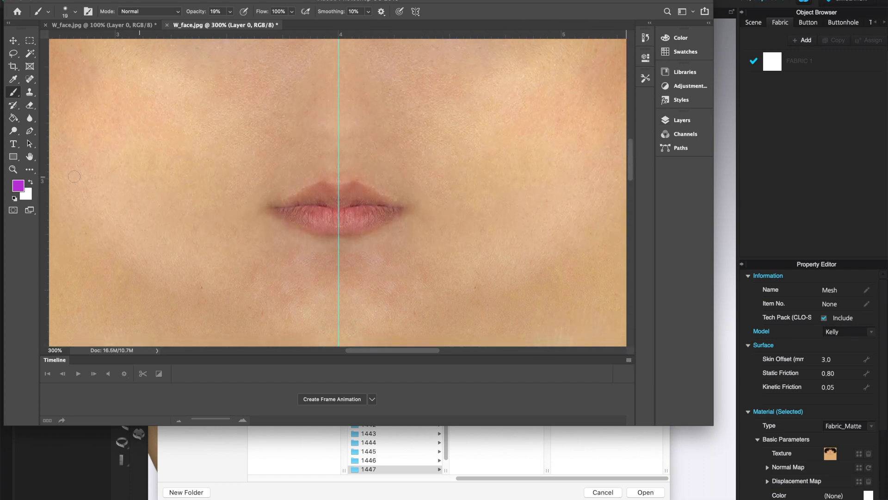
pyautogui.click(21, 184)
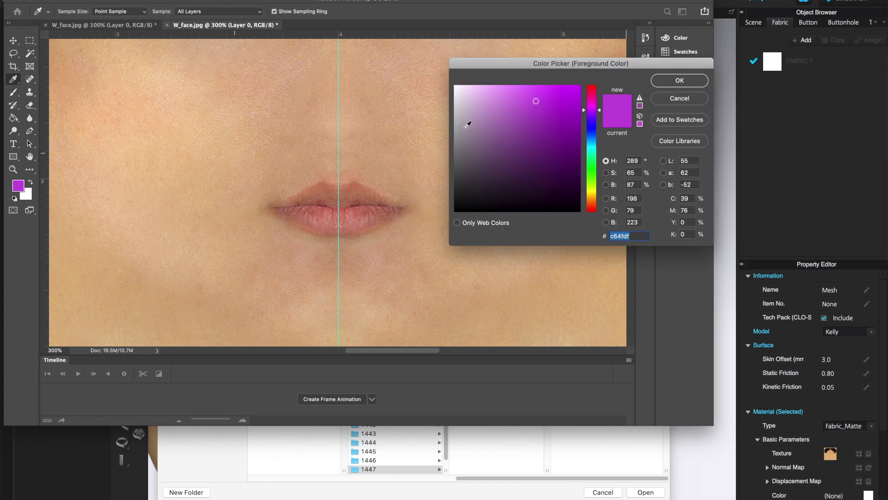
pyautogui.click(592, 138)
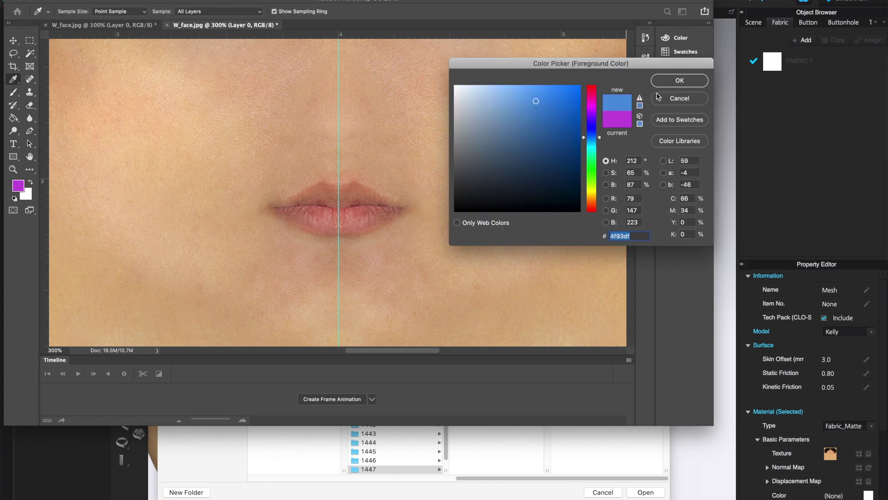
pyautogui.click(679, 81)
pyautogui.press('b')
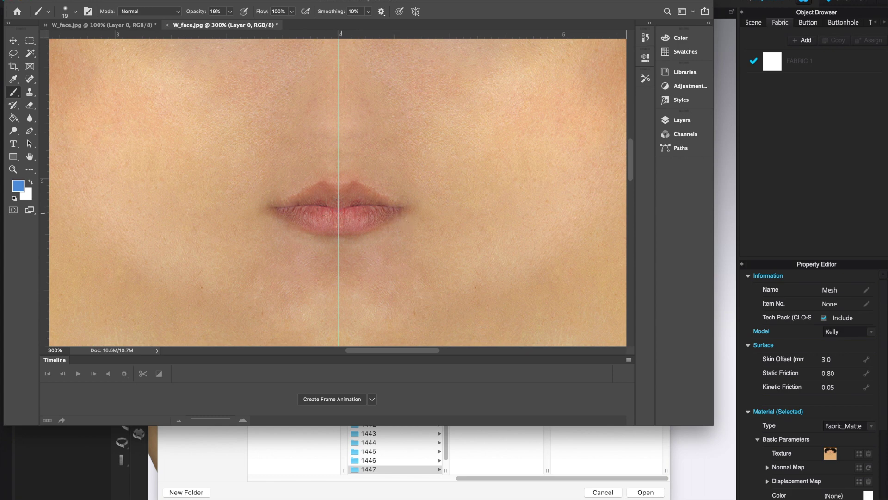
# Paint over the upper and lower lips of the face texture in blue at 19% brush opacity
pyautogui.moveTo(296, 199)
pyautogui.mouseDown()
pyautogui.moveTo(375, 189)
pyautogui.moveTo(296, 200)
pyautogui.moveTo(354, 217)
pyautogui.moveTo(329, 216)
pyautogui.moveTo(361, 210)
pyautogui.moveTo(342, 218)
pyautogui.moveTo(296, 211)
pyautogui.moveTo(324, 227)
pyautogui.moveTo(382, 216)
pyautogui.mouseUp()
pyautogui.click(305, 11)
pyautogui.moveTo(345, 184)
pyautogui.mouseDown()
pyautogui.moveTo(389, 198)
pyautogui.moveTo(319, 190)
pyautogui.moveTo(278, 208)
pyautogui.moveTo(333, 228)
pyautogui.moveTo(386, 220)
pyautogui.moveTo(301, 202)
pyautogui.moveTo(345, 208)
pyautogui.moveTo(315, 207)
pyautogui.moveTo(347, 202)
pyautogui.moveTo(324, 185)
pyautogui.moveTo(291, 200)
pyautogui.moveTo(354, 202)
pyautogui.moveTo(356, 185)
pyautogui.moveTo(384, 201)
pyautogui.moveTo(366, 190)
pyautogui.moveTo(311, 193)
pyautogui.moveTo(305, 198)
pyautogui.moveTo(326, 194)
pyautogui.moveTo(363, 206)
pyautogui.moveTo(338, 210)
pyautogui.moveTo(375, 207)
pyautogui.moveTo(316, 211)
pyautogui.mouseUp()
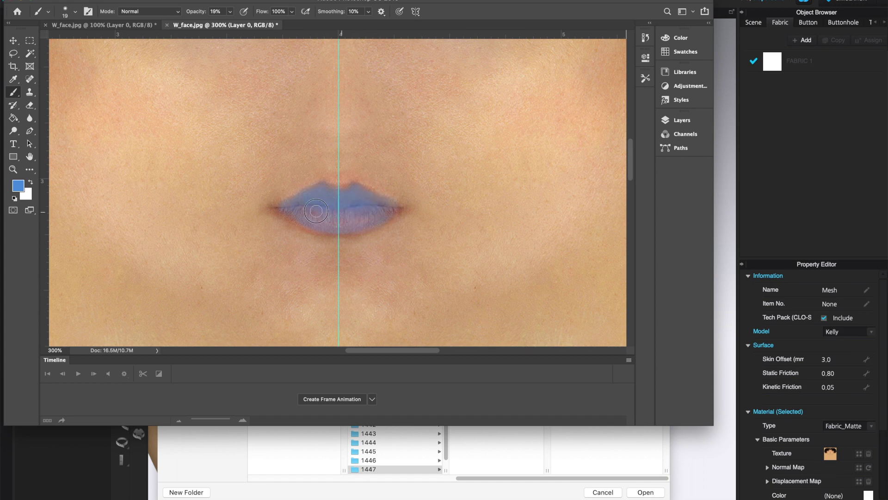
# Set the foreground colour to darker blue #266fc1 and paint over the middle of the upper lip
pyautogui.click(18, 185)
pyautogui.click(557, 115)
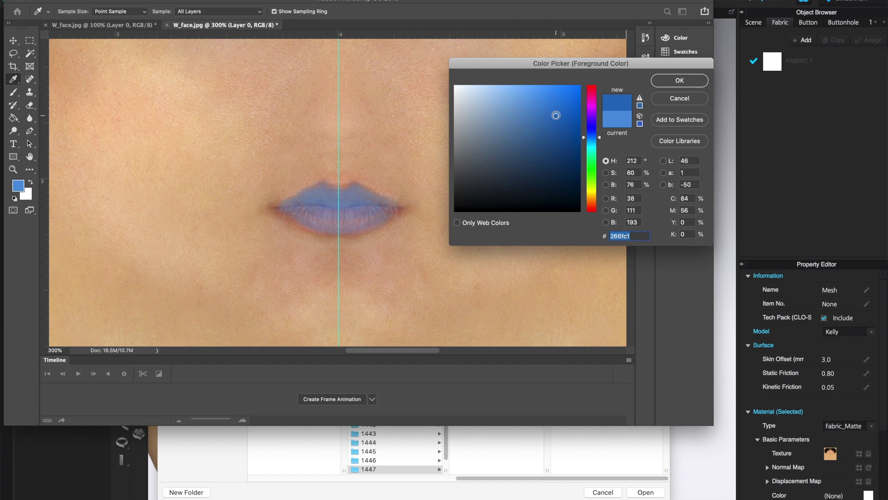
pyautogui.click(680, 80)
pyautogui.moveTo(323, 204)
pyautogui.mouseDown()
pyautogui.moveTo(379, 204)
pyautogui.moveTo(302, 208)
pyautogui.moveTo(364, 206)
pyautogui.moveTo(362, 197)
pyautogui.mouseUp()
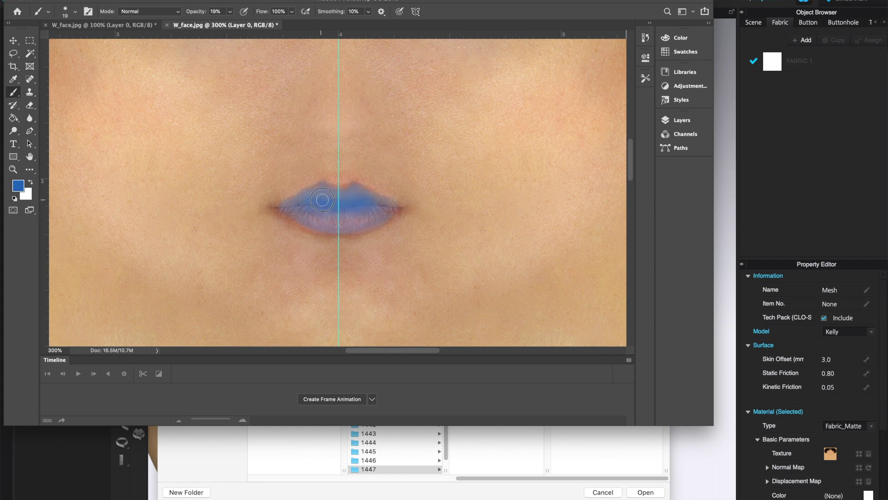
pyautogui.moveTo(323, 200)
pyautogui.mouseDown()
pyautogui.moveTo(357, 199)
pyautogui.moveTo(332, 204)
pyautogui.mouseUp()
# Save the recoloured texture as a JPEG copy named "W_face-blue lip" in folder 1447 at maximum quality 12
pyautogui.press('super+s')
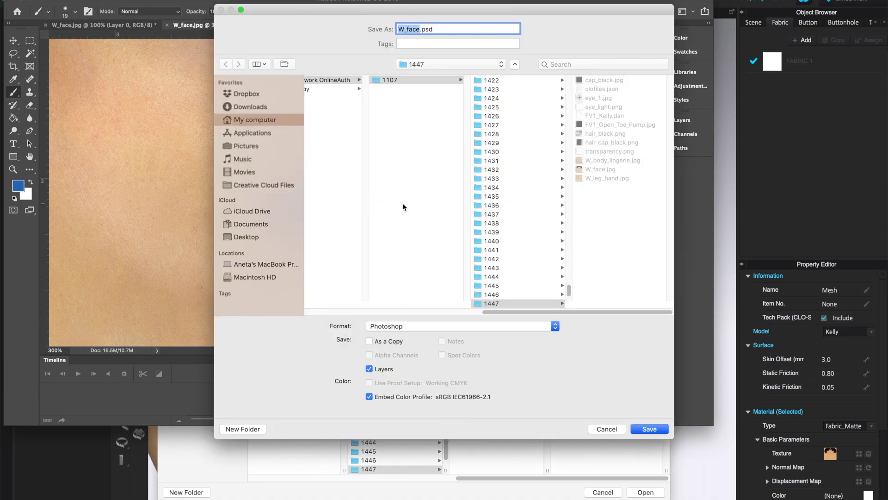
pyautogui.click(555, 326)
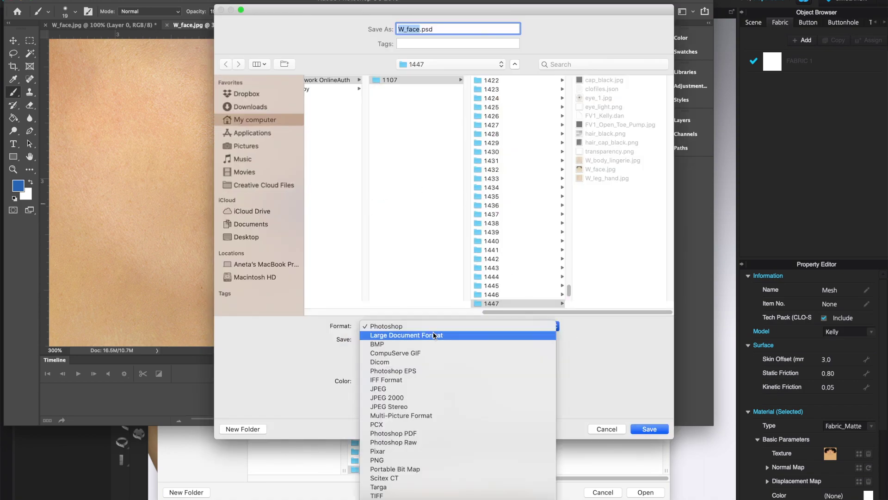
pyautogui.click(414, 389)
pyautogui.press('Right')
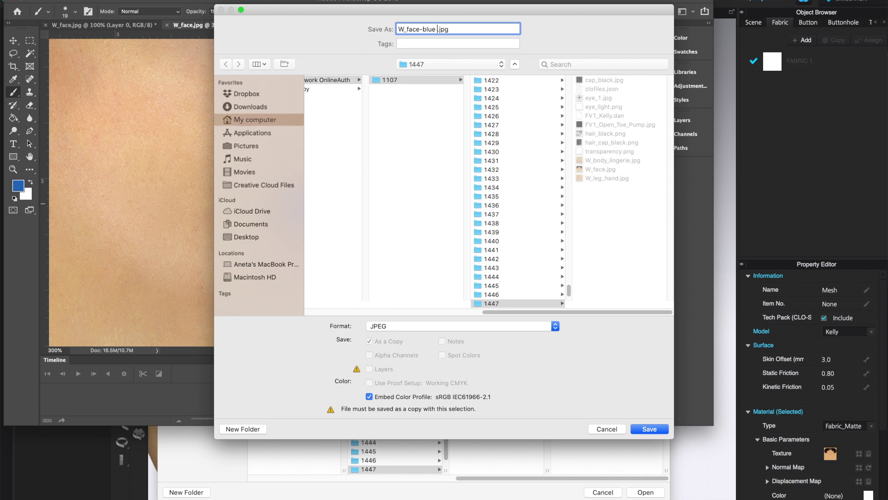
pyautogui.write('-blue lip')
pyautogui.press('Return')
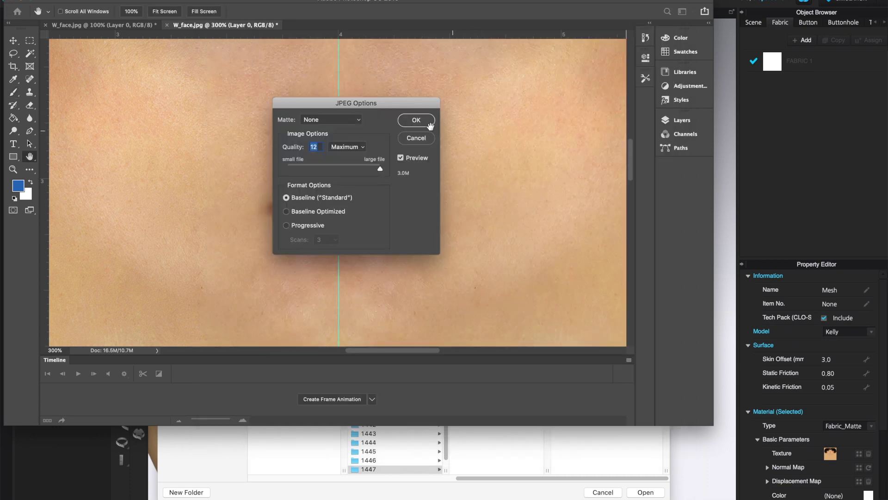
pyautogui.click(417, 121)
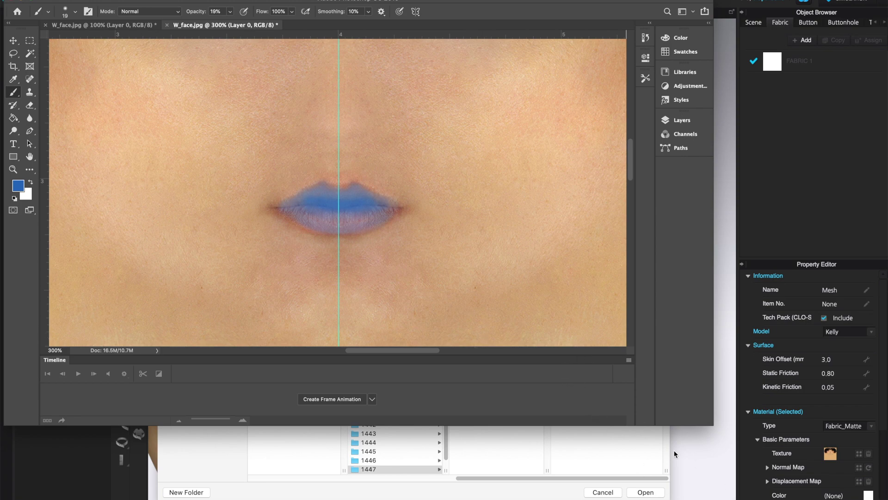
# Switch back to CLO, dismiss the open file browser, and load W_face-blue lip.jpg as the avatar's face texture
pyautogui.click(708, 455)
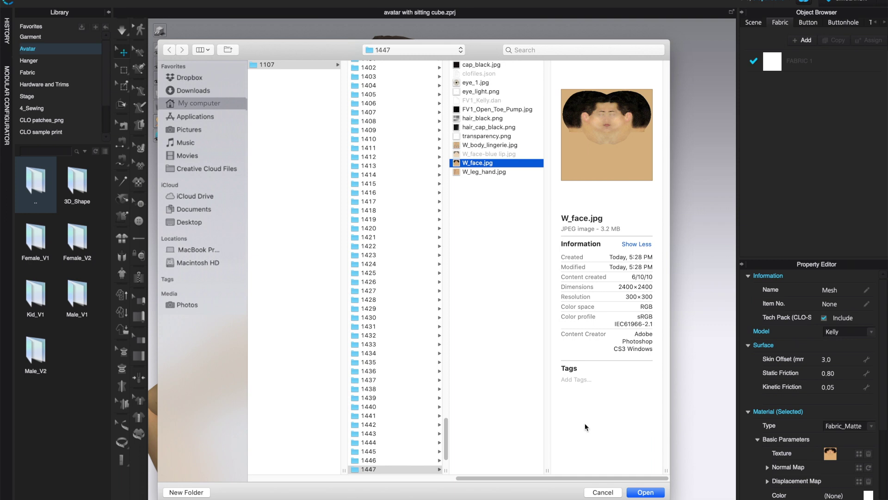
pyautogui.click(604, 492)
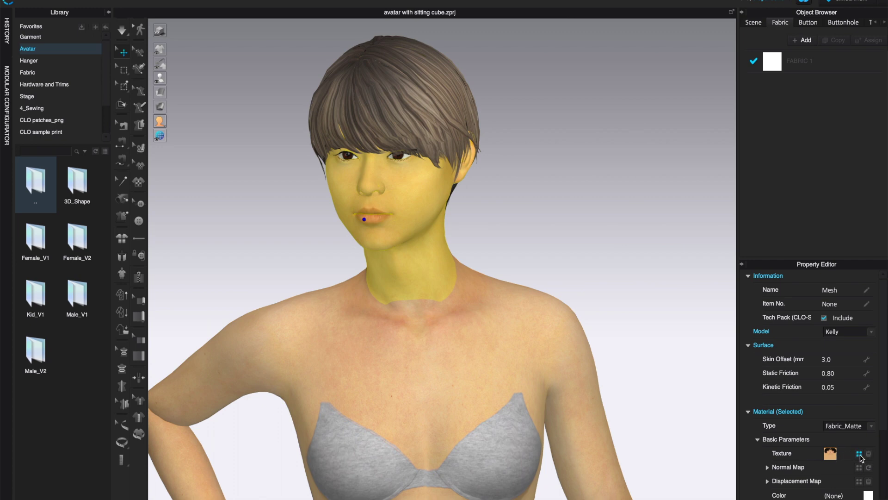
pyautogui.click(859, 454)
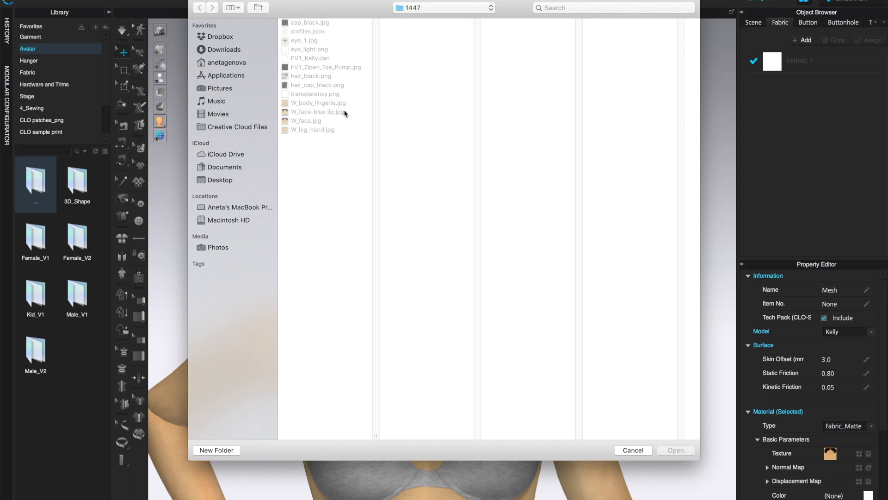
pyautogui.click(319, 114)
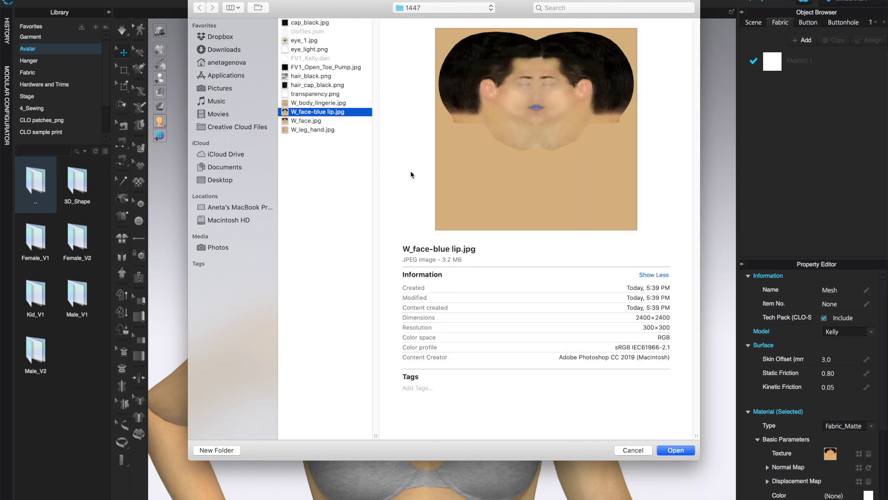
pyautogui.click(676, 451)
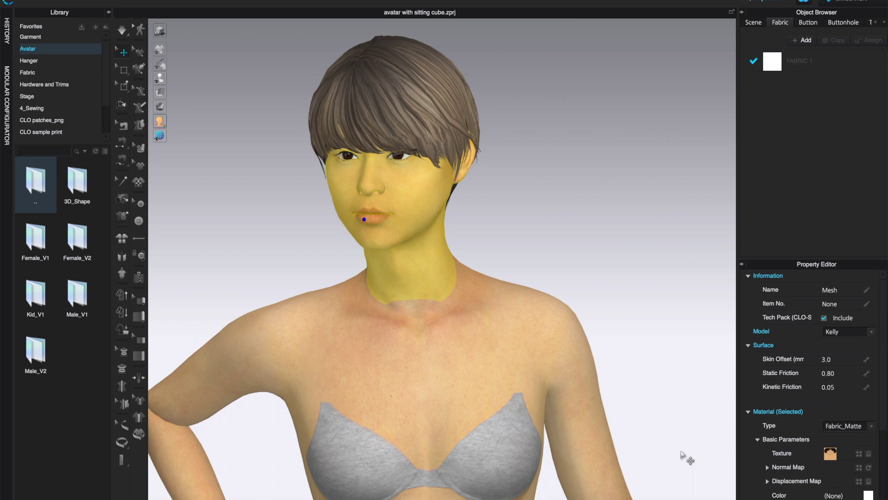
# Examine the recoloured lips on the avatar's face up close and in a full view with the cube
pyautogui.click(630, 285)
pyautogui.moveTo(601, 268); pyautogui.dragTo(589, 229, button='right')
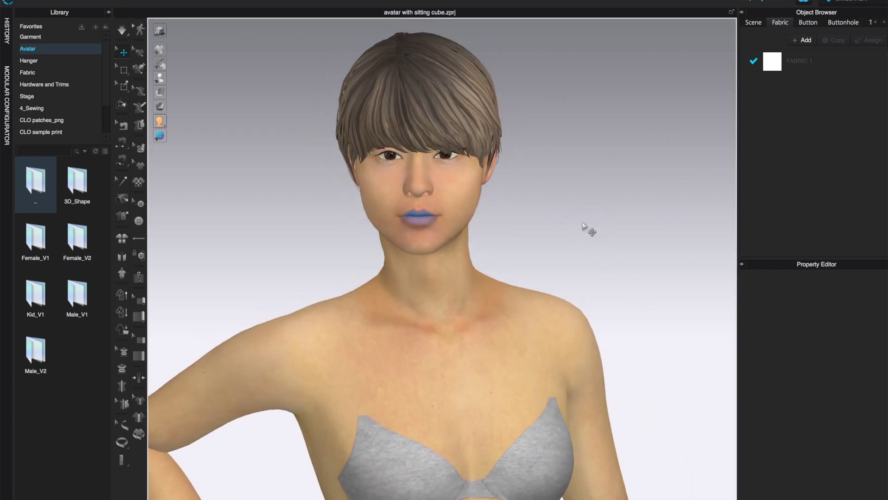
pyautogui.scroll(-3, 584, 229)
pyautogui.scroll(-2, 584, 229)
pyautogui.scroll(4, 554, 238)
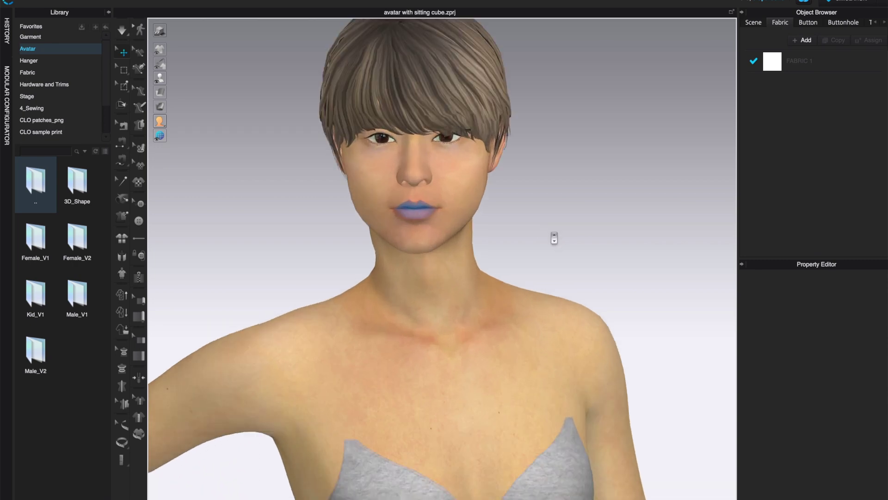
pyautogui.scroll(-5, 555, 238)
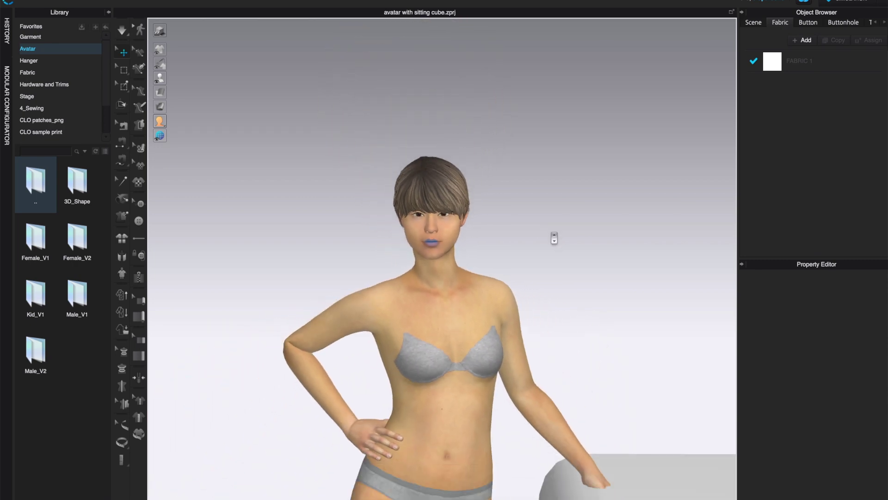
pyautogui.moveTo(604, 244)
pyautogui.mouseDown(button='right')
pyautogui.moveTo(578, 224)
pyautogui.moveTo(587, 248)
pyautogui.mouseUp(button='right')
pyautogui.scroll(-2, 580, 253)
pyautogui.moveTo(580, 275); pyautogui.dragTo(546, 167, button='middle')
pyautogui.moveTo(537, 231); pyautogui.dragTo(555, 231, button='right')
# Inspect the material properties of the avatar's hair and torso, and check the scene with nothing selected
pyautogui.click(400, 112)
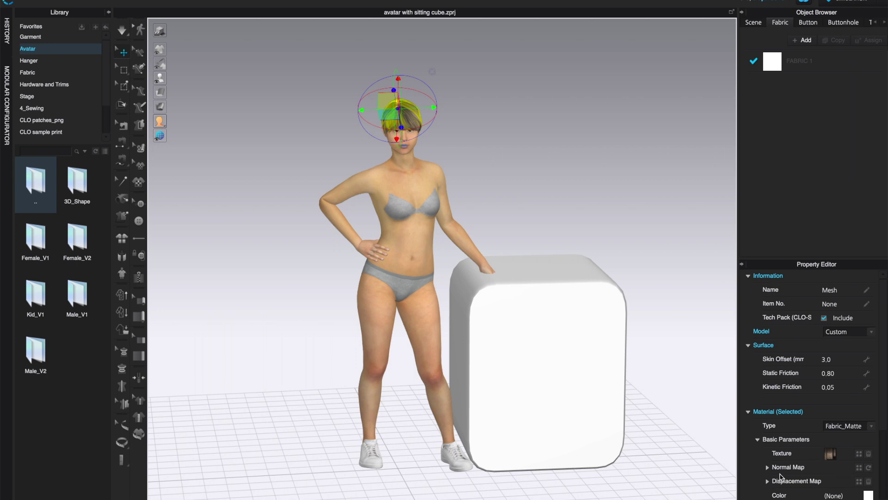
pyautogui.click(403, 233)
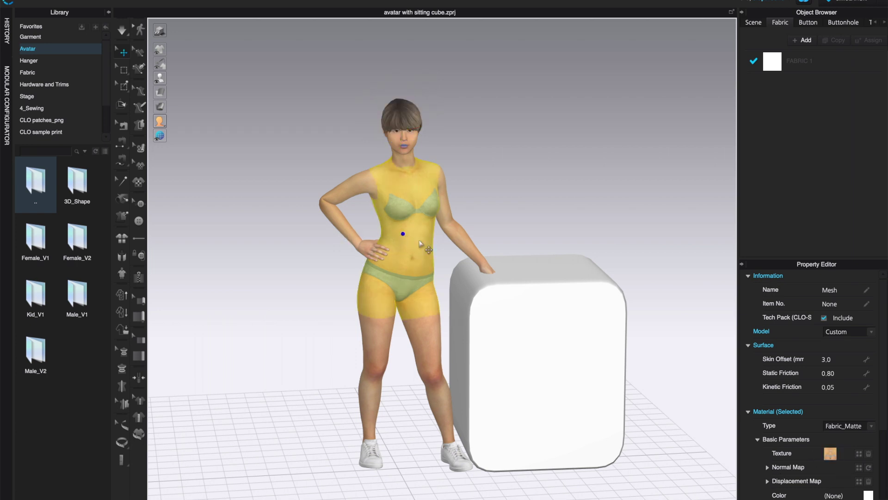
pyautogui.click(603, 213)
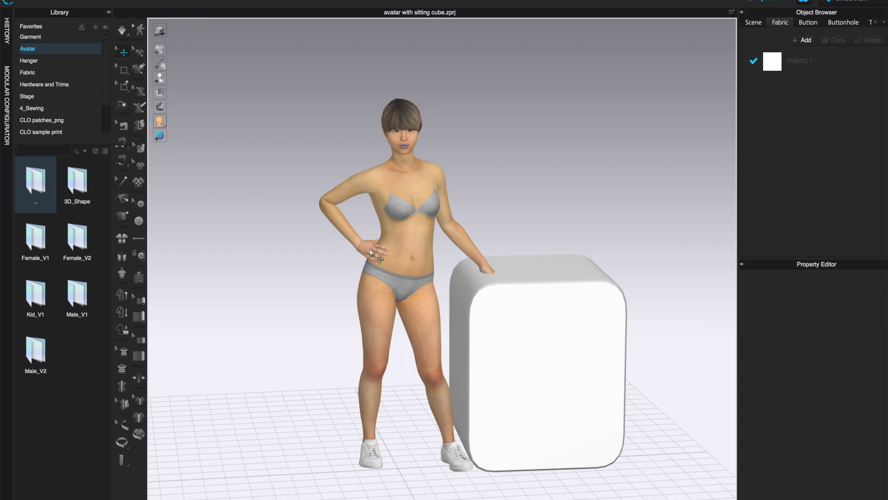
pyautogui.moveTo(575, 222)
pyautogui.mouseDown(button='right')
pyautogui.moveTo(559, 190)
pyautogui.moveTo(537, 224)
pyautogui.moveTo(568, 214)
pyautogui.mouseUp(button='right')
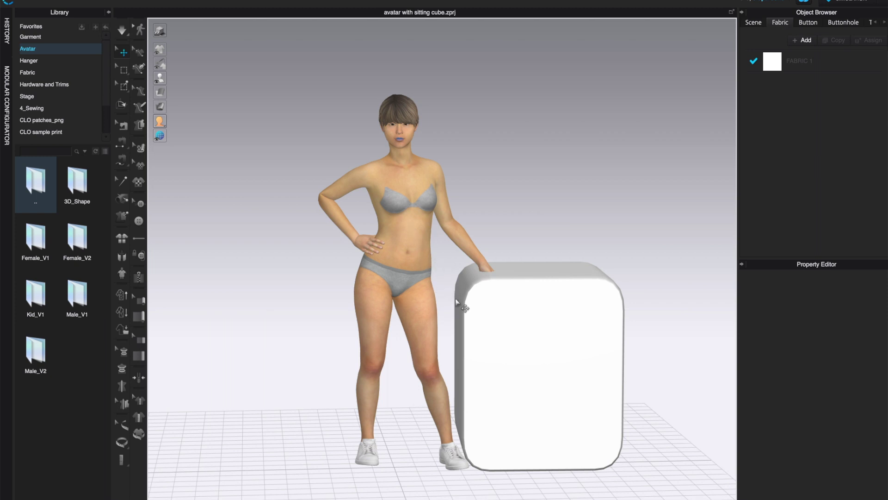
pyautogui.moveTo(666, 353)
pyautogui.mouseDown(button='right')
pyautogui.moveTo(595, 363)
pyautogui.moveTo(665, 359)
pyautogui.mouseUp(button='right')
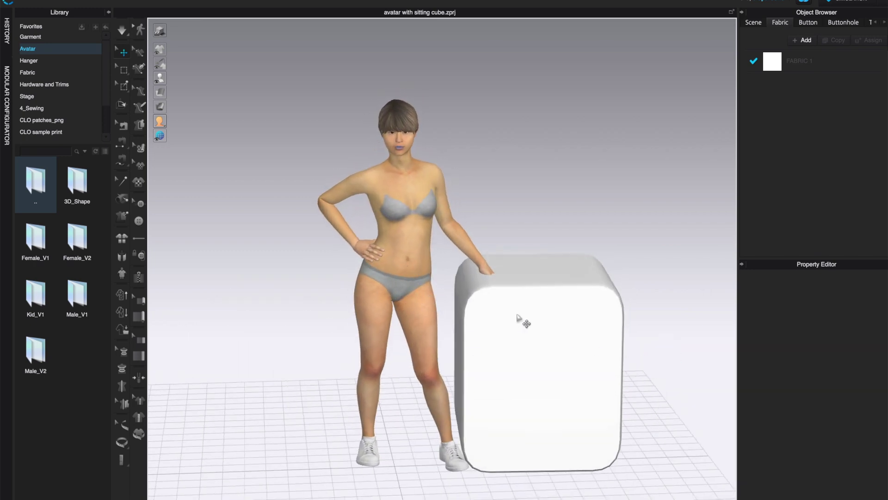
pyautogui.moveTo(634, 368); pyautogui.dragTo(626, 337, button='right')
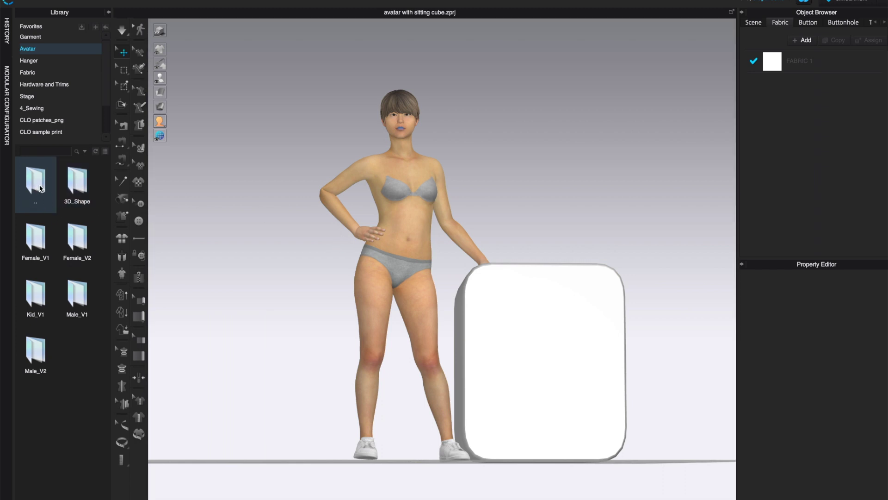
# Open the library's Female_V1 avatar folder and bring up the loading options for FV1_Kelly.avt, dismissing them without loading it
pyautogui.doubleClick(40, 187)
pyautogui.doubleClick(69, 184)
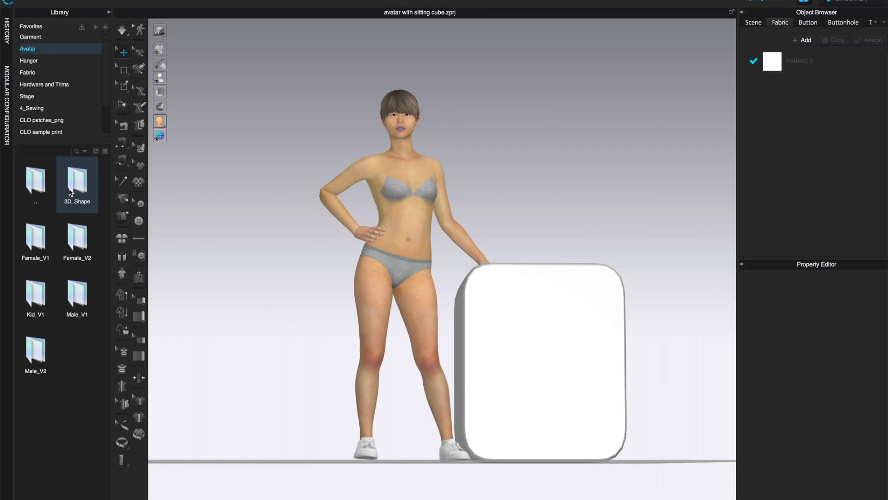
pyautogui.doubleClick(37, 249)
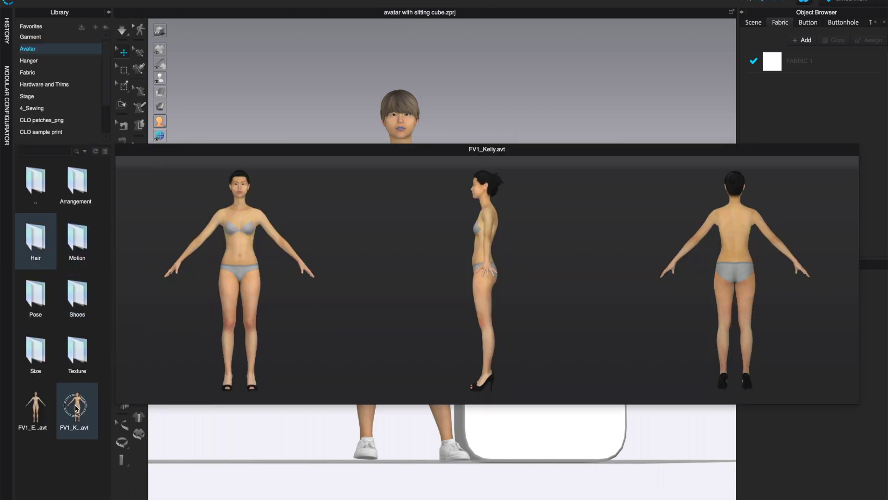
pyautogui.doubleClick(77, 407)
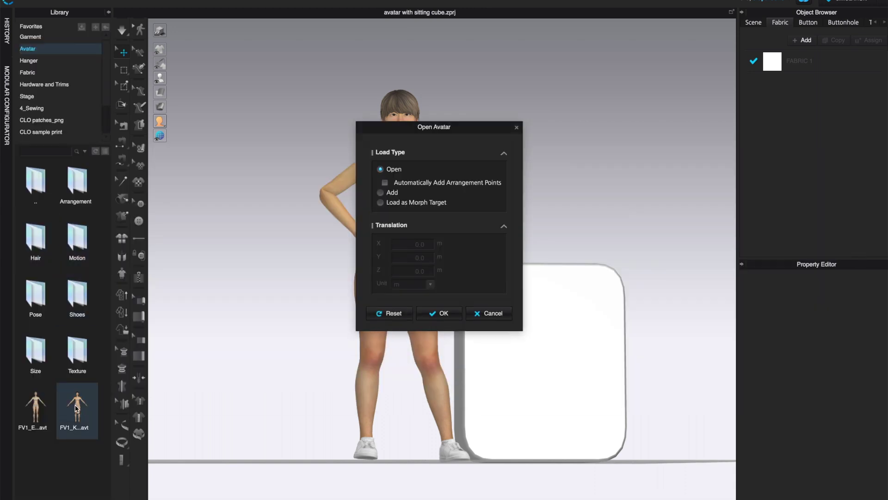
pyautogui.click(490, 314)
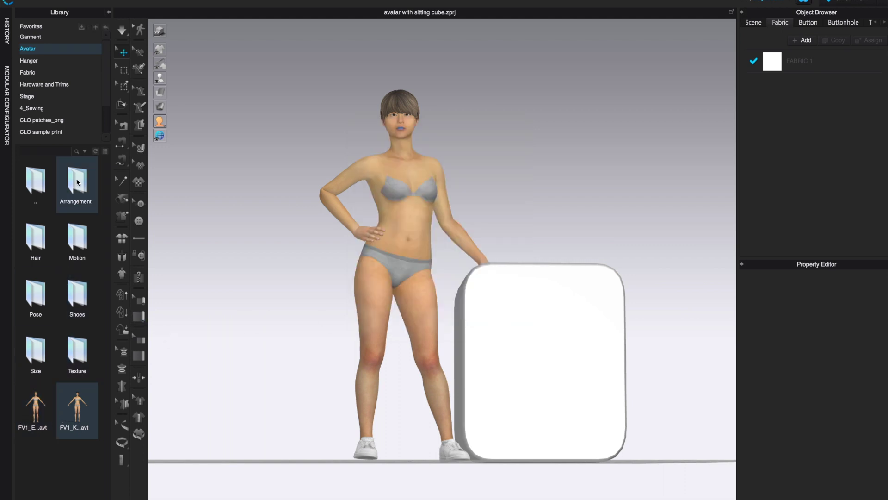
# Apply the seated pose from the Pose folder as pose only, maintaining the current shoe pose and aligning the bottom to the ground
pyautogui.doubleClick(34, 294)
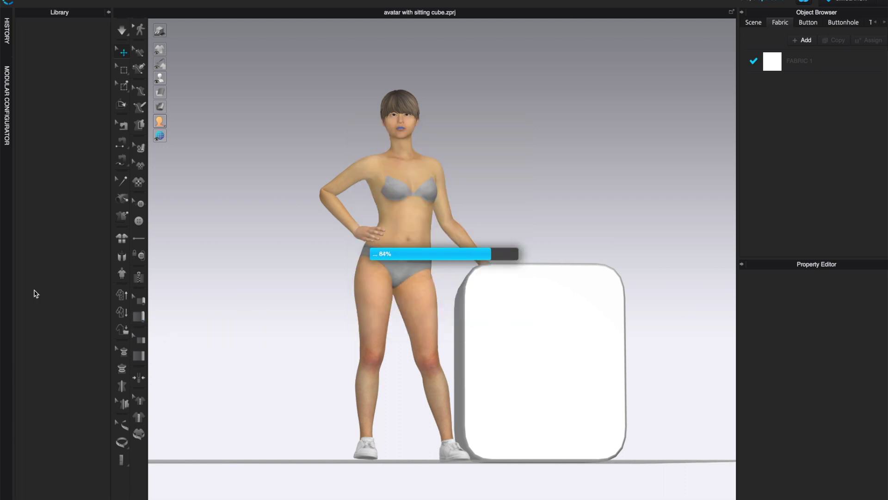
pyautogui.moveTo(34, 292); pyautogui.dragTo(217, 282)
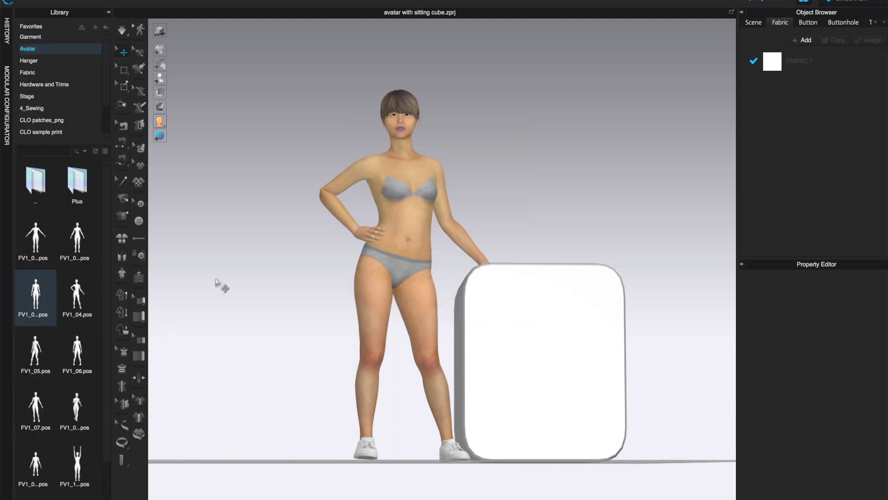
pyautogui.doubleClick(36, 465)
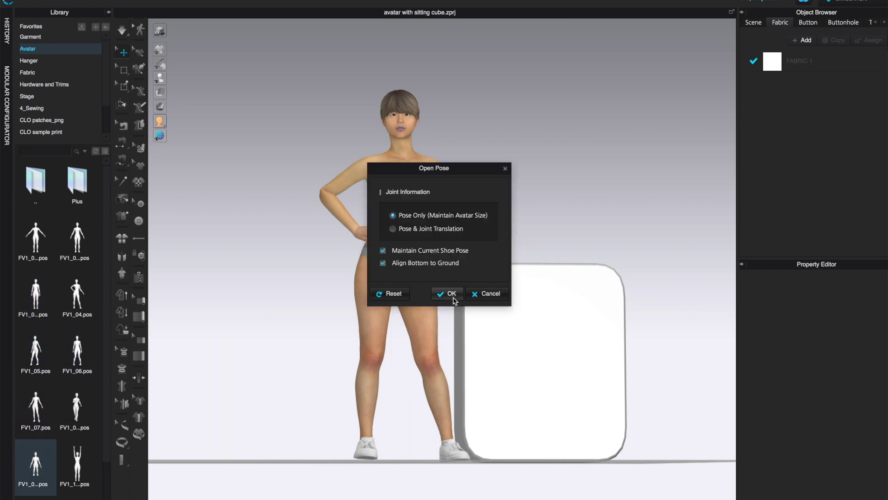
pyautogui.click(452, 293)
# Scale the cube down along its Y axis to a height of about 18 in
pyautogui.scroll(3, 383, 363)
pyautogui.moveTo(383, 363); pyautogui.dragTo(533, 323, button='right')
pyautogui.scroll(-3, 632, 328)
pyautogui.click(534, 314)
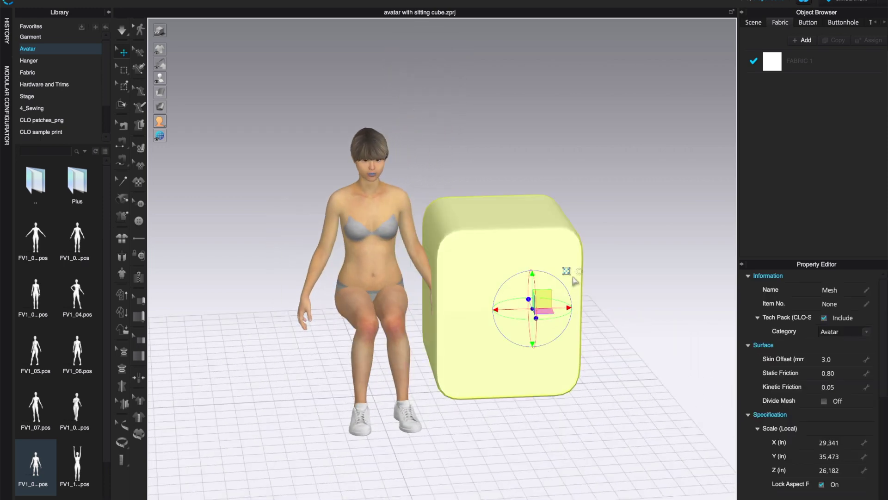
pyautogui.click(567, 272)
pyautogui.moveTo(533, 280); pyautogui.dragTo(534, 309)
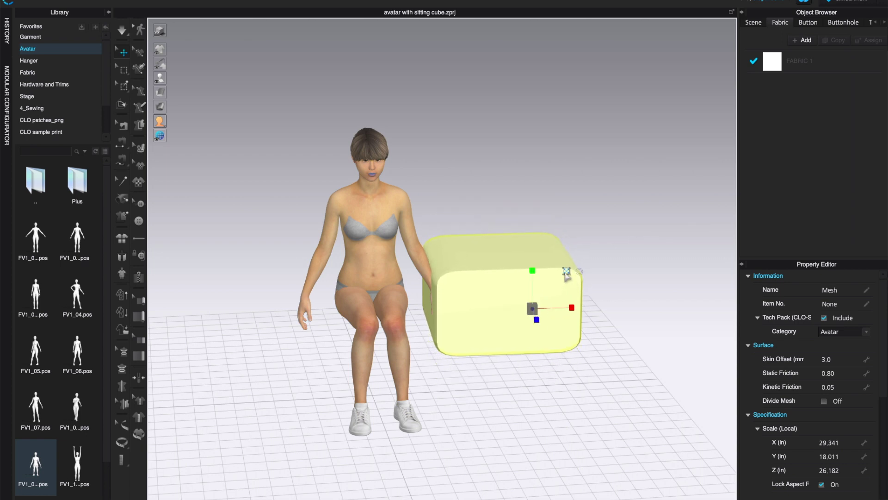
pyautogui.click(567, 271)
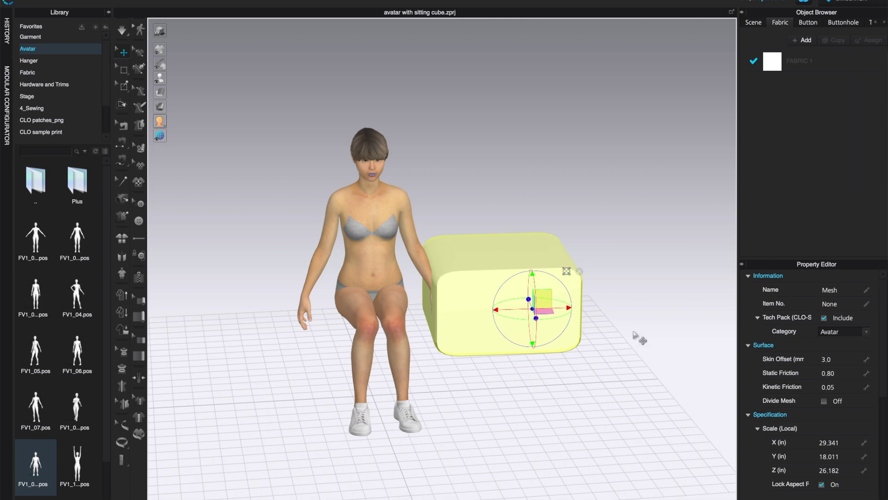
# Lower the shortened cube to floor level and slide it sideways beneath the seated avatar
pyautogui.moveTo(639, 338); pyautogui.dragTo(589, 331, button='right')
pyautogui.moveTo(533, 295); pyautogui.dragTo(500, 332)
pyautogui.moveTo(500, 332); pyautogui.dragTo(413, 415, button='right')
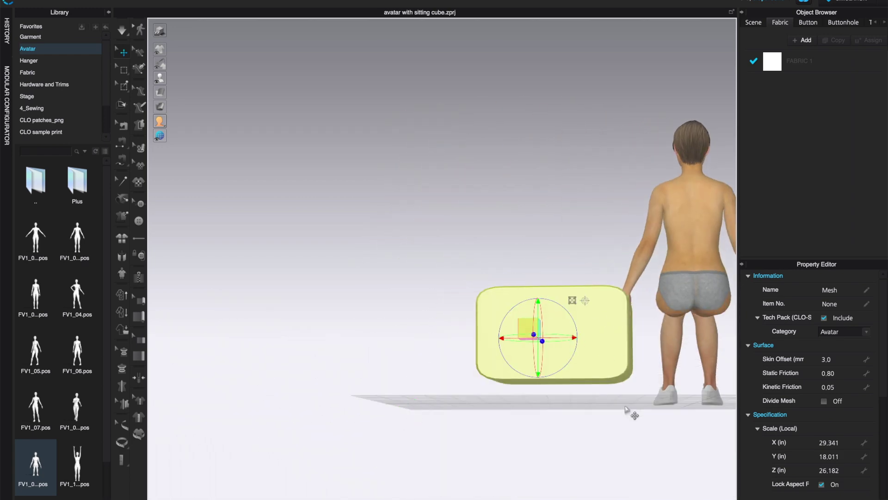
pyautogui.moveTo(626, 402); pyautogui.dragTo(581, 385, button='middle')
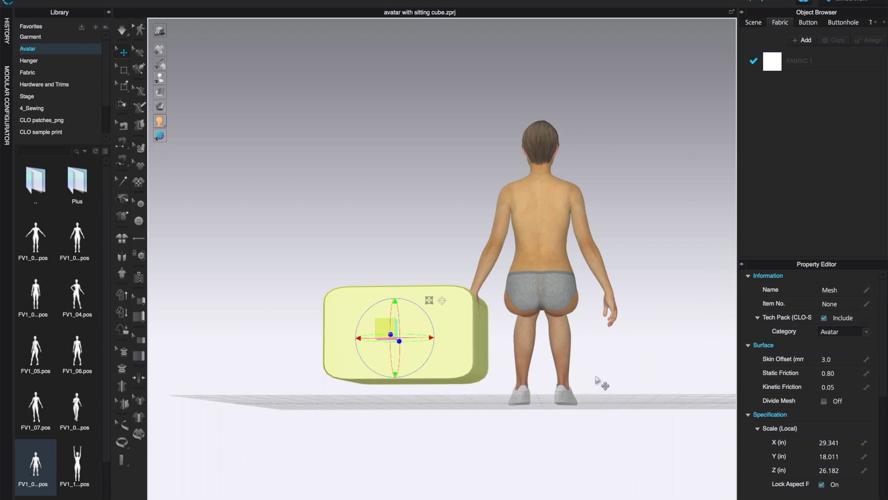
pyautogui.moveTo(466, 377); pyautogui.dragTo(468, 388, button='right')
pyautogui.moveTo(392, 309); pyautogui.dragTo(392, 334)
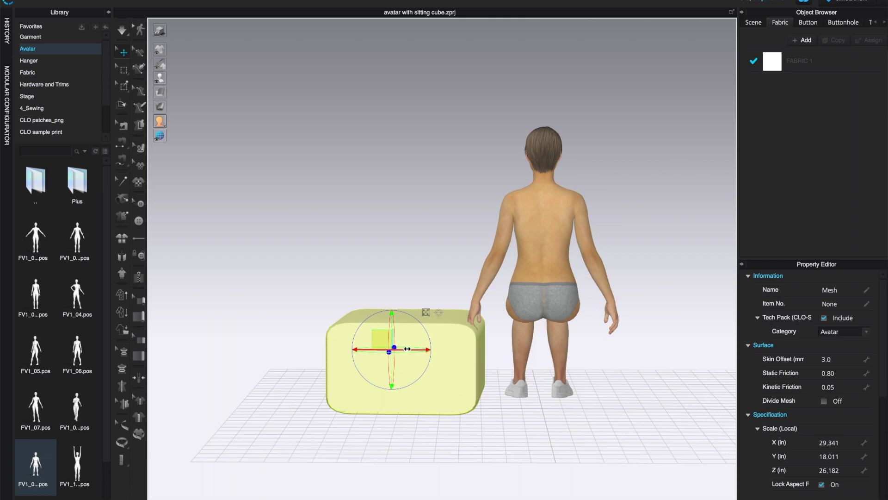
pyautogui.moveTo(407, 348); pyautogui.dragTo(541, 348)
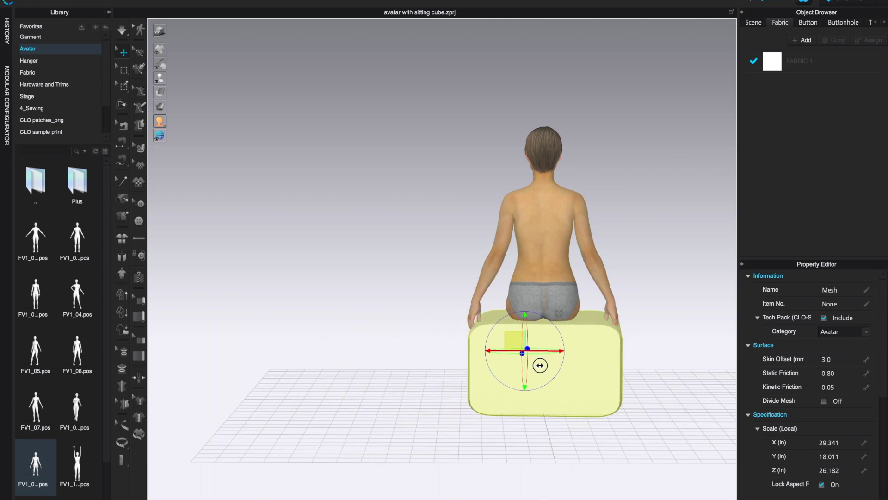
# Scale the cube's Z depth down to about 17.1 in and shift it backwards beneath the avatar's hips
pyautogui.moveTo(392, 413); pyautogui.dragTo(468, 311, button='right')
pyautogui.click(468, 311)
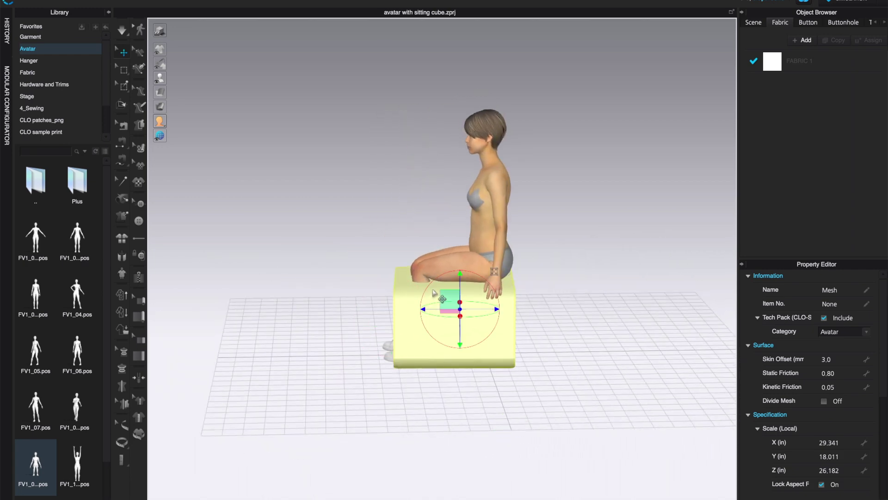
pyautogui.moveTo(423, 309); pyautogui.dragTo(454, 311)
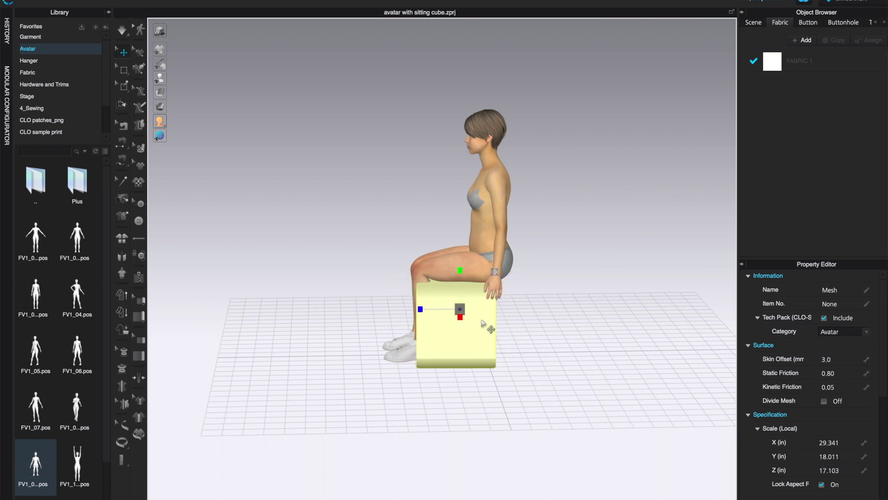
pyautogui.click(515, 282)
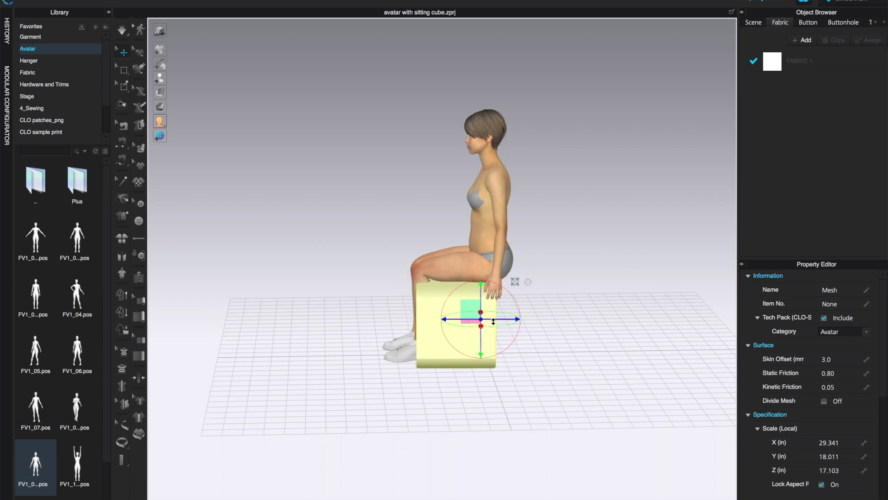
pyautogui.moveTo(493, 321); pyautogui.dragTo(513, 321)
pyautogui.moveTo(387, 407); pyautogui.dragTo(500, 410, button='right')
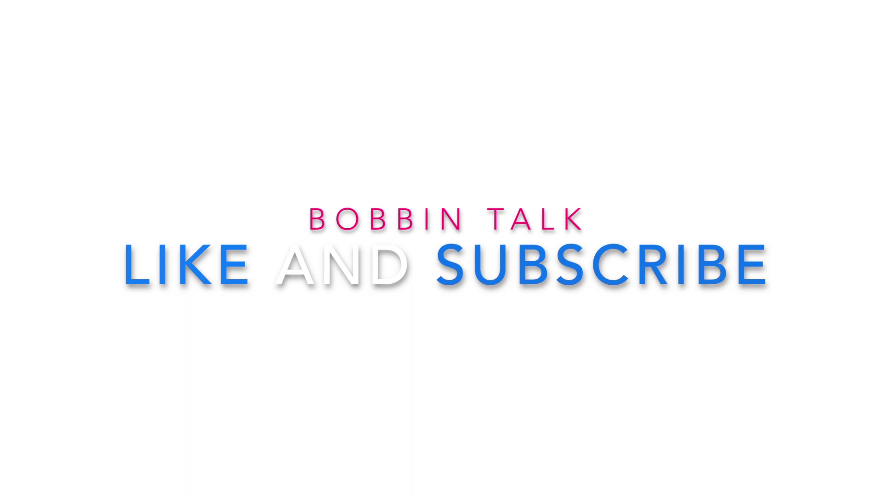